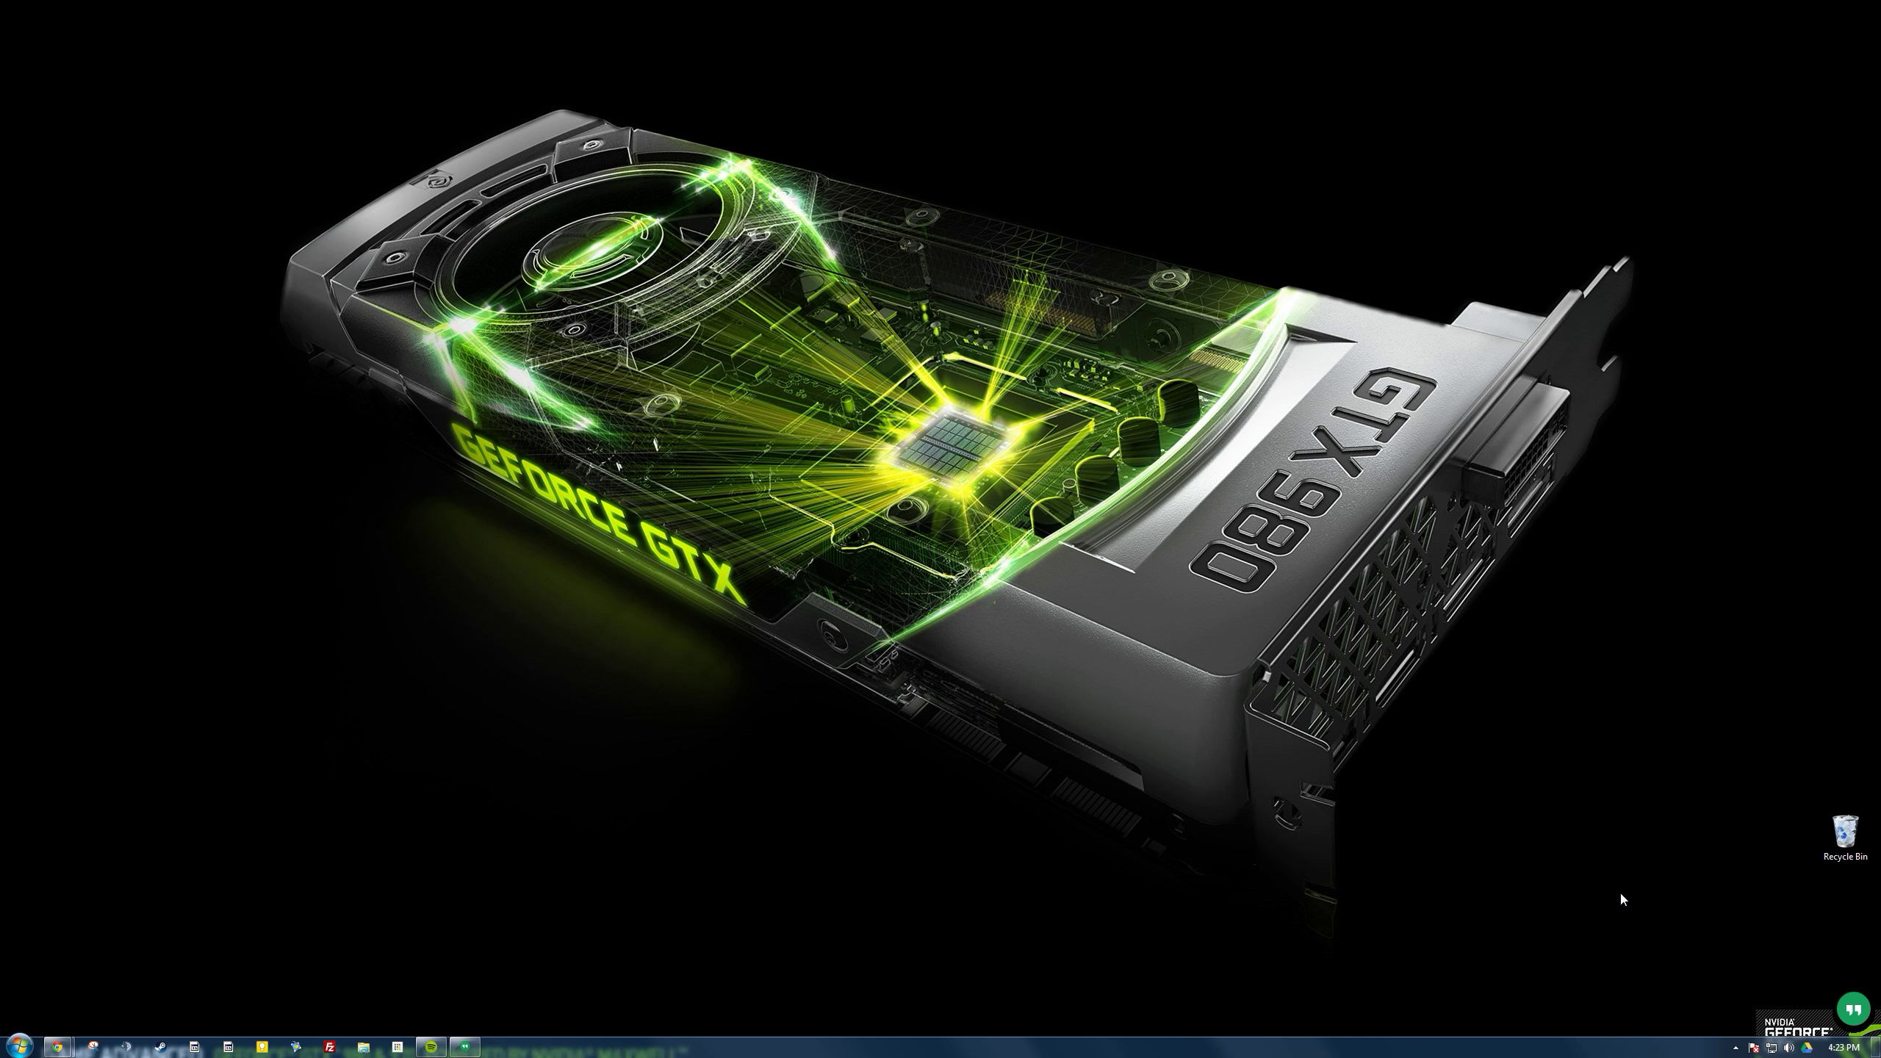
Step: Launch GeForce Experience from the hidden NVIDIA tray icon, showing Batman: Arkham Origins' settings
{"action": "left_click", "coordinate": [1735, 1047]}
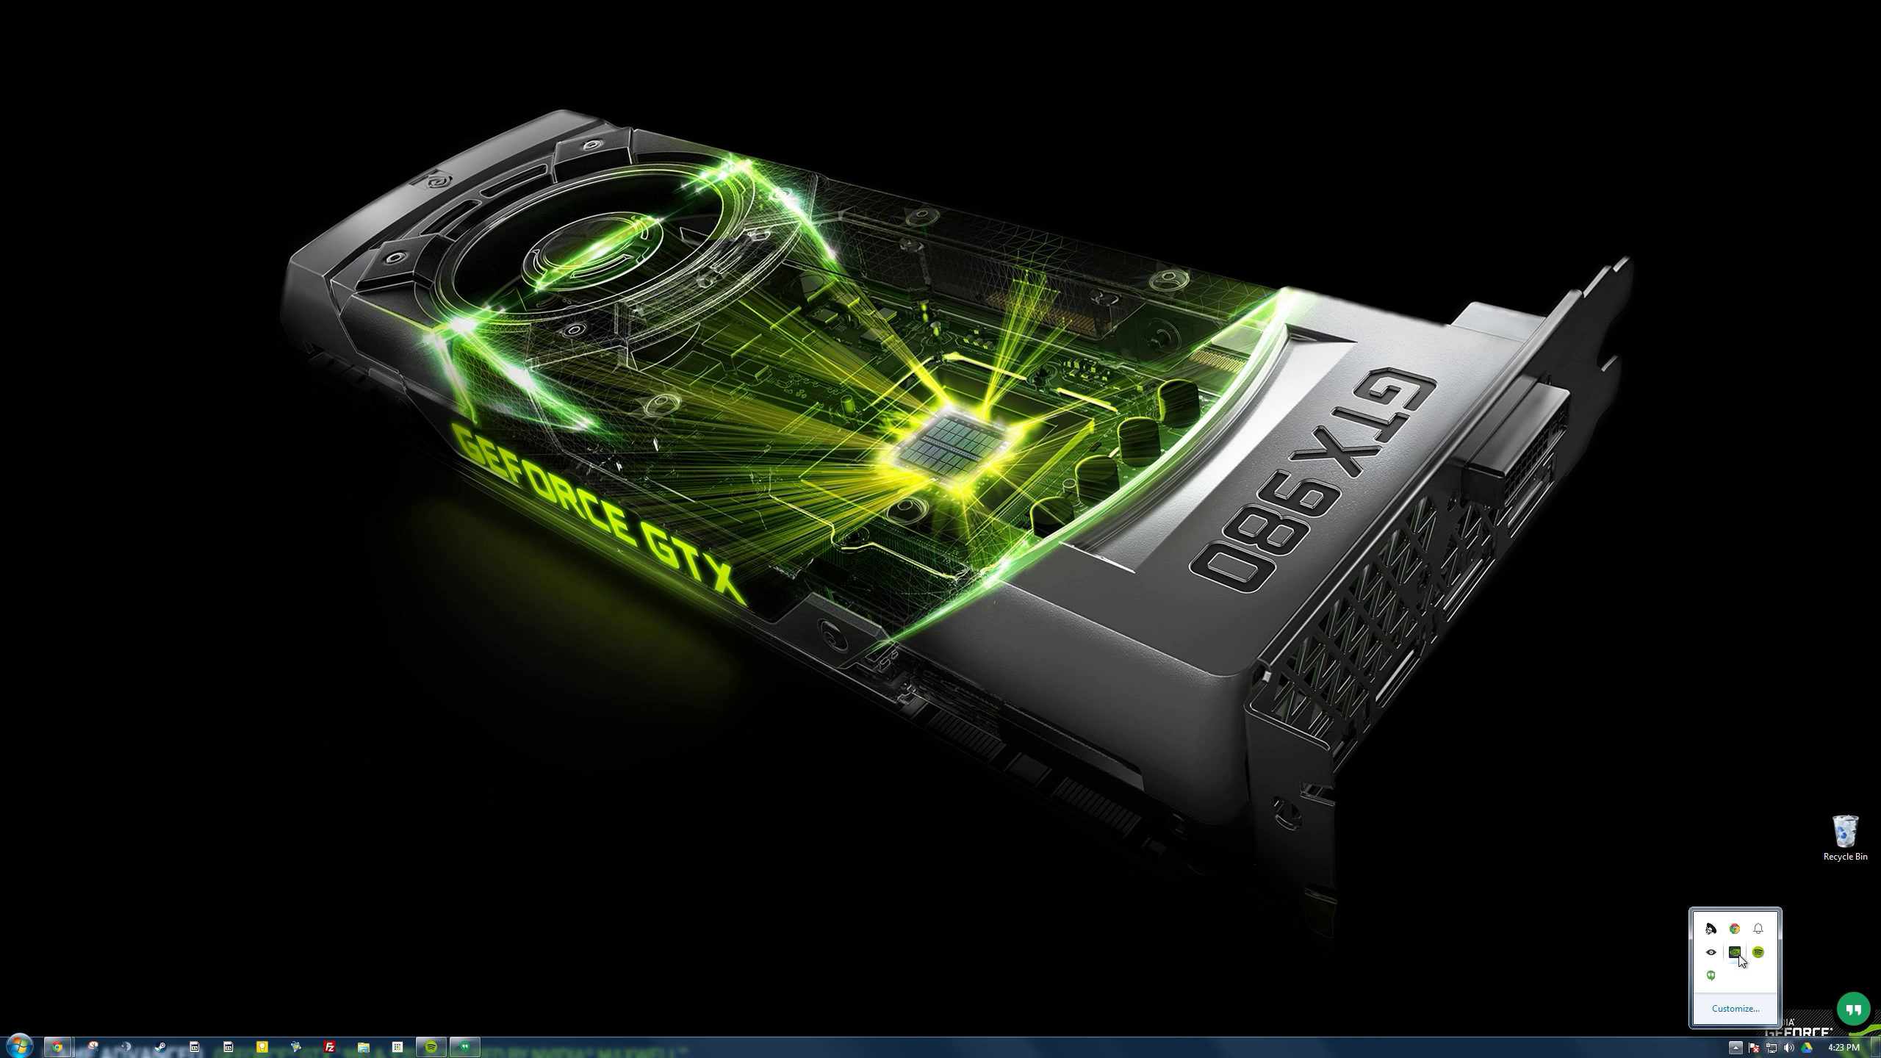
{"action": "right_click", "coordinate": [1734, 952]}
{"action": "left_click", "coordinate": [1752, 872]}
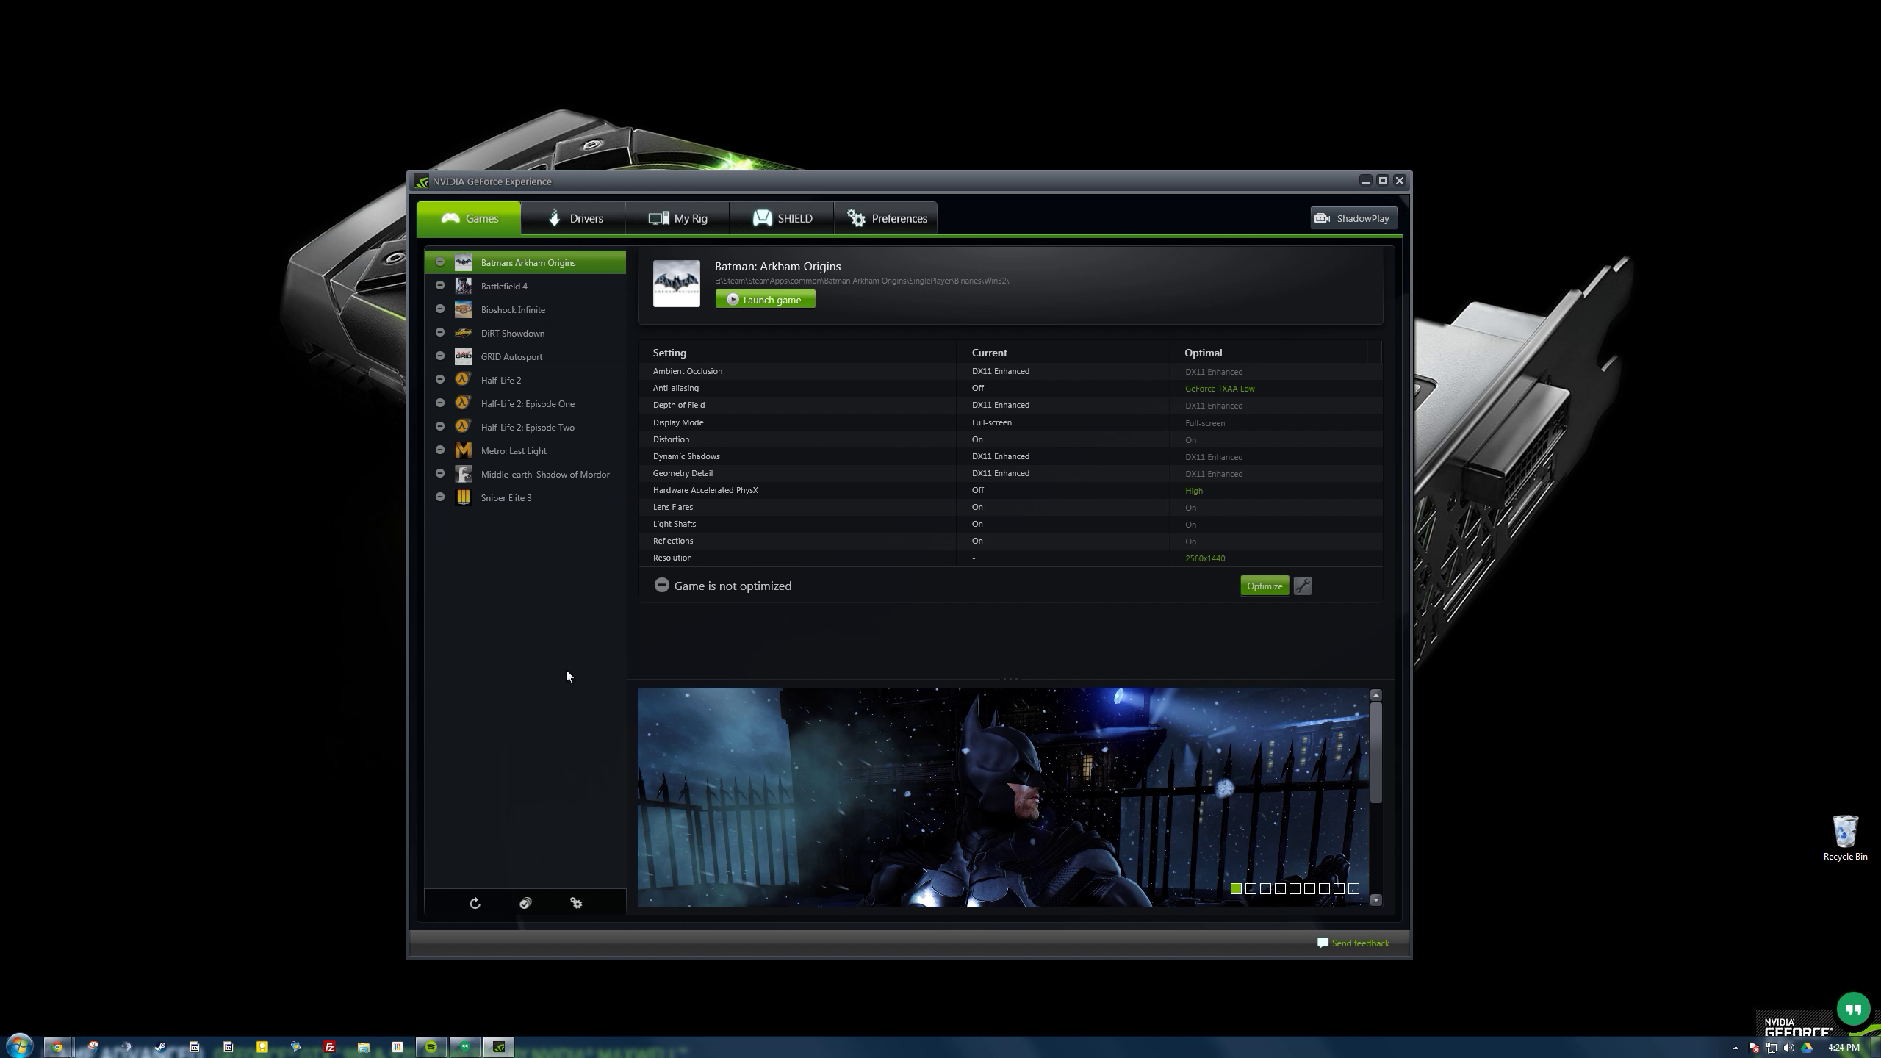
Step: Open the Games preferences, listing 11 supported games and four scan locations
{"action": "left_click", "coordinate": [577, 904]}
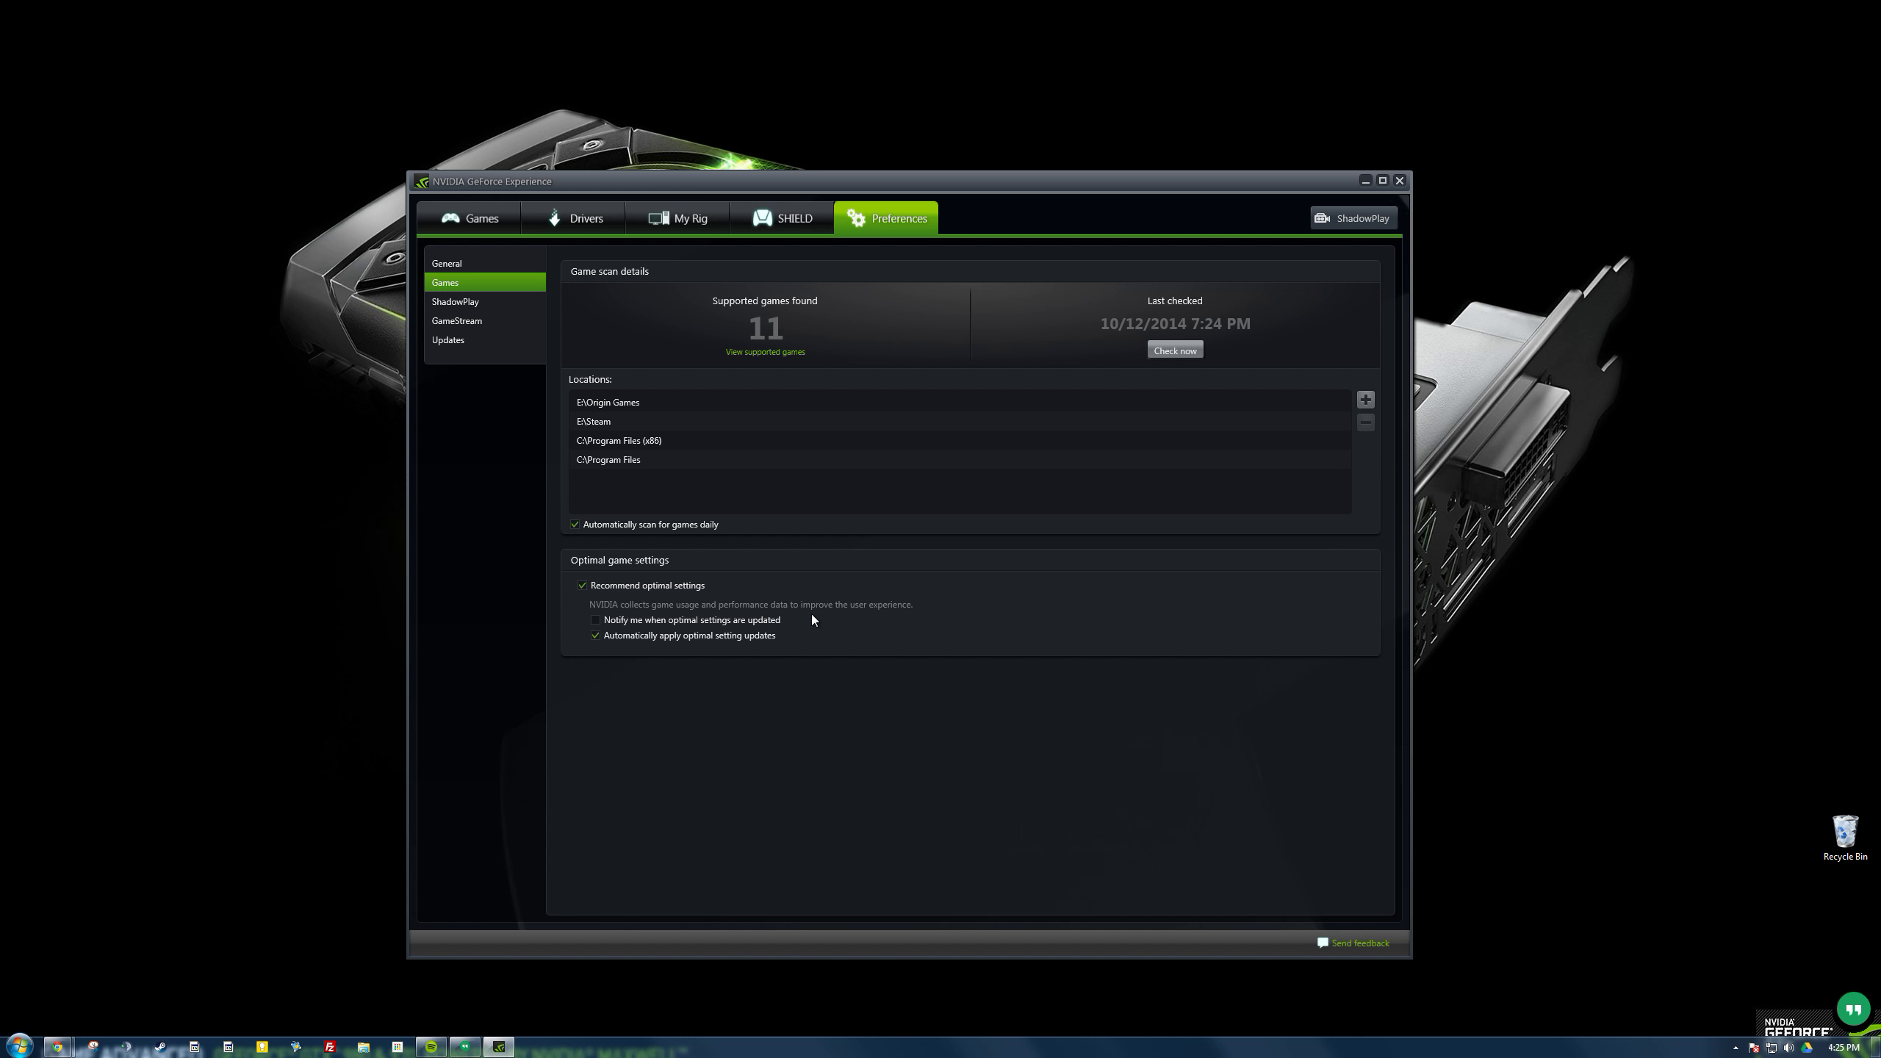
Step: Apply optimal settings to Batman: Arkham Origins from the Games tab, then revert them
{"action": "left_click", "coordinate": [474, 218]}
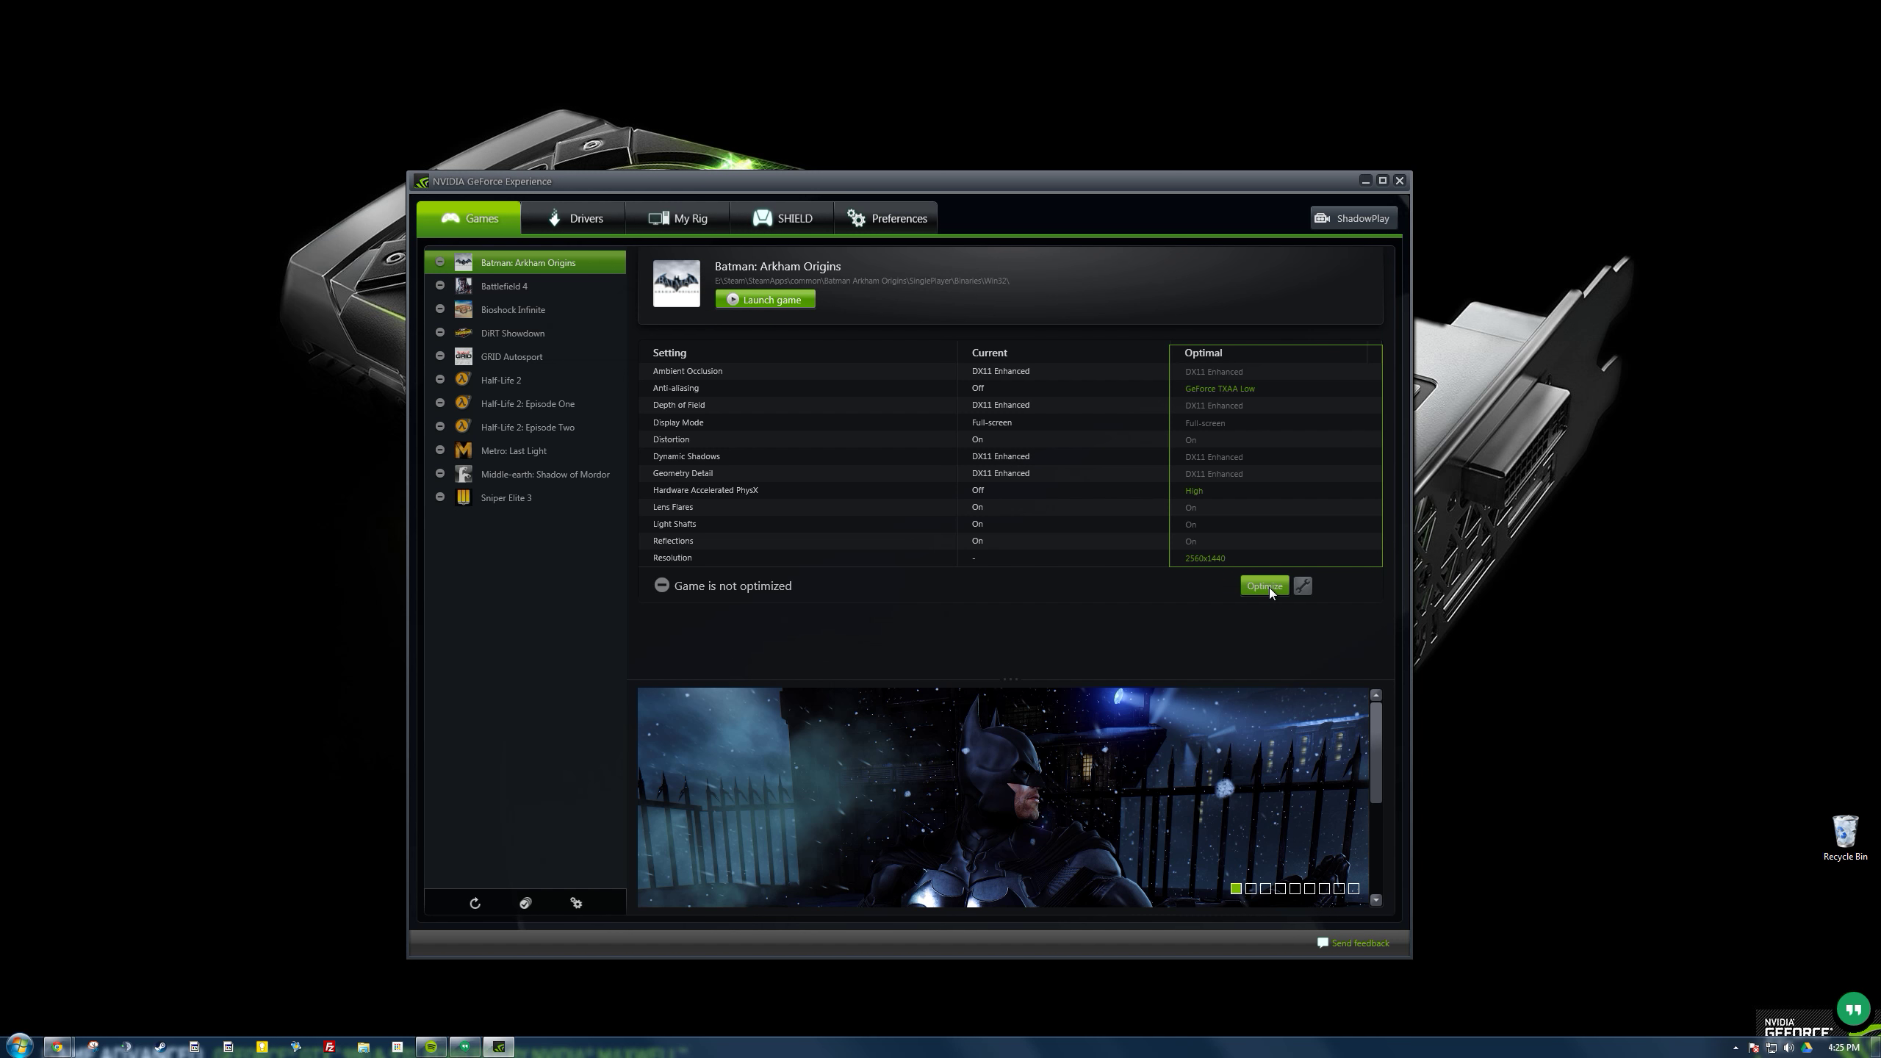
{"action": "left_click", "coordinate": [1271, 591]}
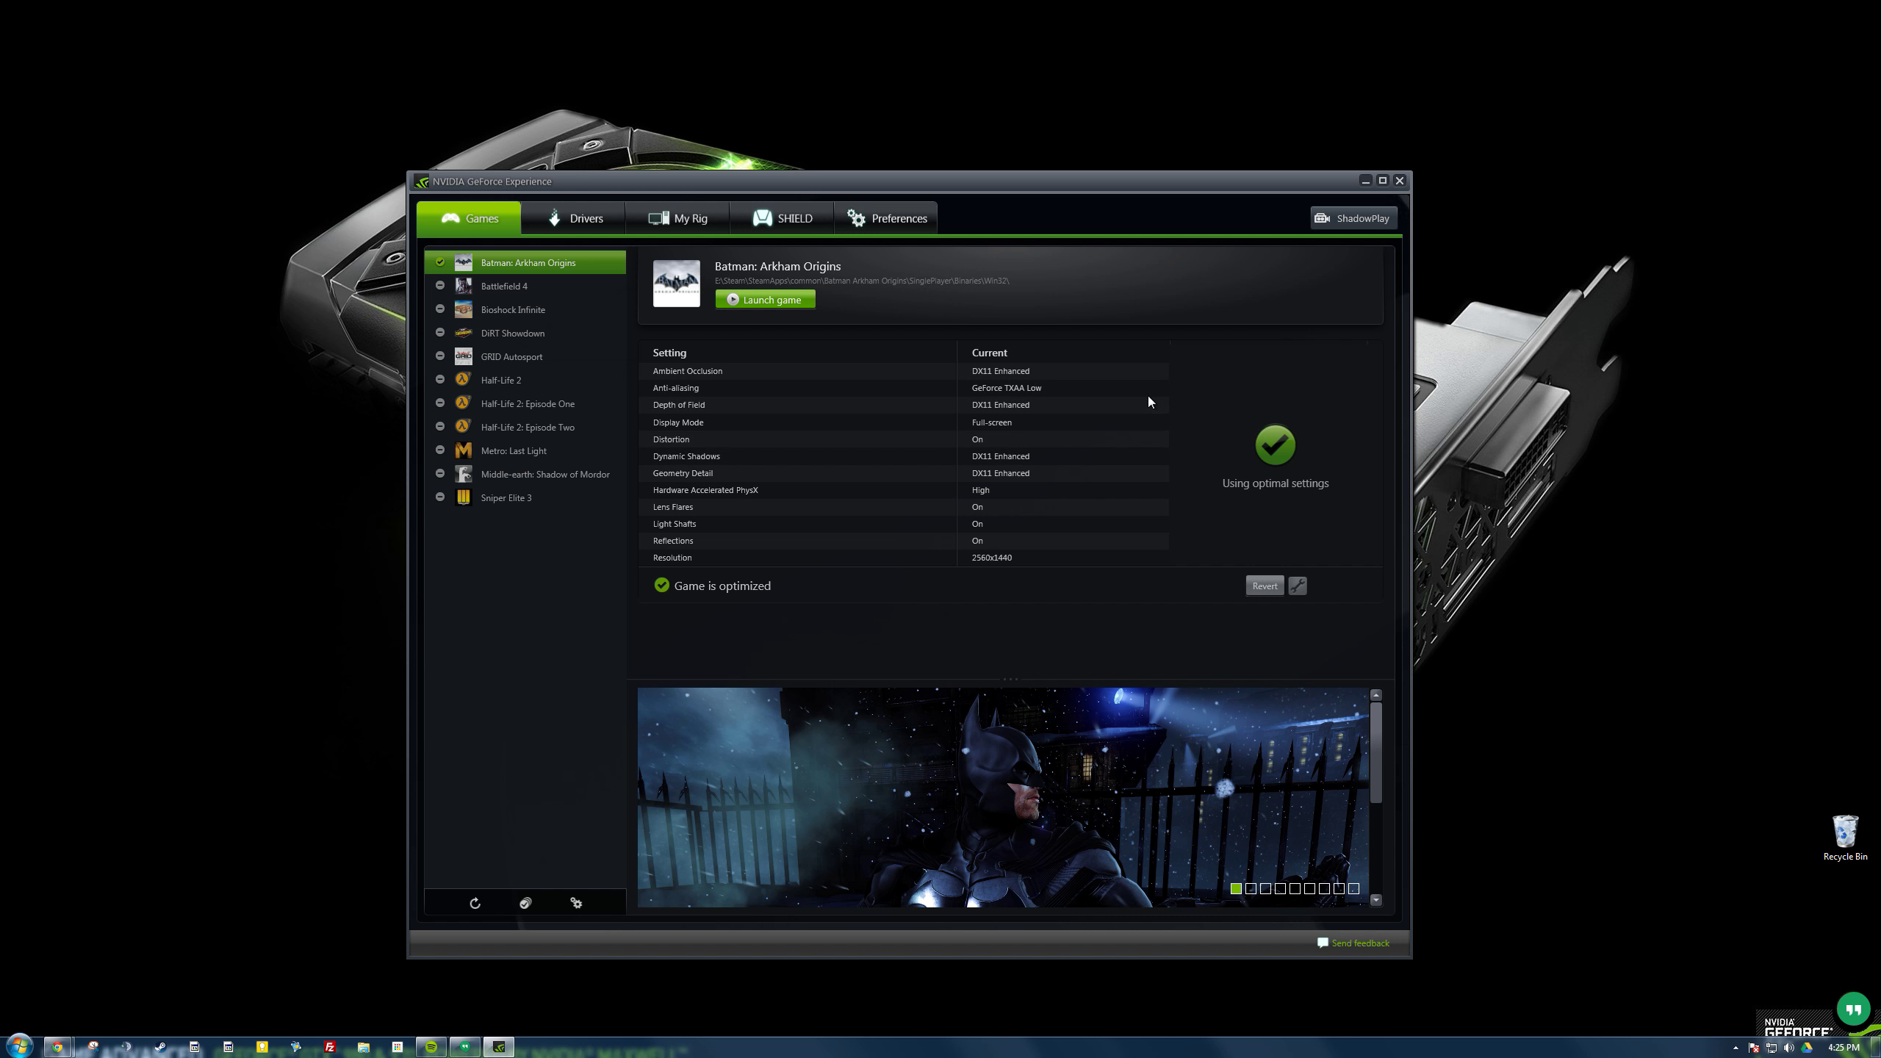
{"action": "left_click", "coordinate": [1266, 586]}
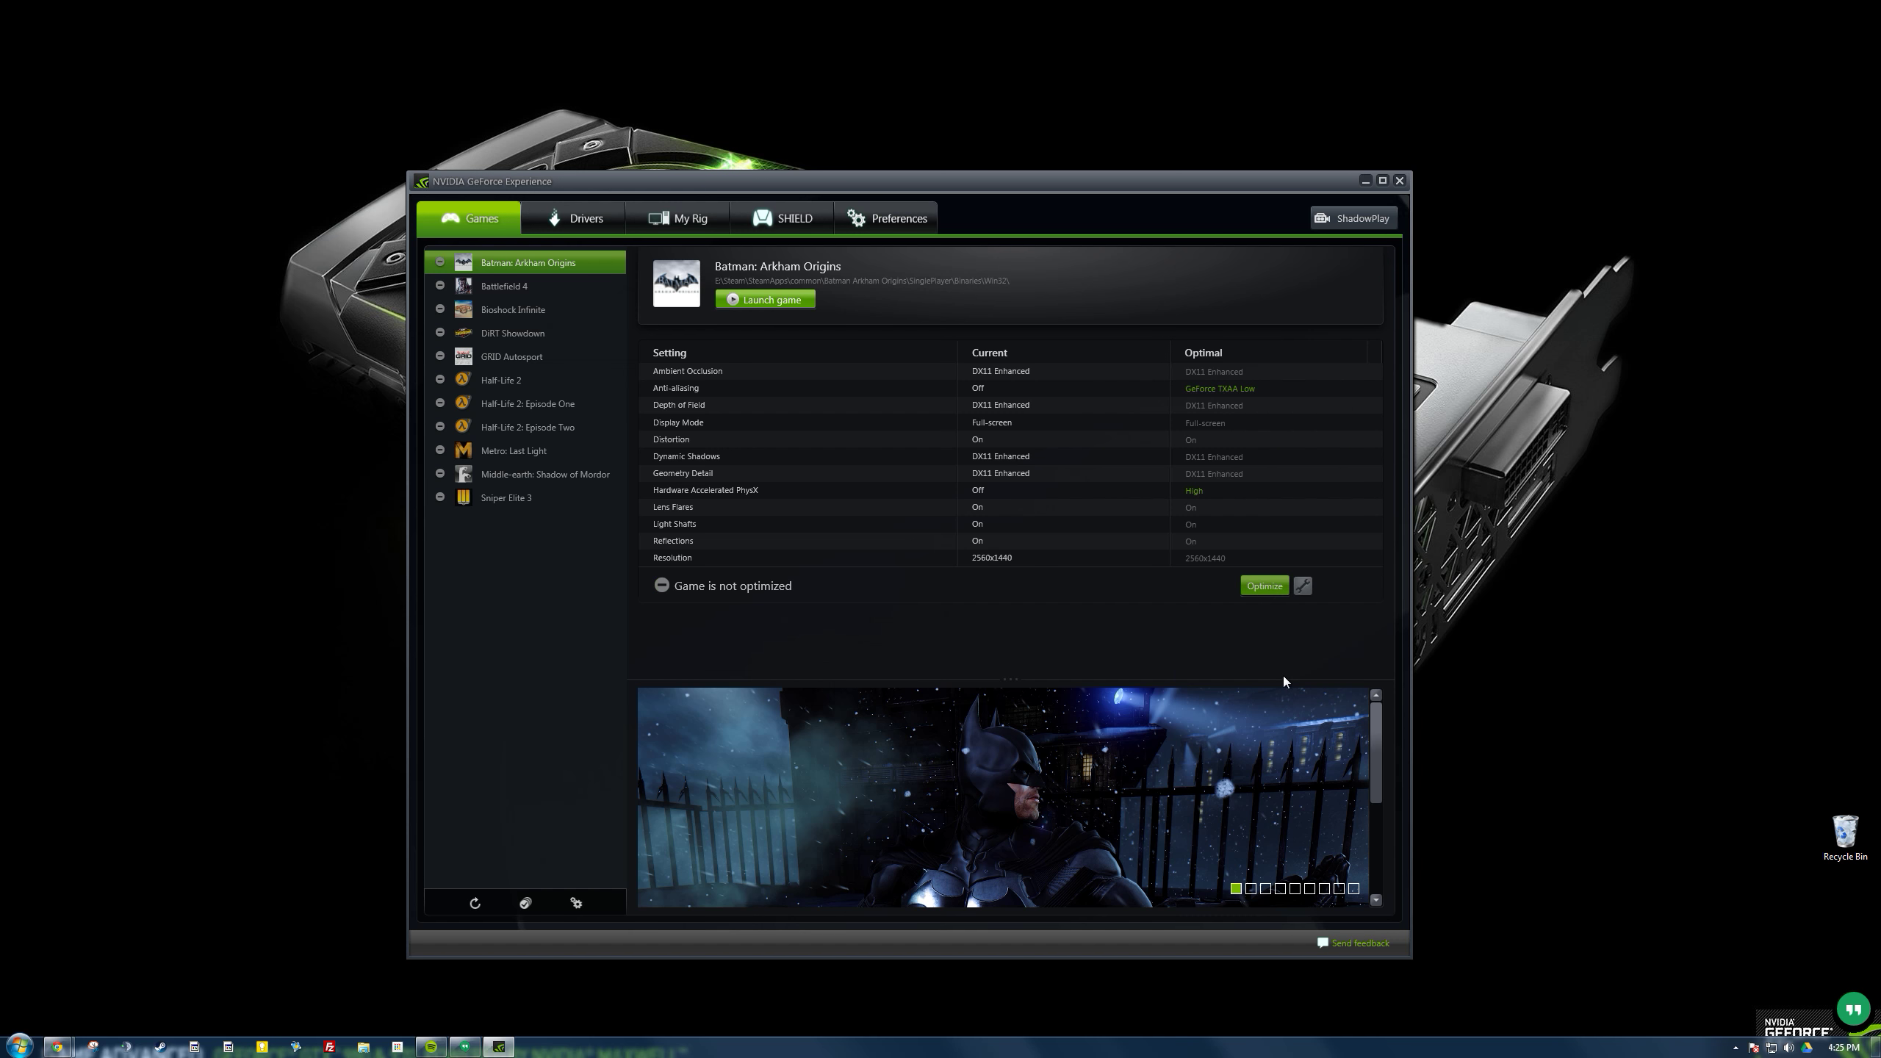
{"action": "left_click", "coordinate": [1305, 587]}
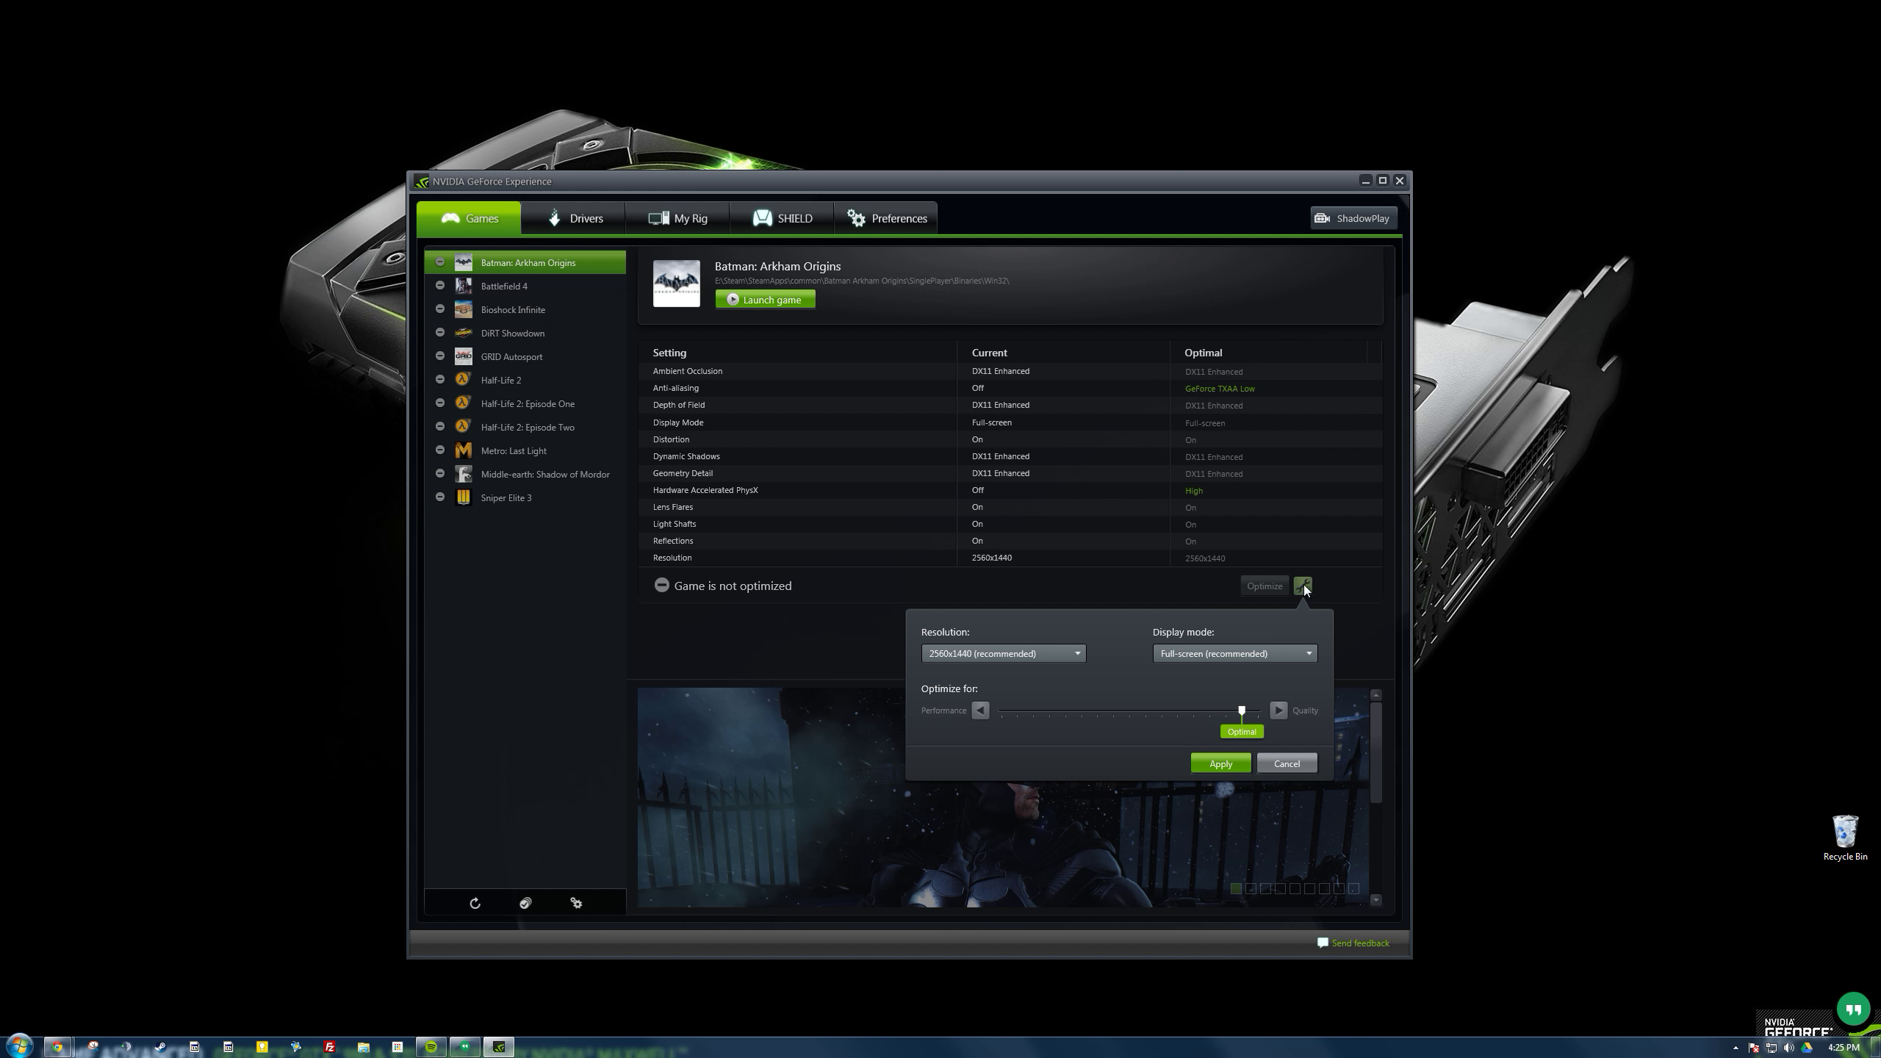
{"action": "left_click", "coordinate": [1013, 655]}
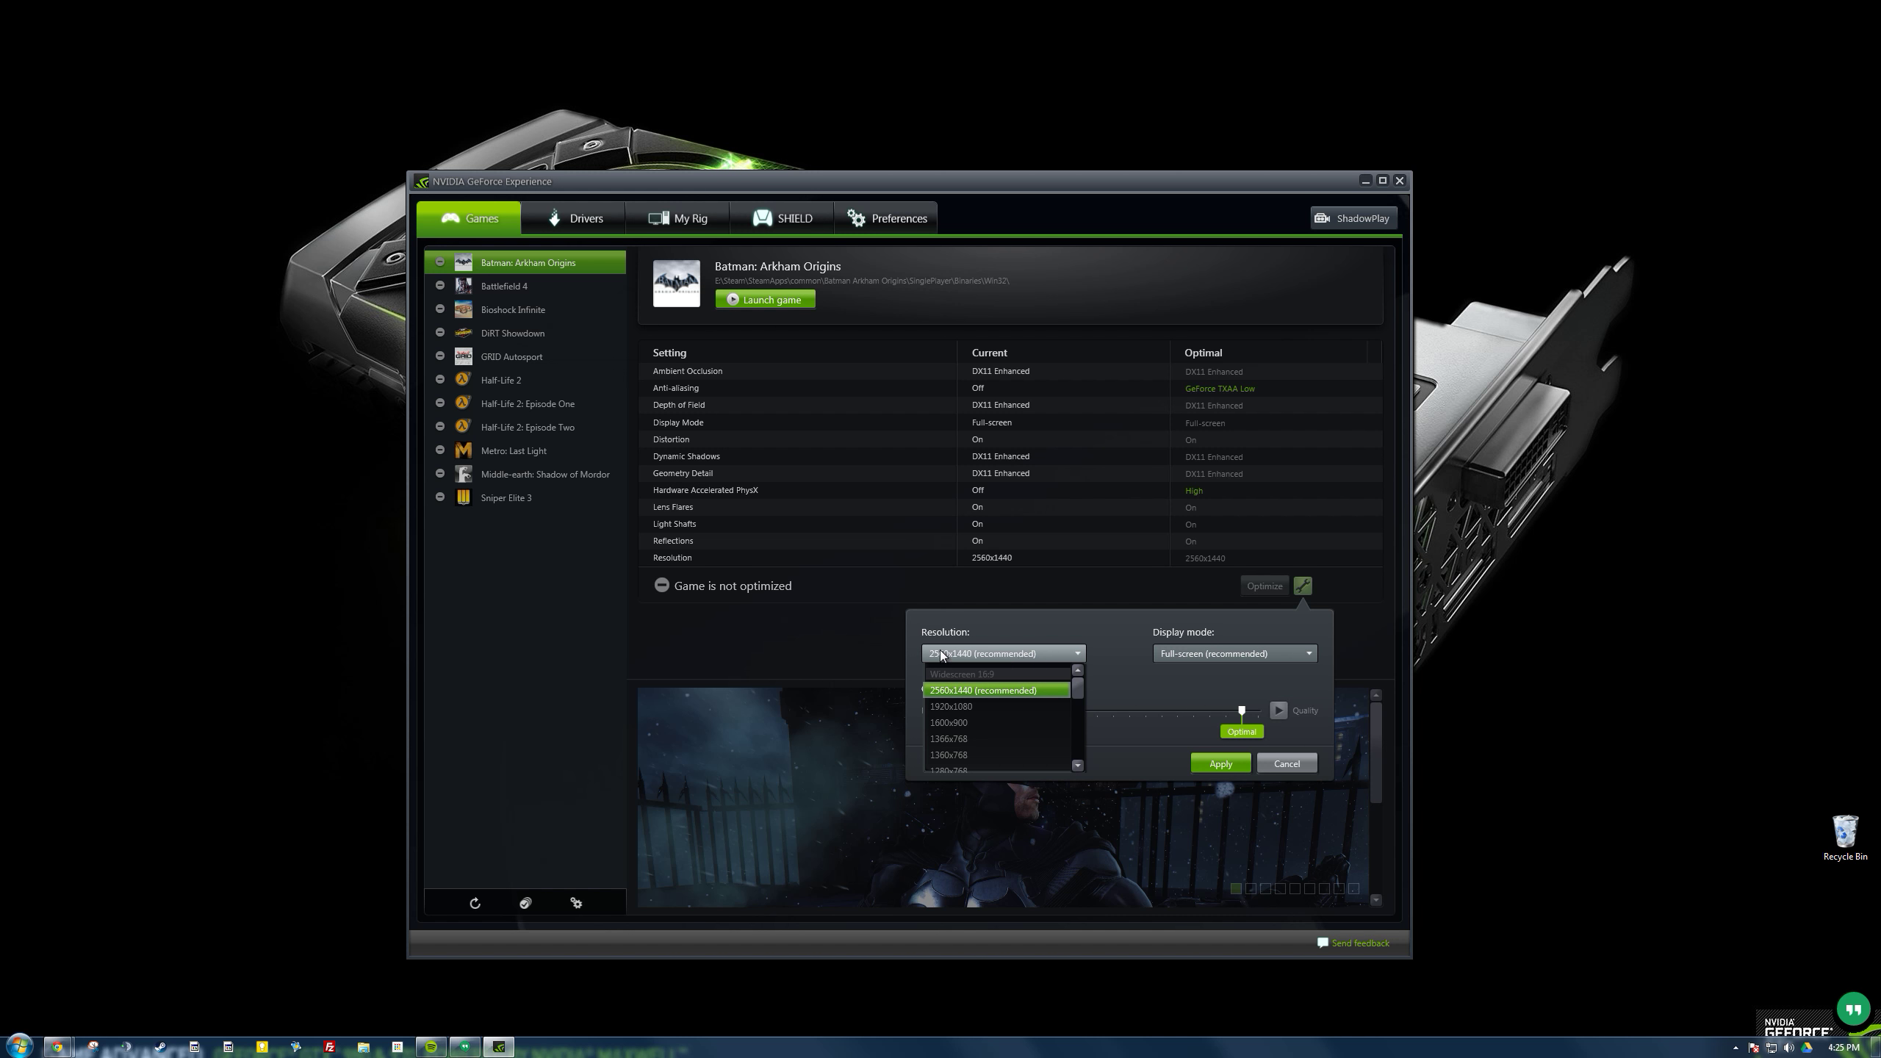
{"action": "left_click", "coordinate": [1013, 659]}
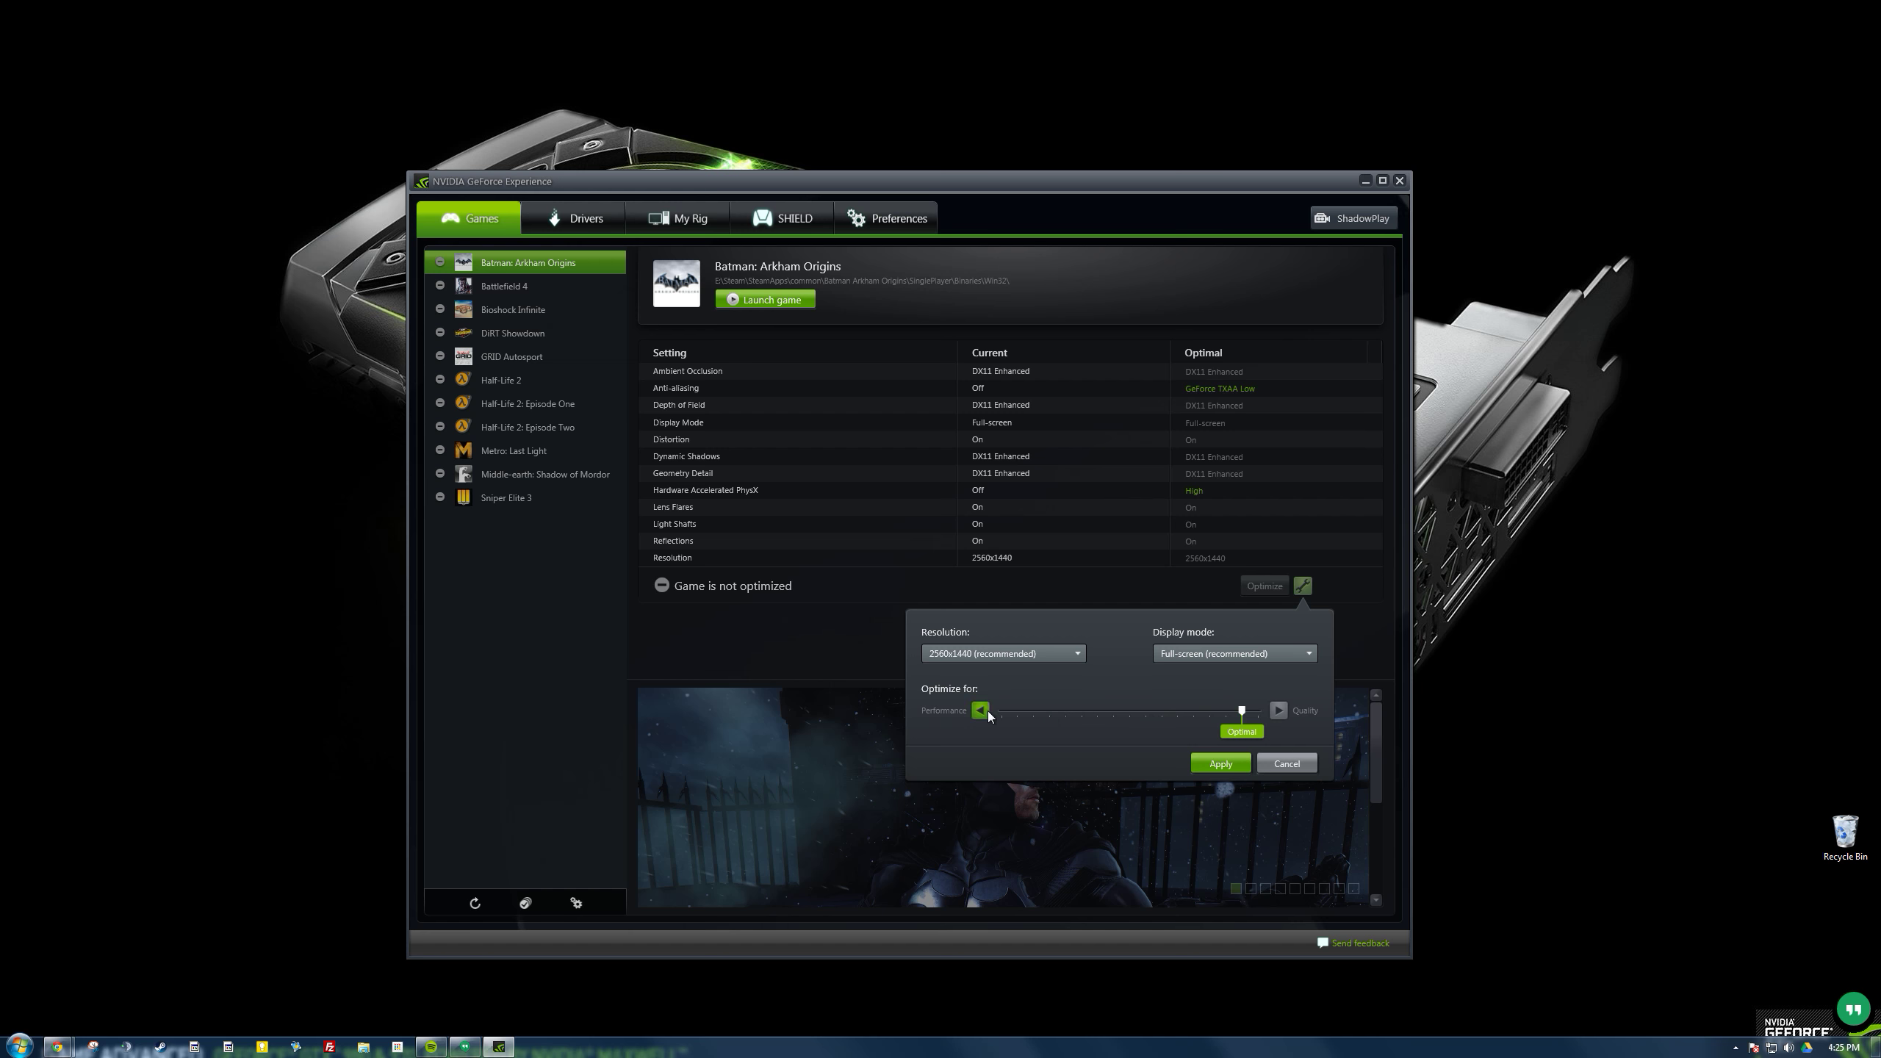
{"action": "left_click_drag", "start_coordinate": [1250, 712], "coordinate": [1035, 722]}
{"action": "mouse_move", "coordinate": [1042, 720]}
{"action": "left_mouse_down"}
{"action": "mouse_move", "coordinate": [1111, 715]}
{"action": "mouse_move", "coordinate": [992, 717]}
{"action": "left_mouse_up"}
{"action": "left_click_drag", "start_coordinate": [991, 717], "coordinate": [1264, 721]}
{"action": "left_click", "coordinate": [1242, 725]}
{"action": "left_click_drag", "start_coordinate": [1241, 725], "coordinate": [1261, 725]}
{"action": "left_click", "coordinate": [1243, 724]}
{"action": "left_click_drag", "start_coordinate": [1243, 718], "coordinate": [1260, 719]}
{"action": "left_click", "coordinate": [1281, 763]}
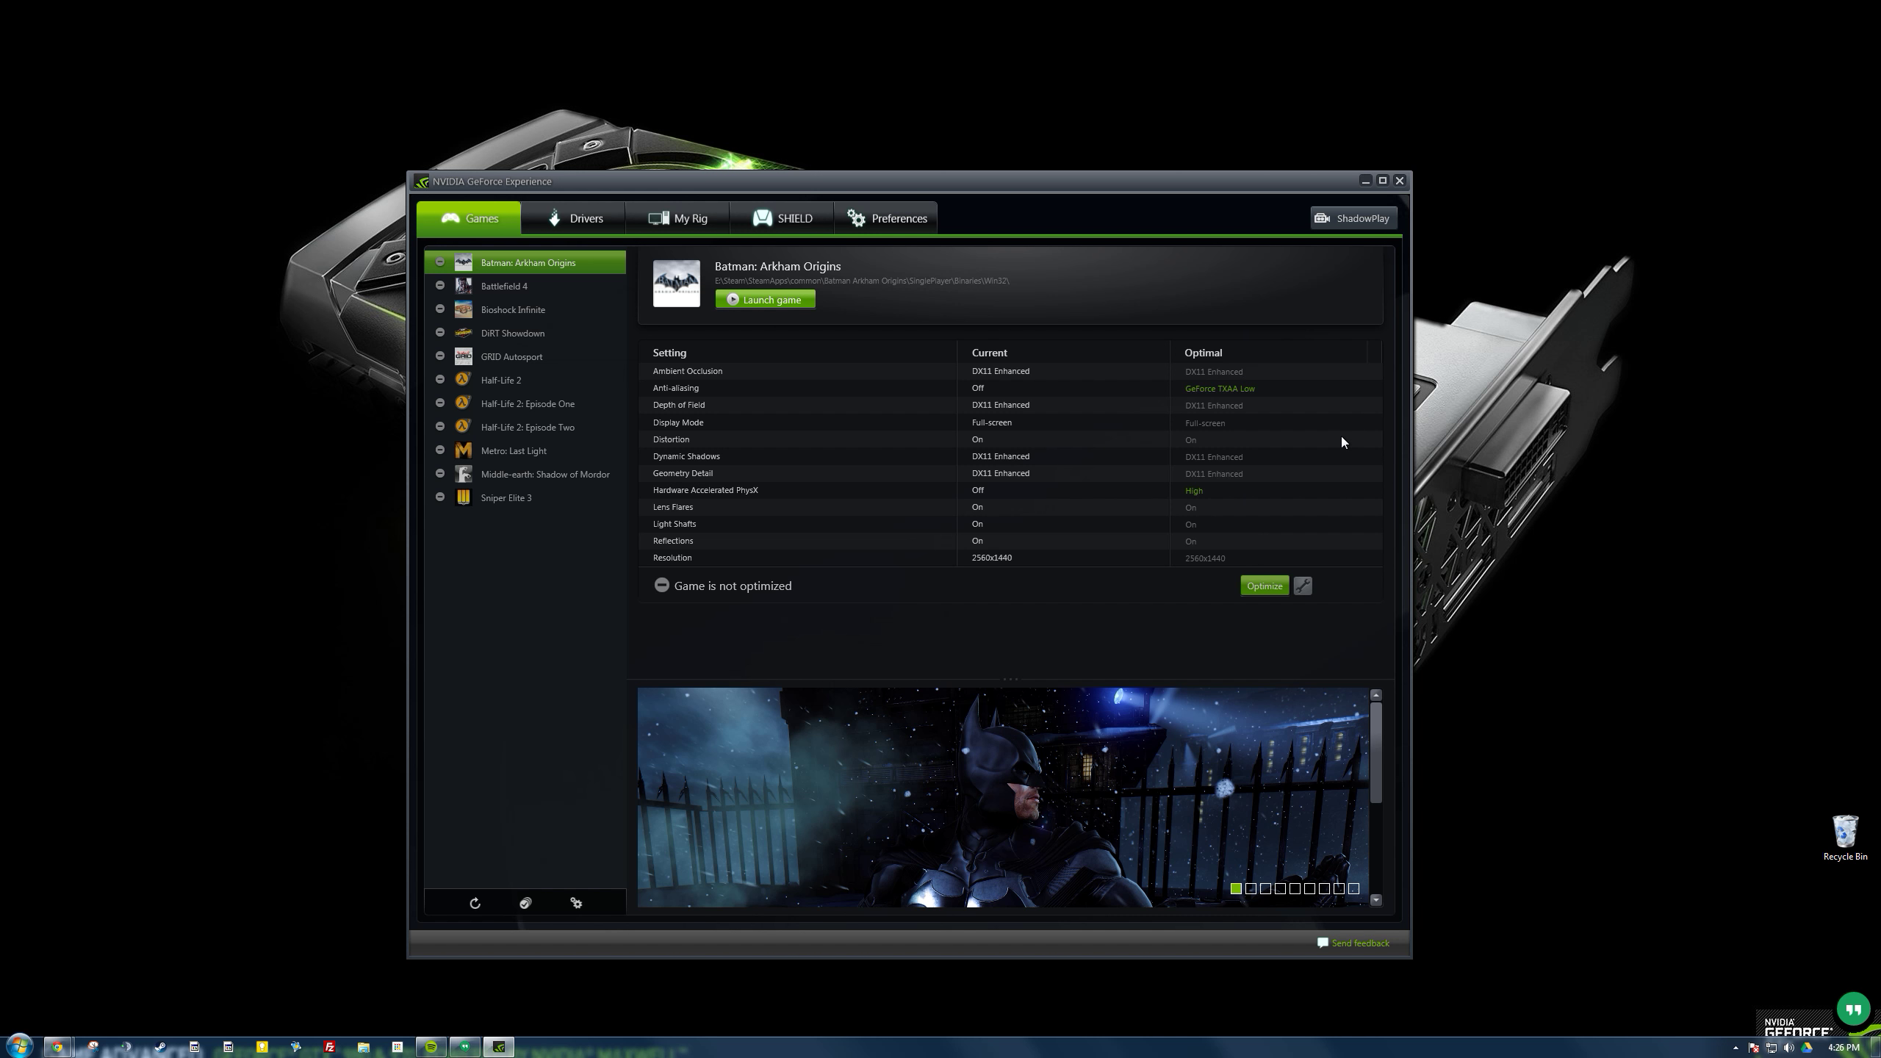
Step: Select Battlefield 4 in the games list and maximize the window
{"action": "left_click", "coordinate": [534, 286]}
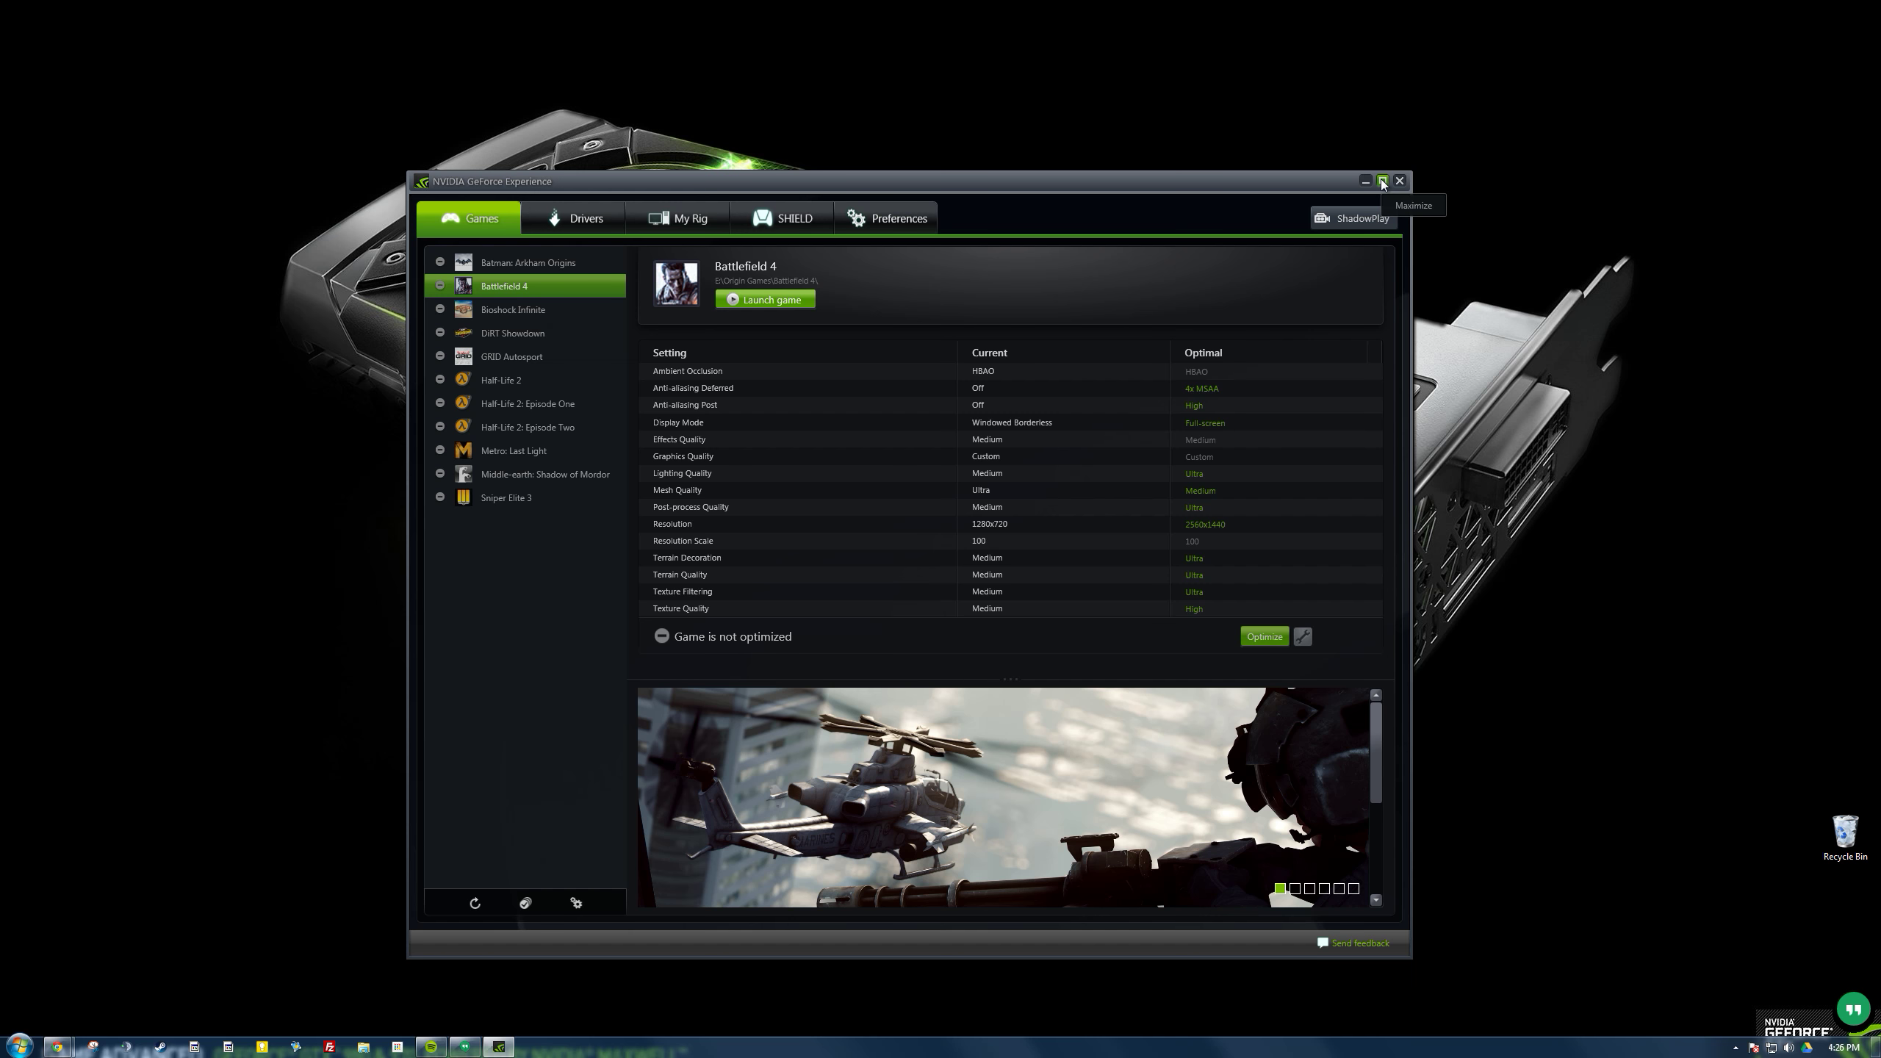
{"action": "left_click", "coordinate": [1383, 183]}
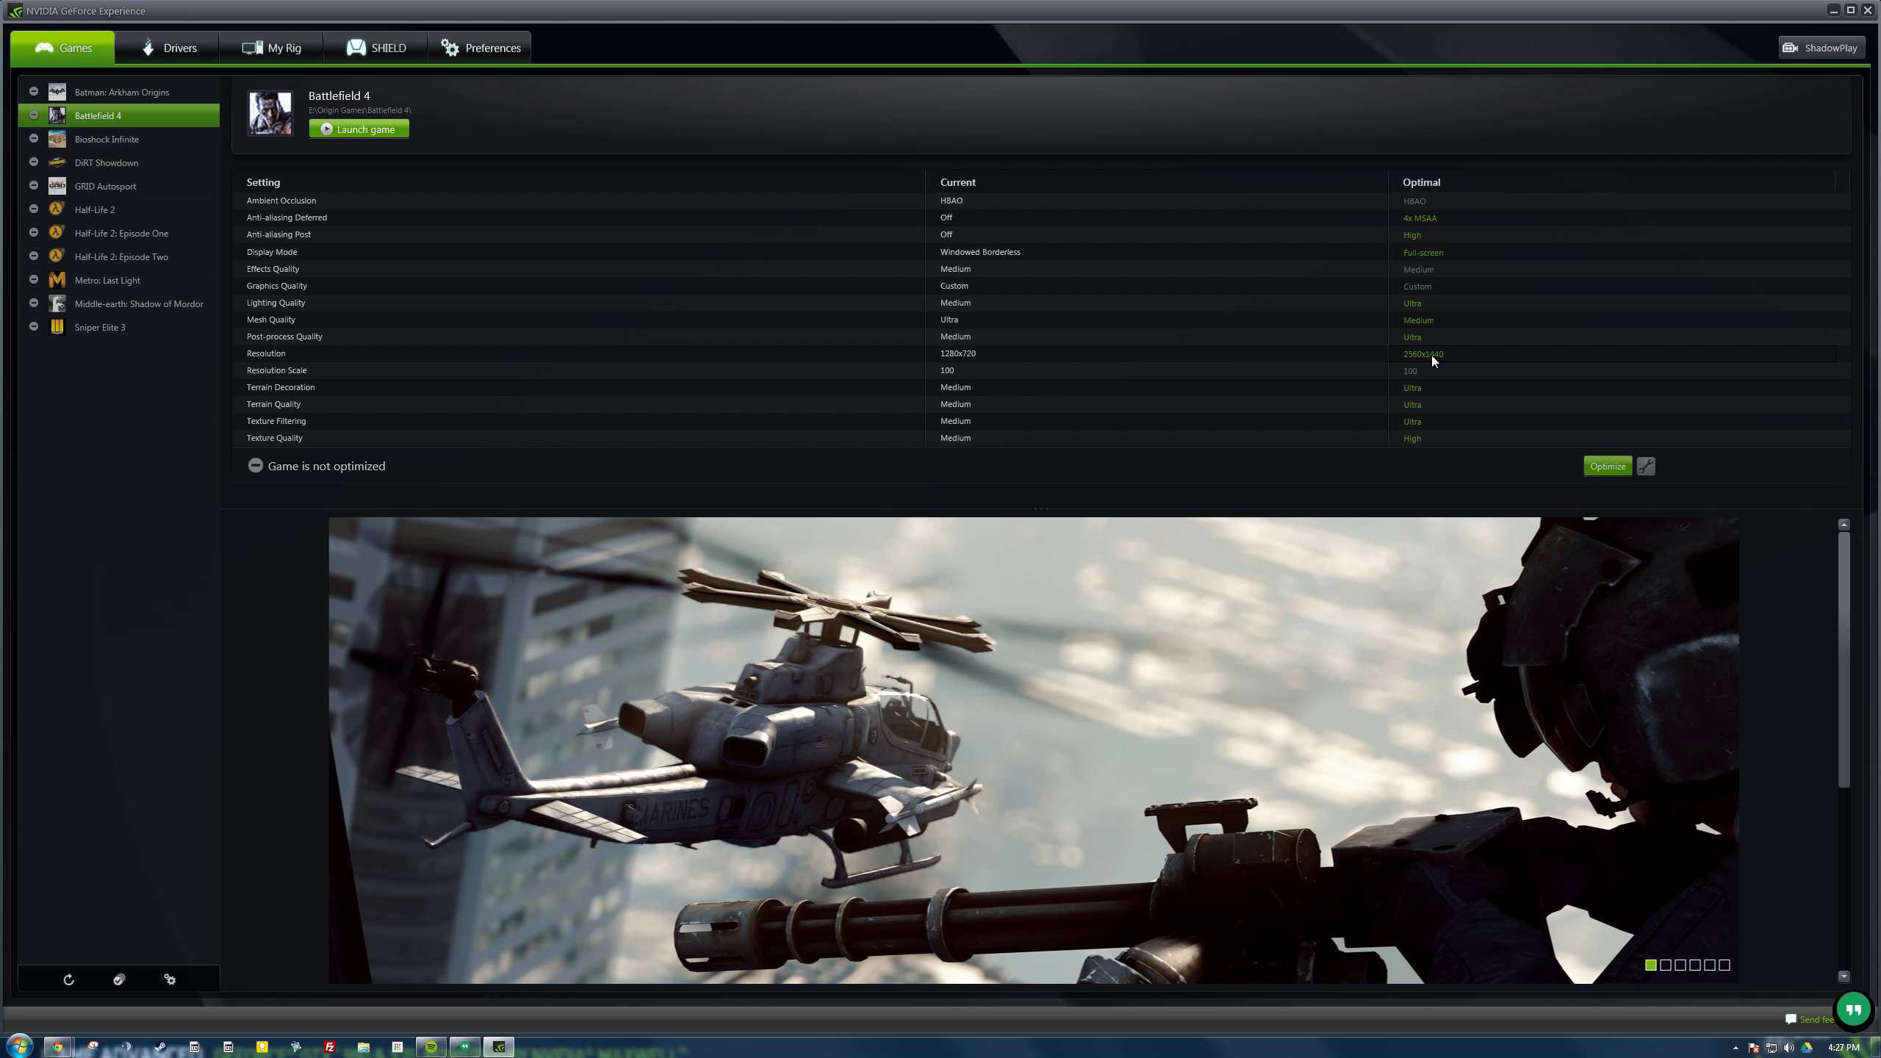
Step: Open and cancel Battlefield 4's custom optimization settings, then scroll the screenshot panel
{"action": "left_click", "coordinate": [1645, 465]}
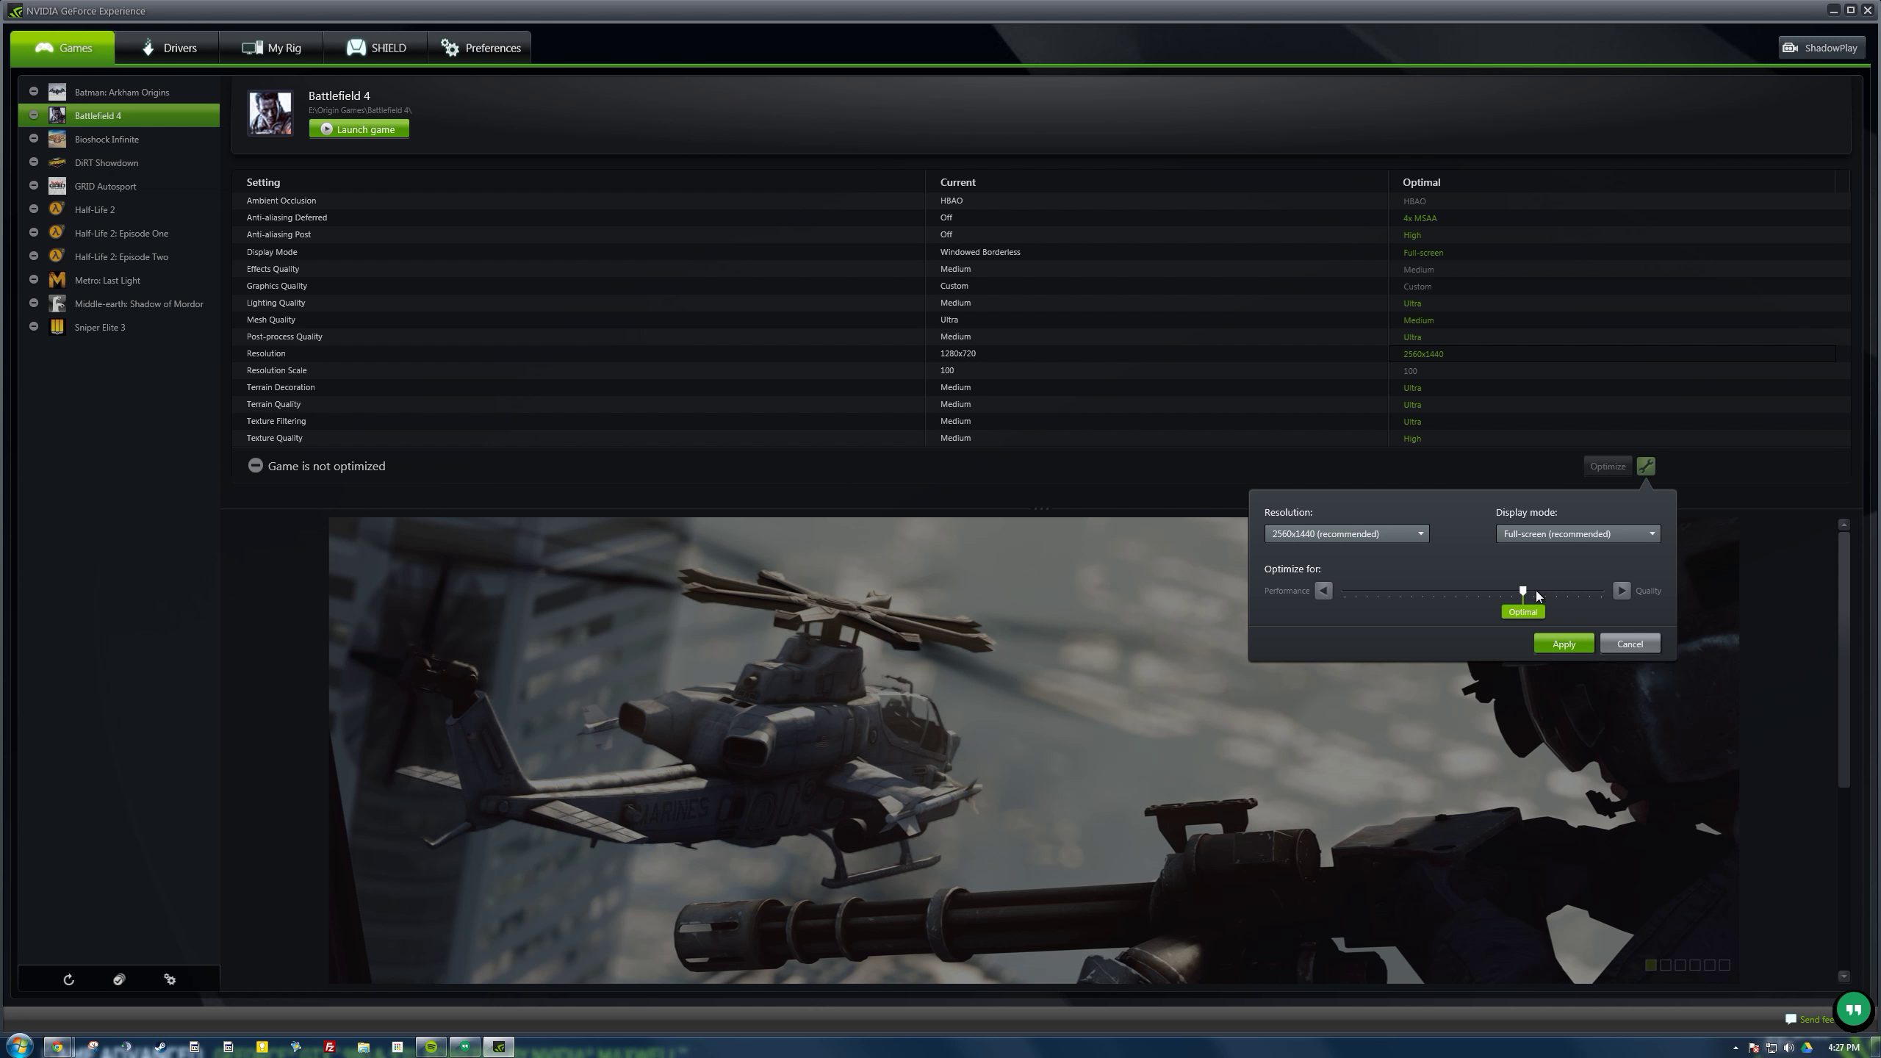
{"action": "left_click", "coordinate": [1629, 643]}
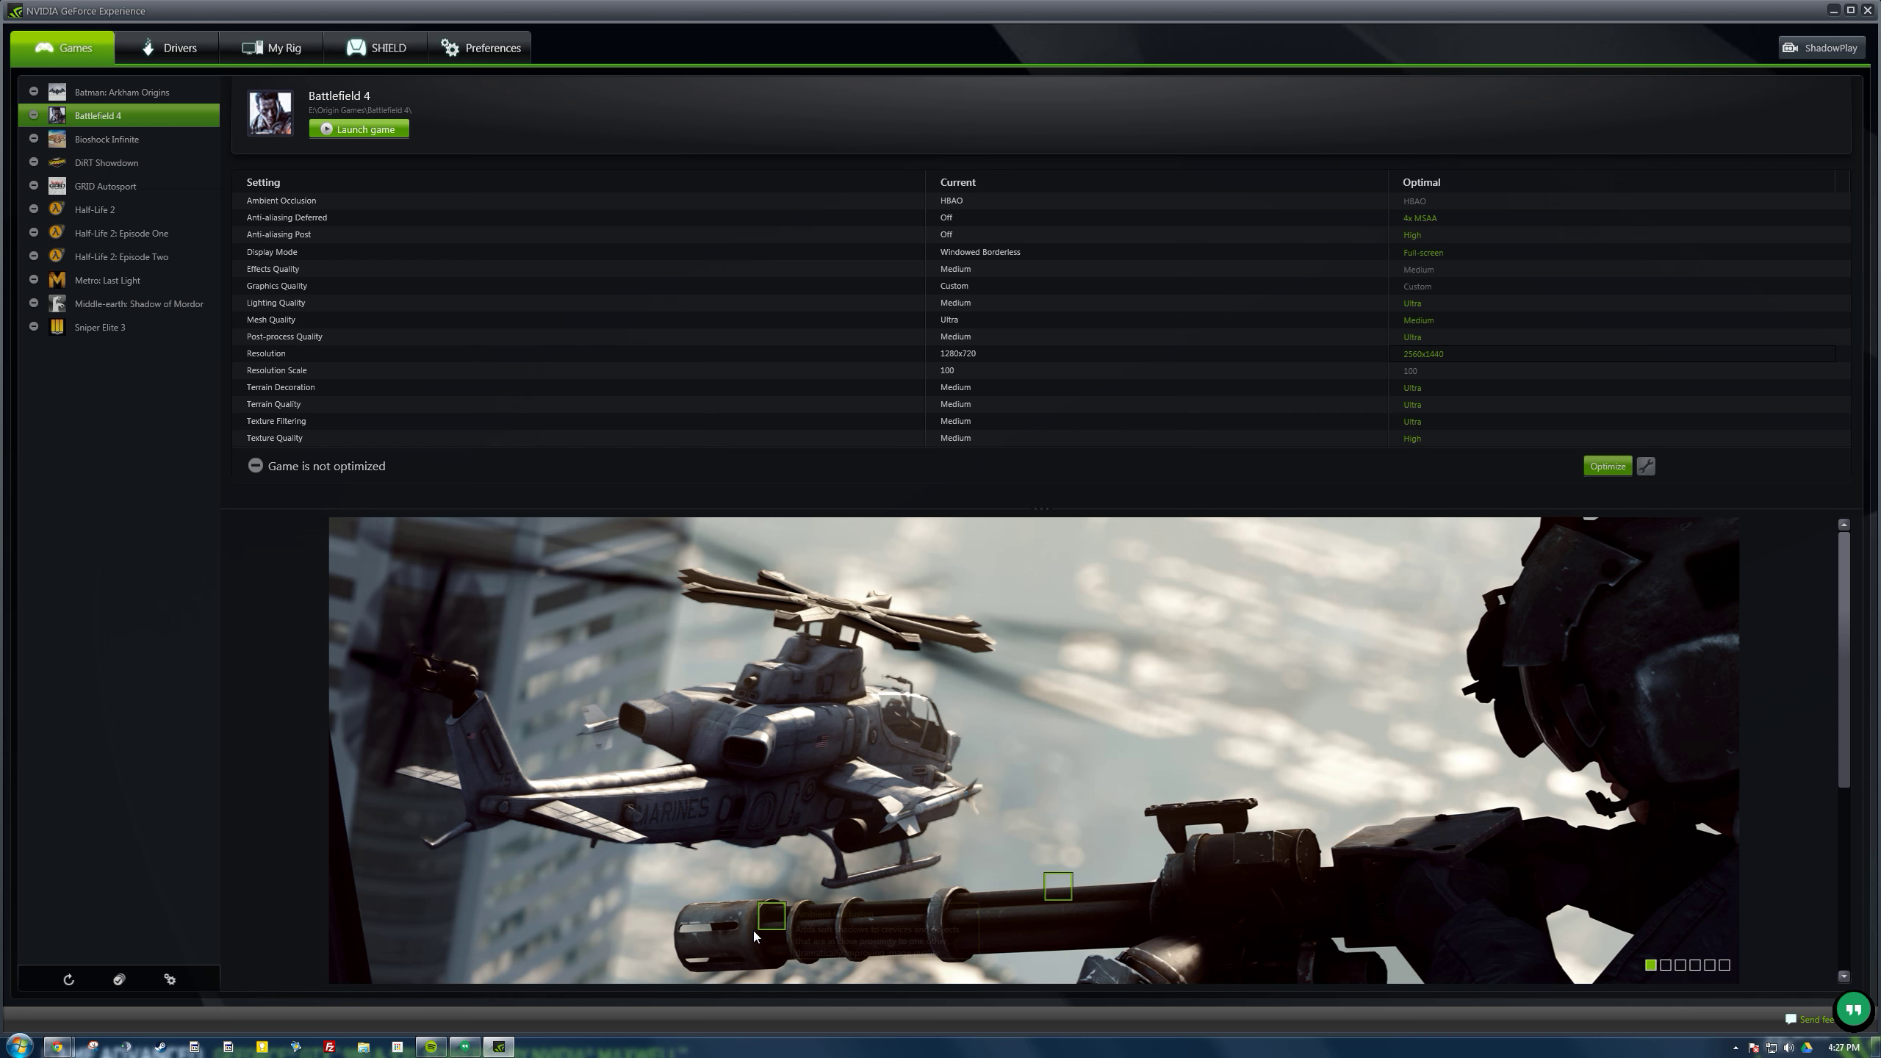
{"action": "scroll", "coordinate": [772, 922], "scroll_direction": "down", "scroll_amount": 4}
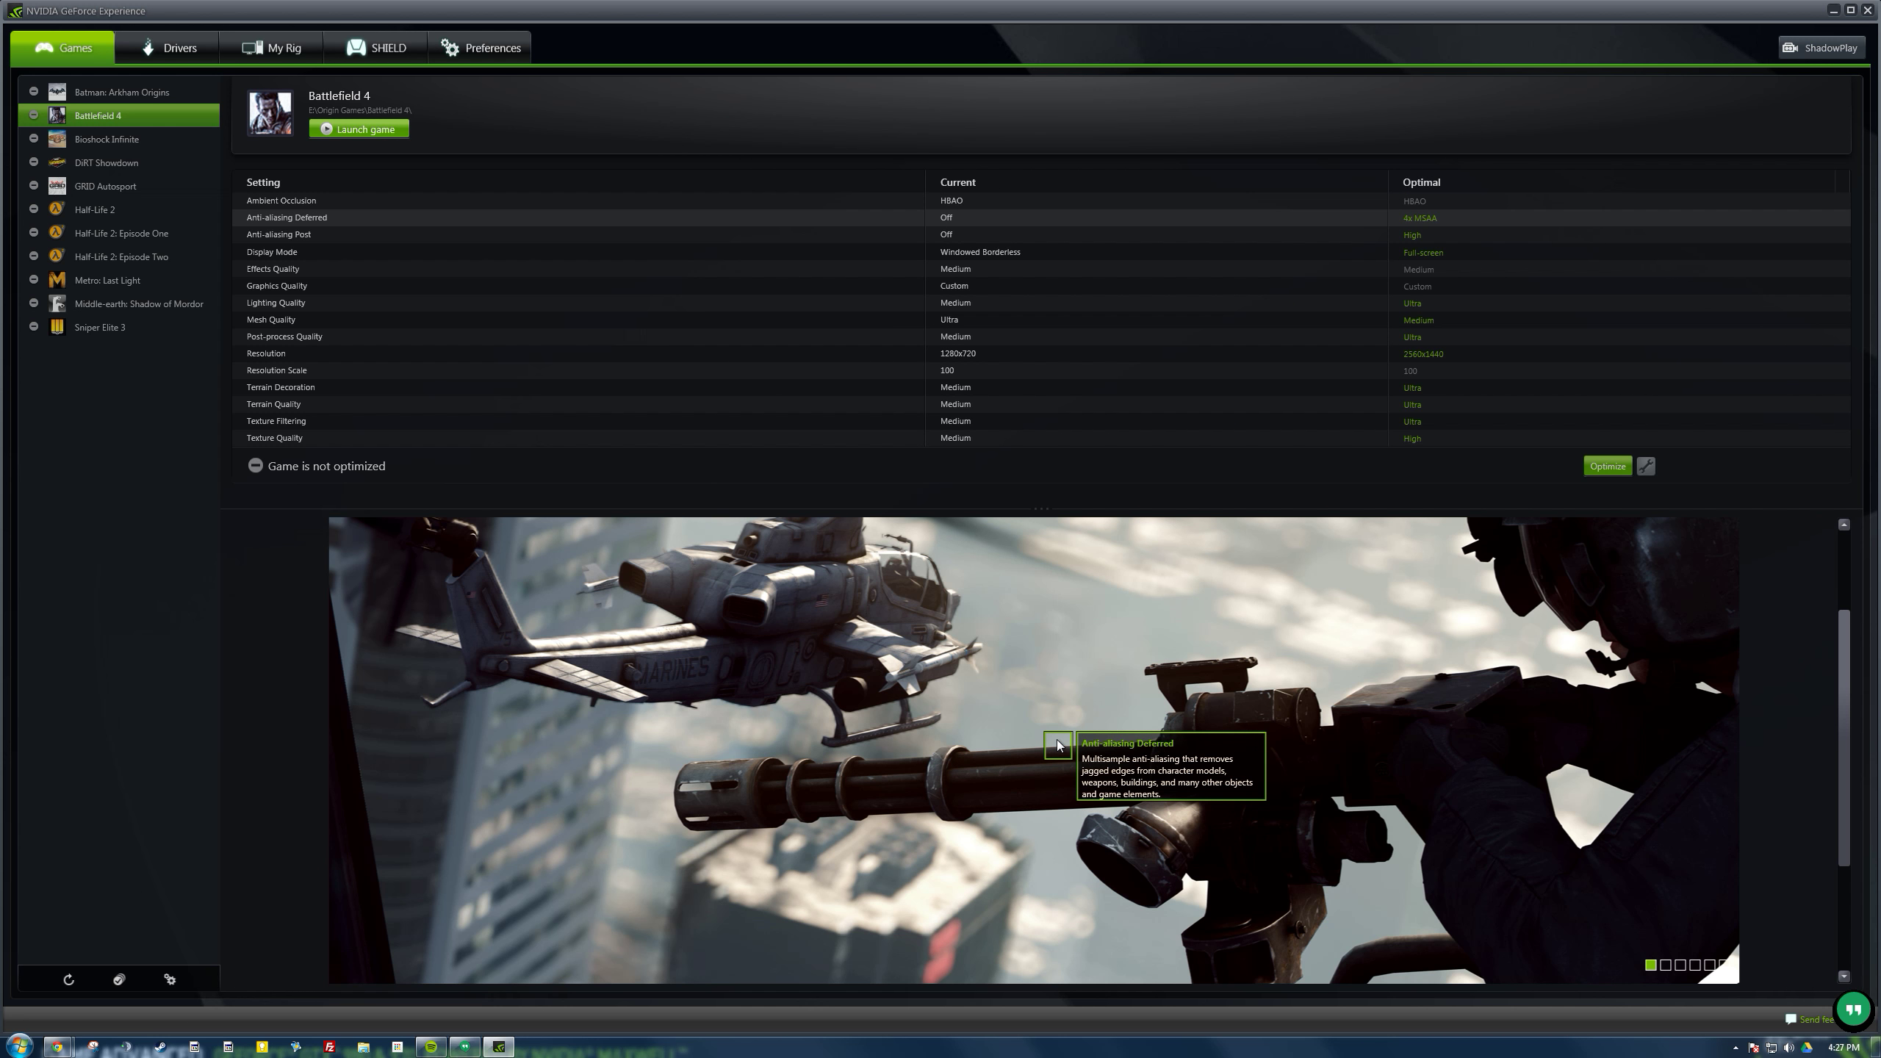
{"action": "scroll", "coordinate": [1059, 748], "scroll_direction": "down", "scroll_amount": 3}
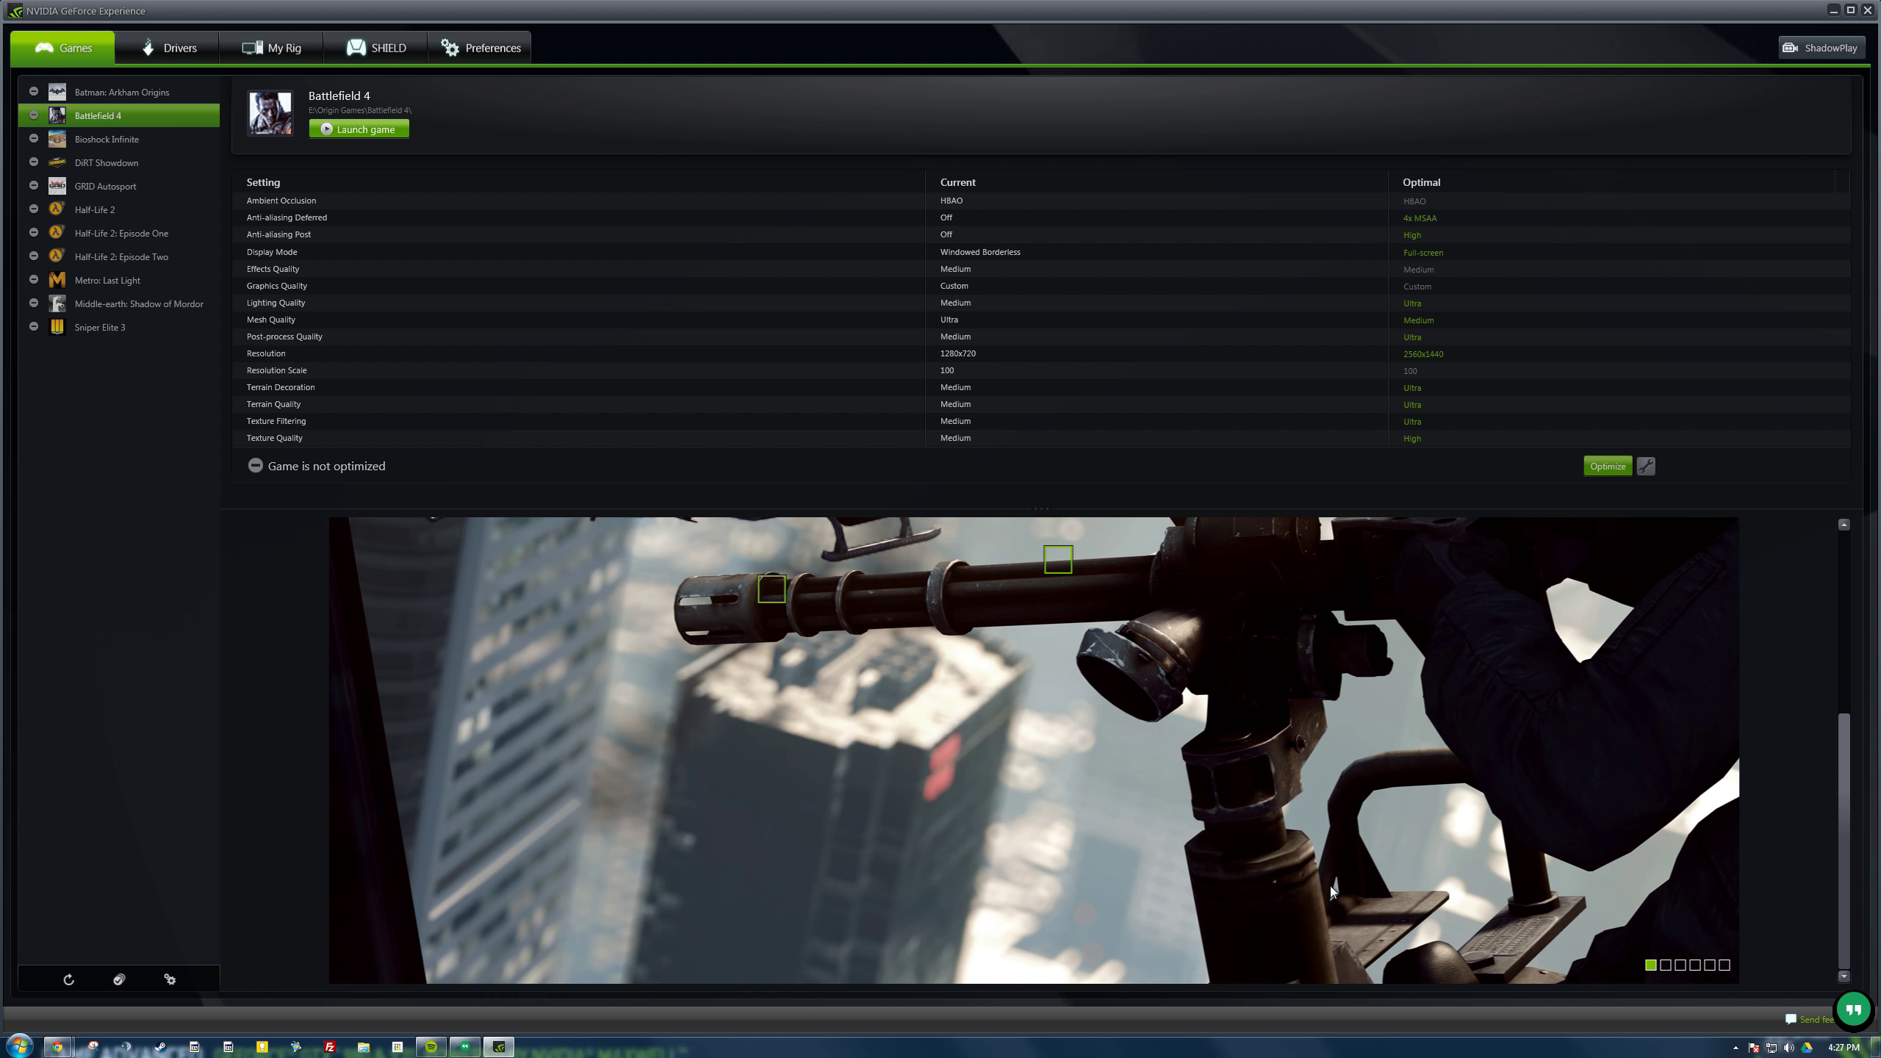
{"action": "scroll", "coordinate": [376, 778], "scroll_direction": "up", "scroll_amount": 2}
{"action": "scroll", "coordinate": [379, 689], "scroll_direction": "up", "scroll_amount": 3}
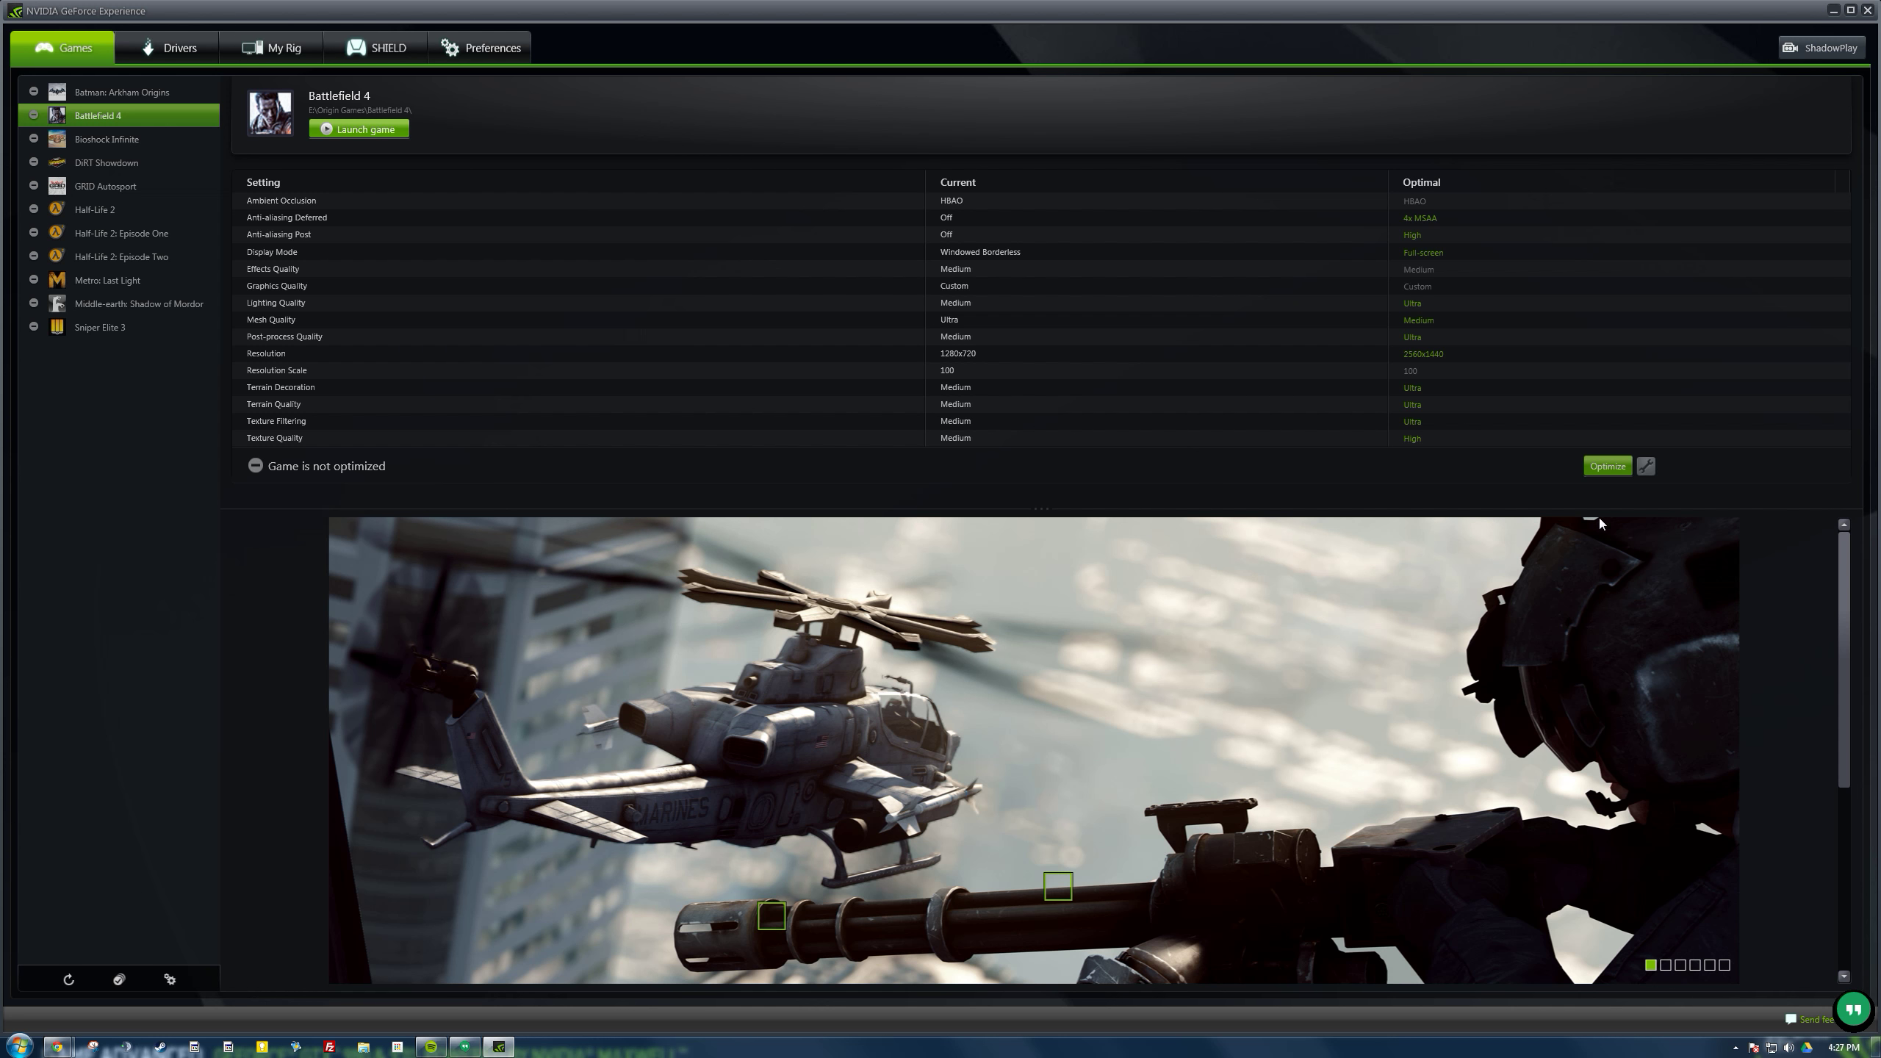
Step: Apply a fully performance-focused custom optimization to Battlefield 4, then revert it
{"action": "left_click", "coordinate": [1649, 465]}
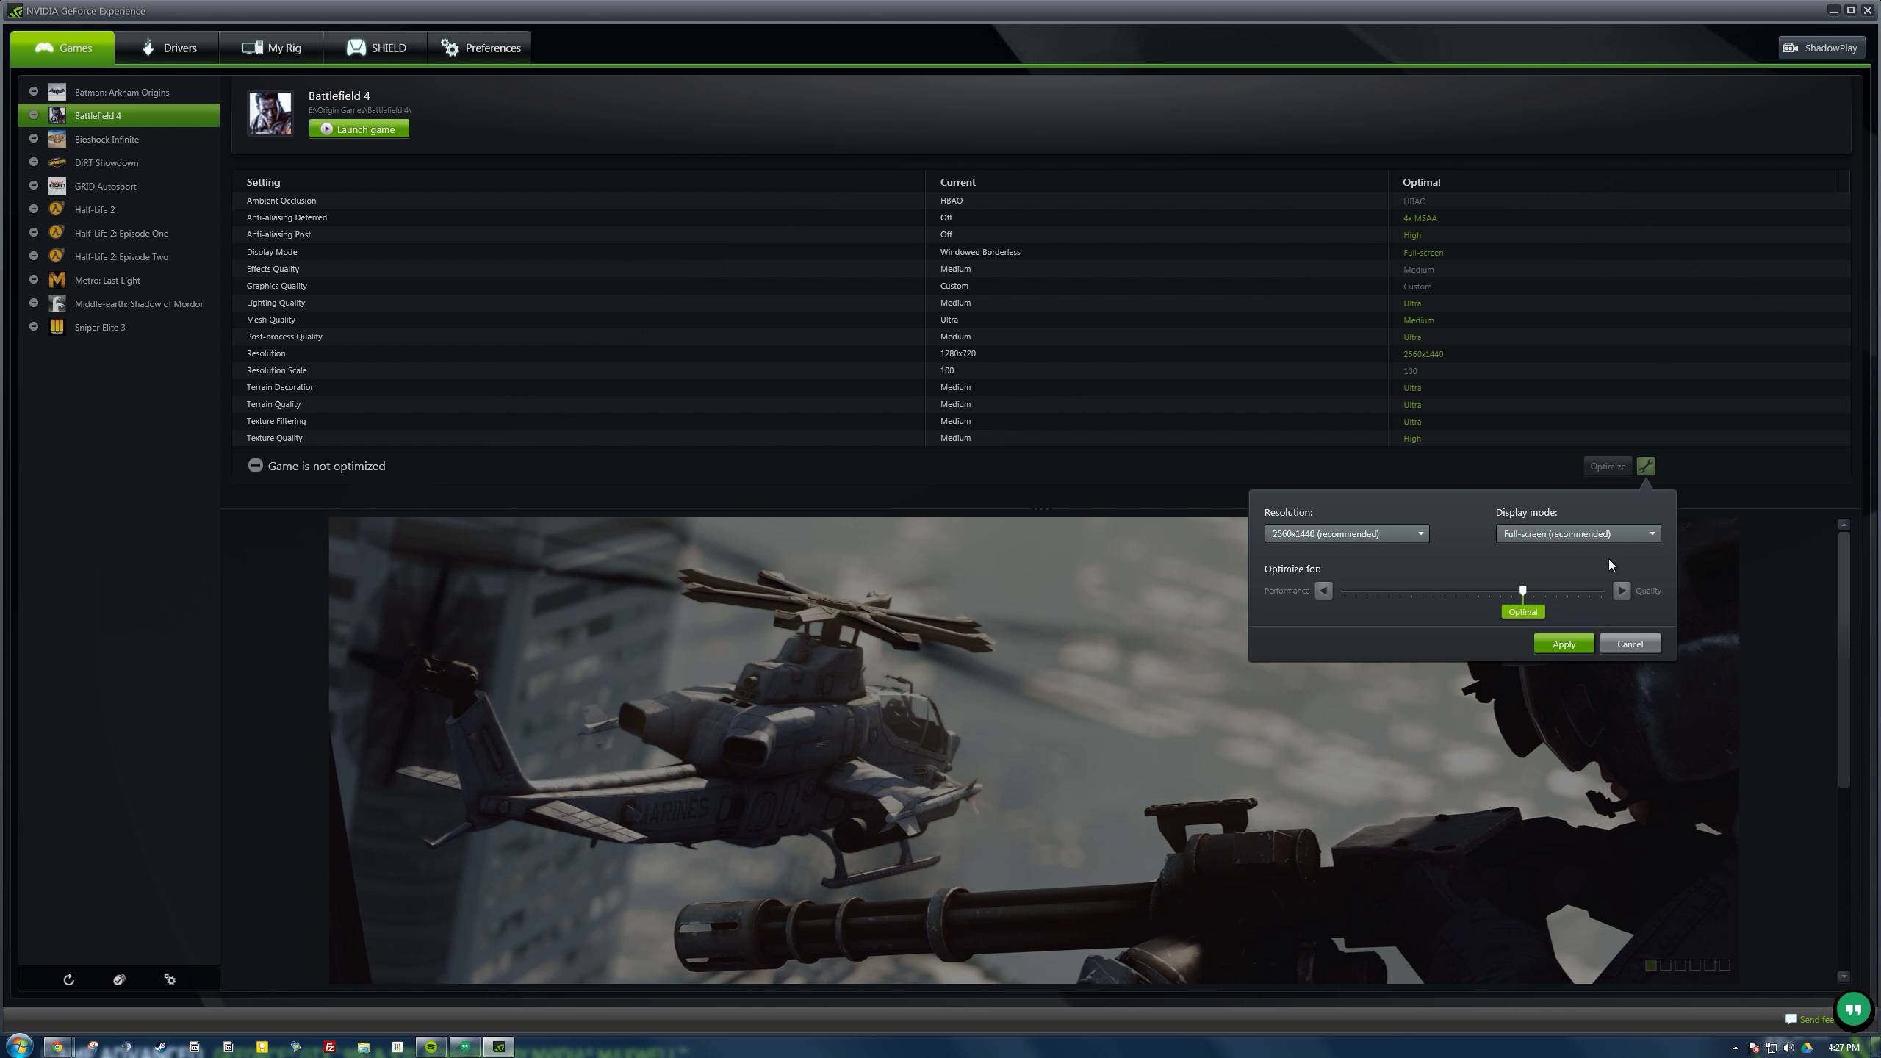
{"action": "left_click_drag", "start_coordinate": [1522, 591], "coordinate": [1314, 593]}
{"action": "key", "text": "Return"}
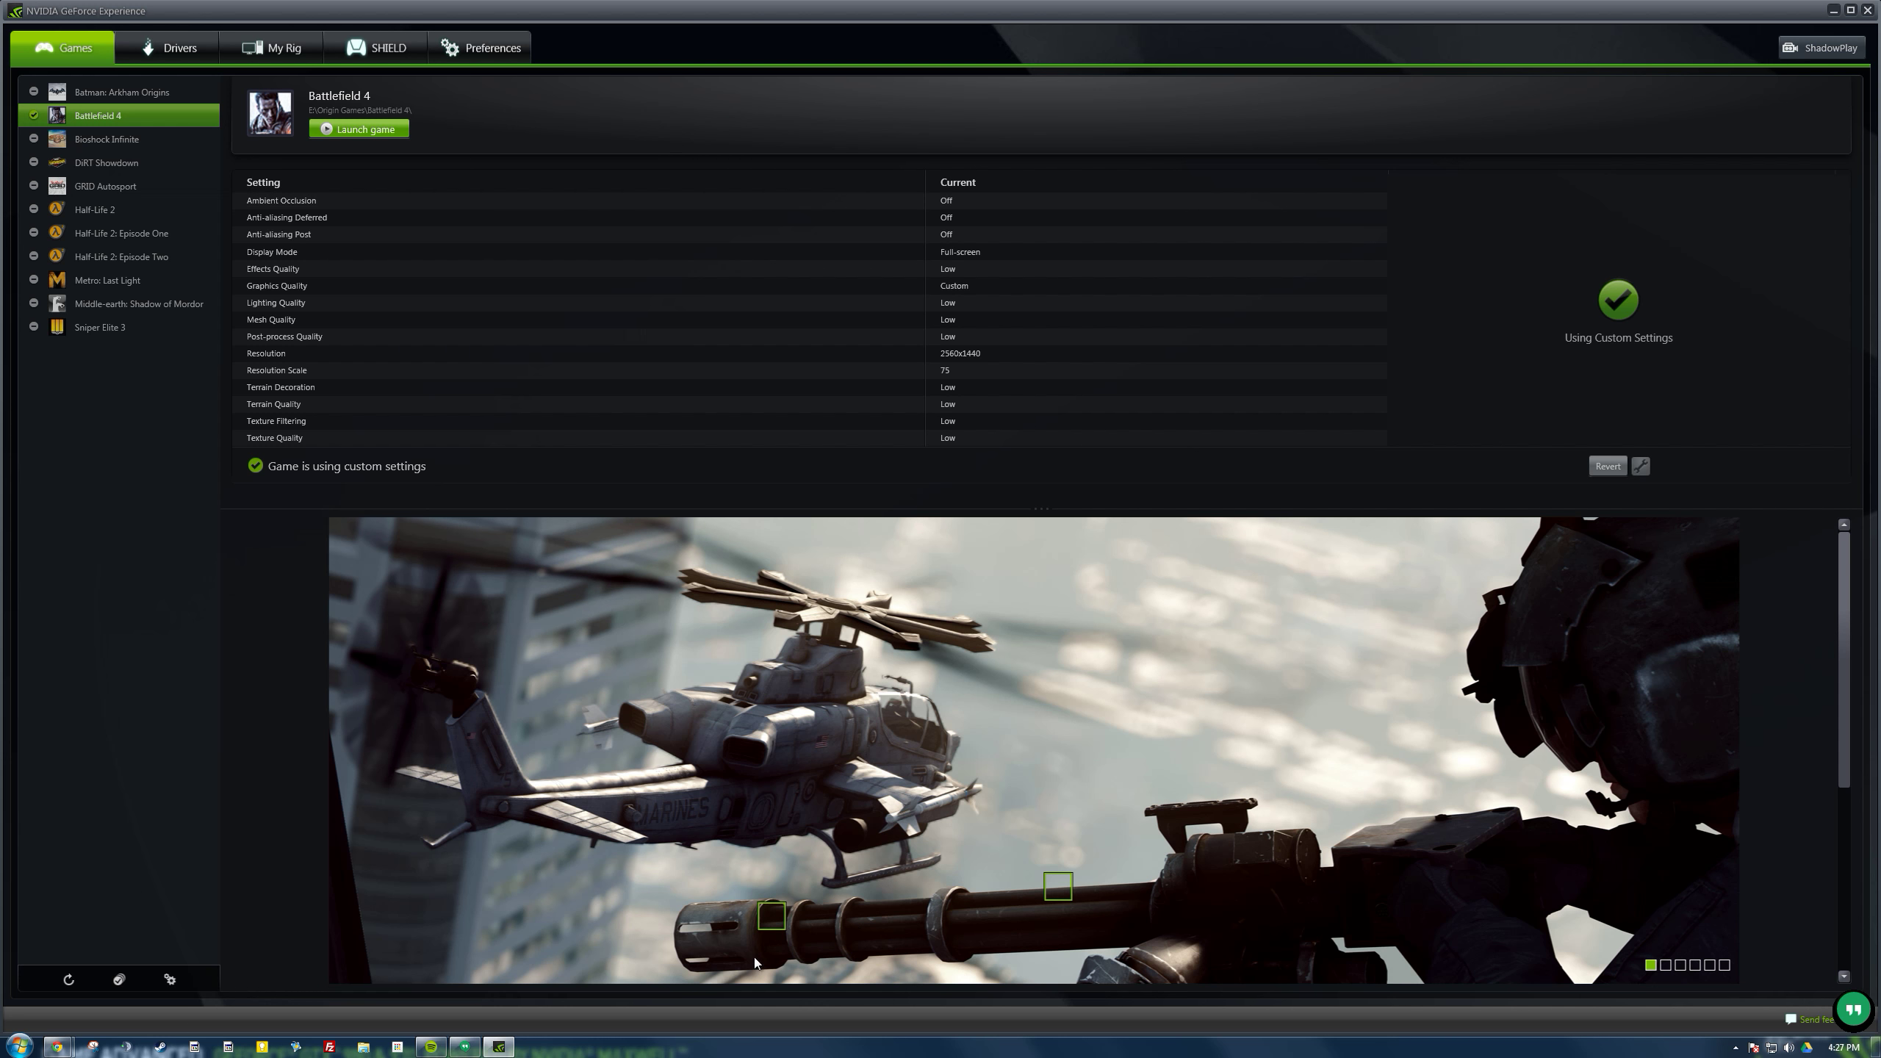
{"action": "left_click", "coordinate": [1604, 467]}
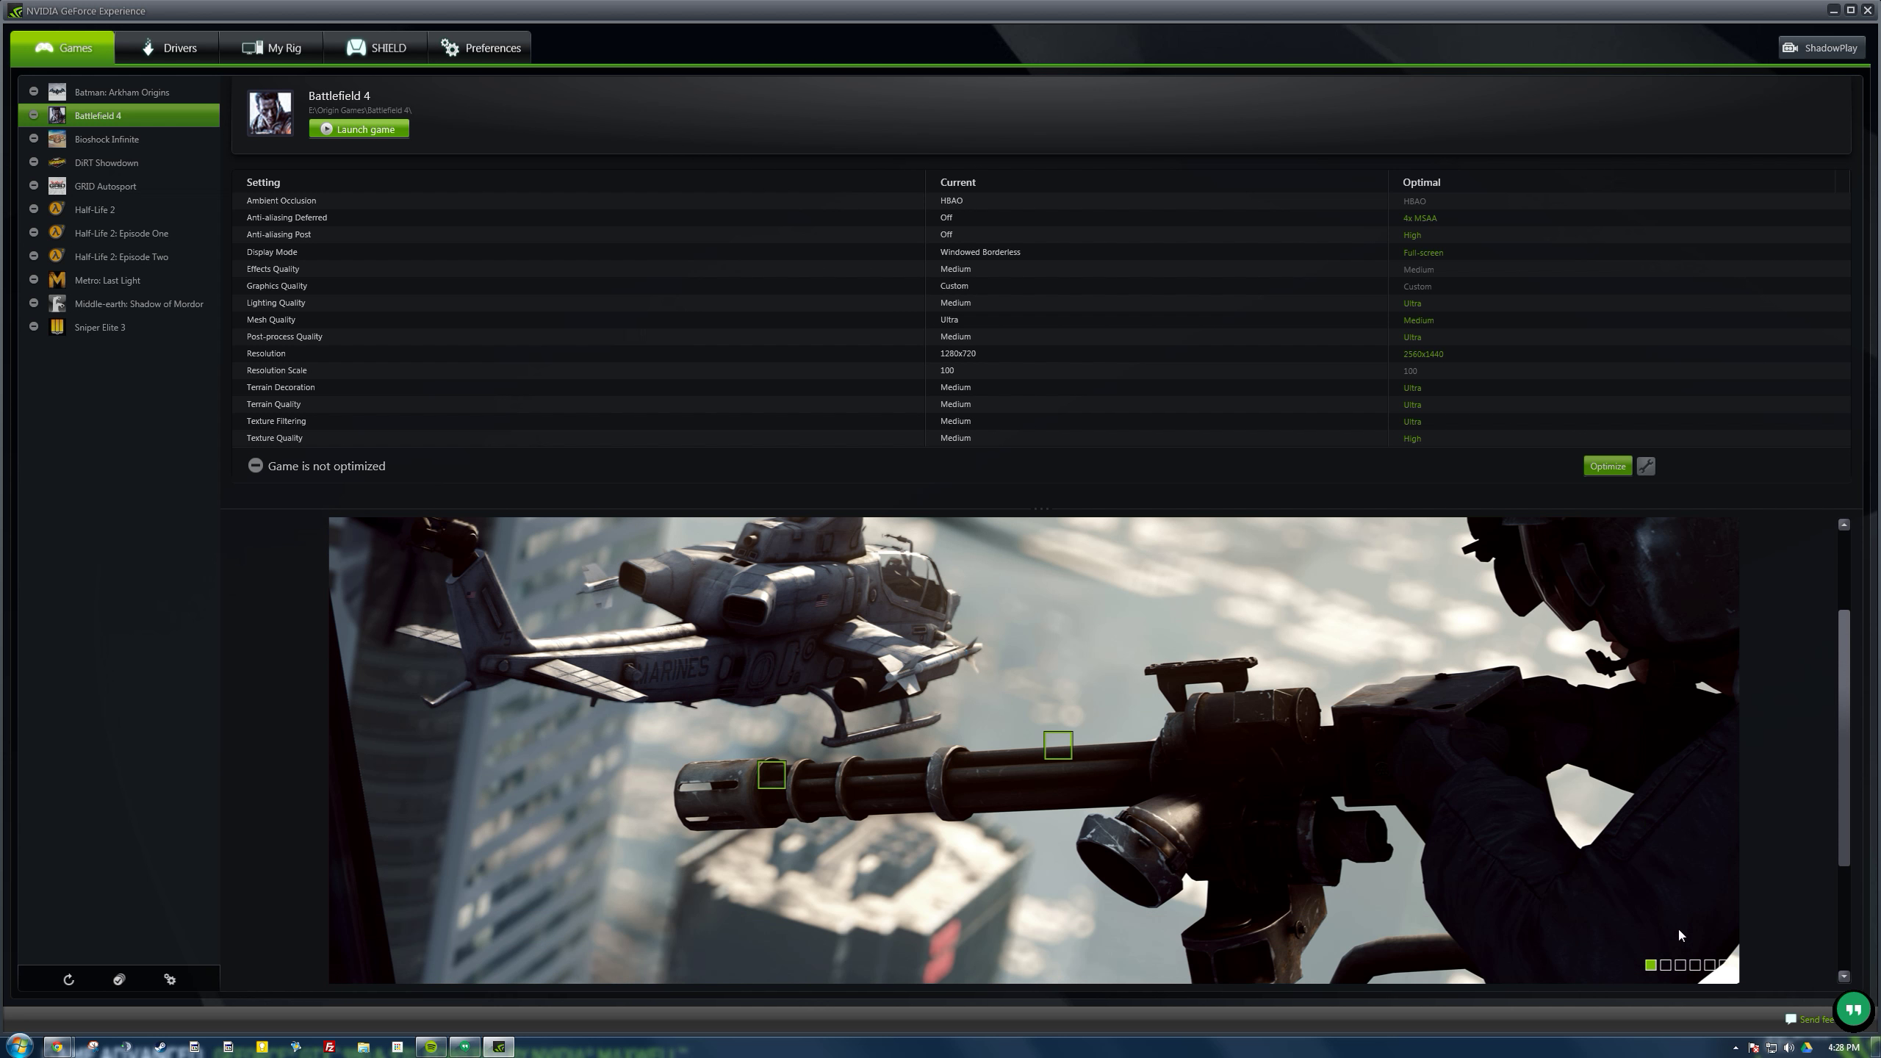
Step: Page Battlefield 4's screenshots to the explosion scene, resizing the splitter to show every settings row
{"action": "left_click", "coordinate": [1666, 966]}
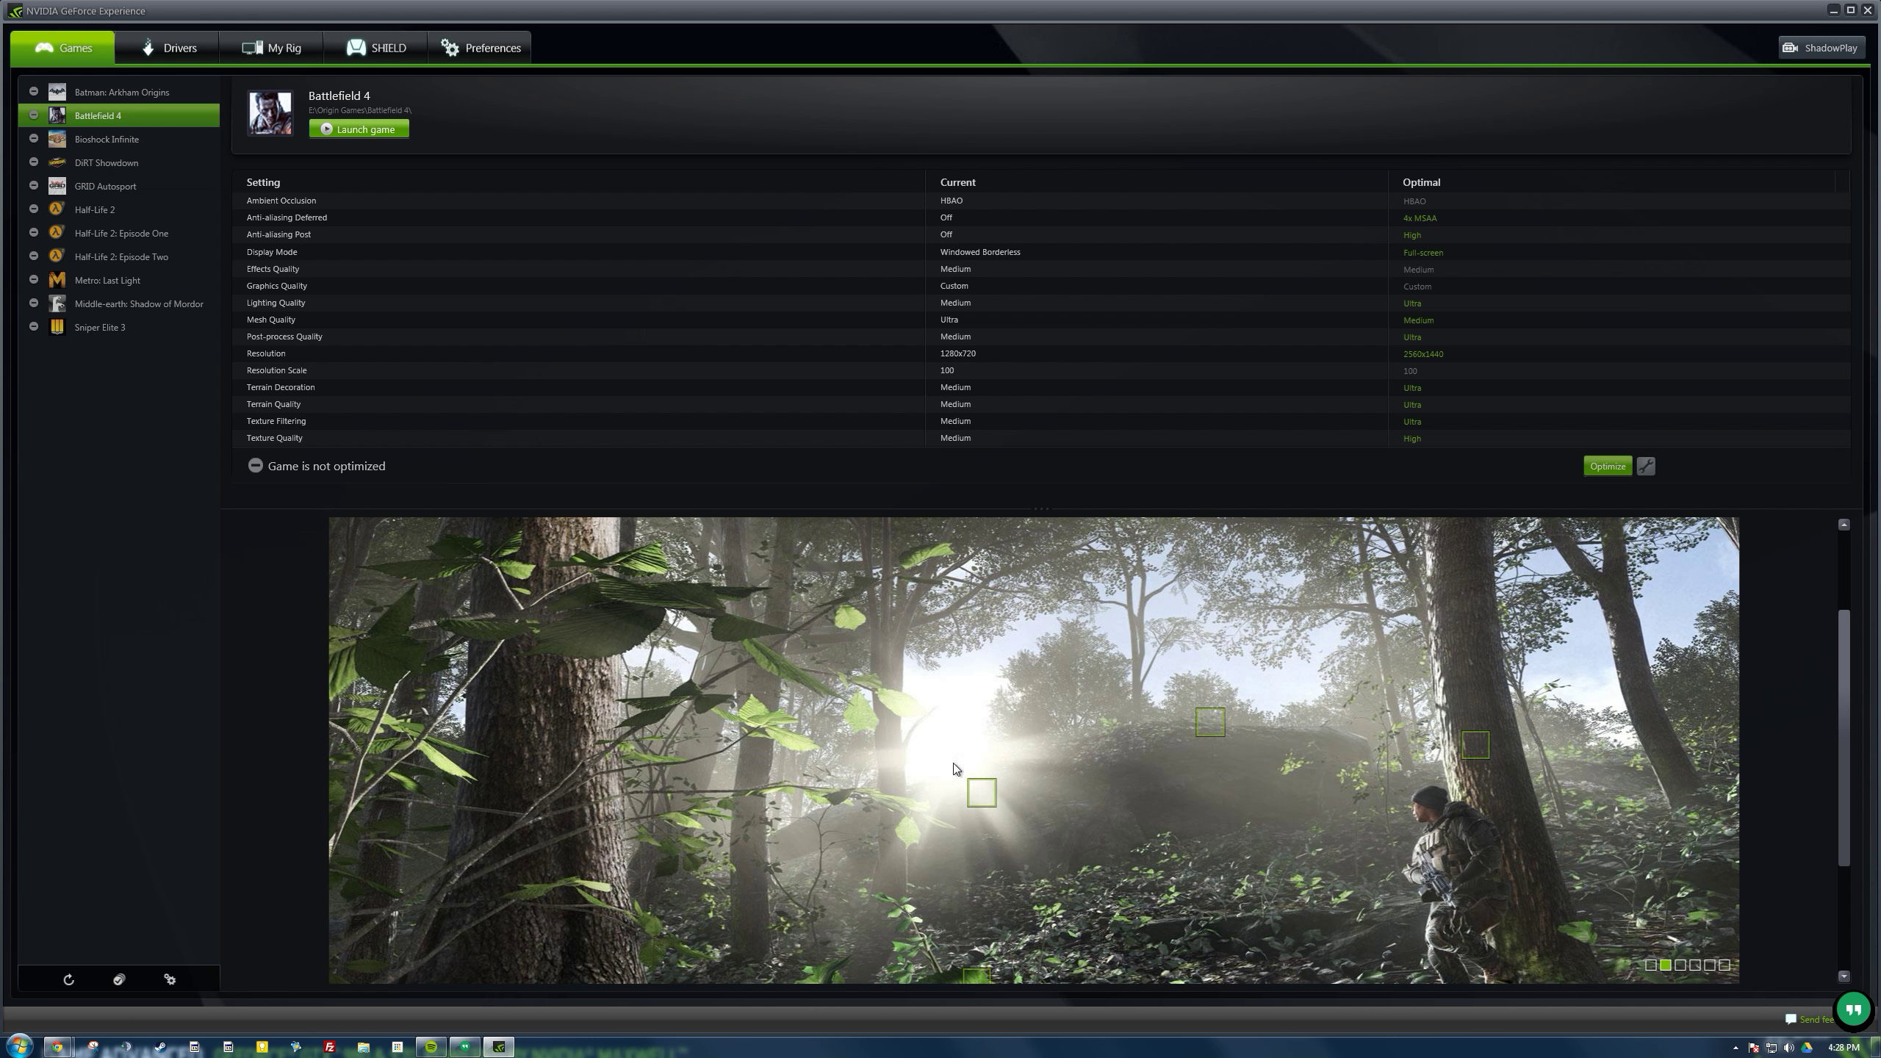
{"action": "scroll", "coordinate": [1496, 858], "scroll_direction": "down", "scroll_amount": 2}
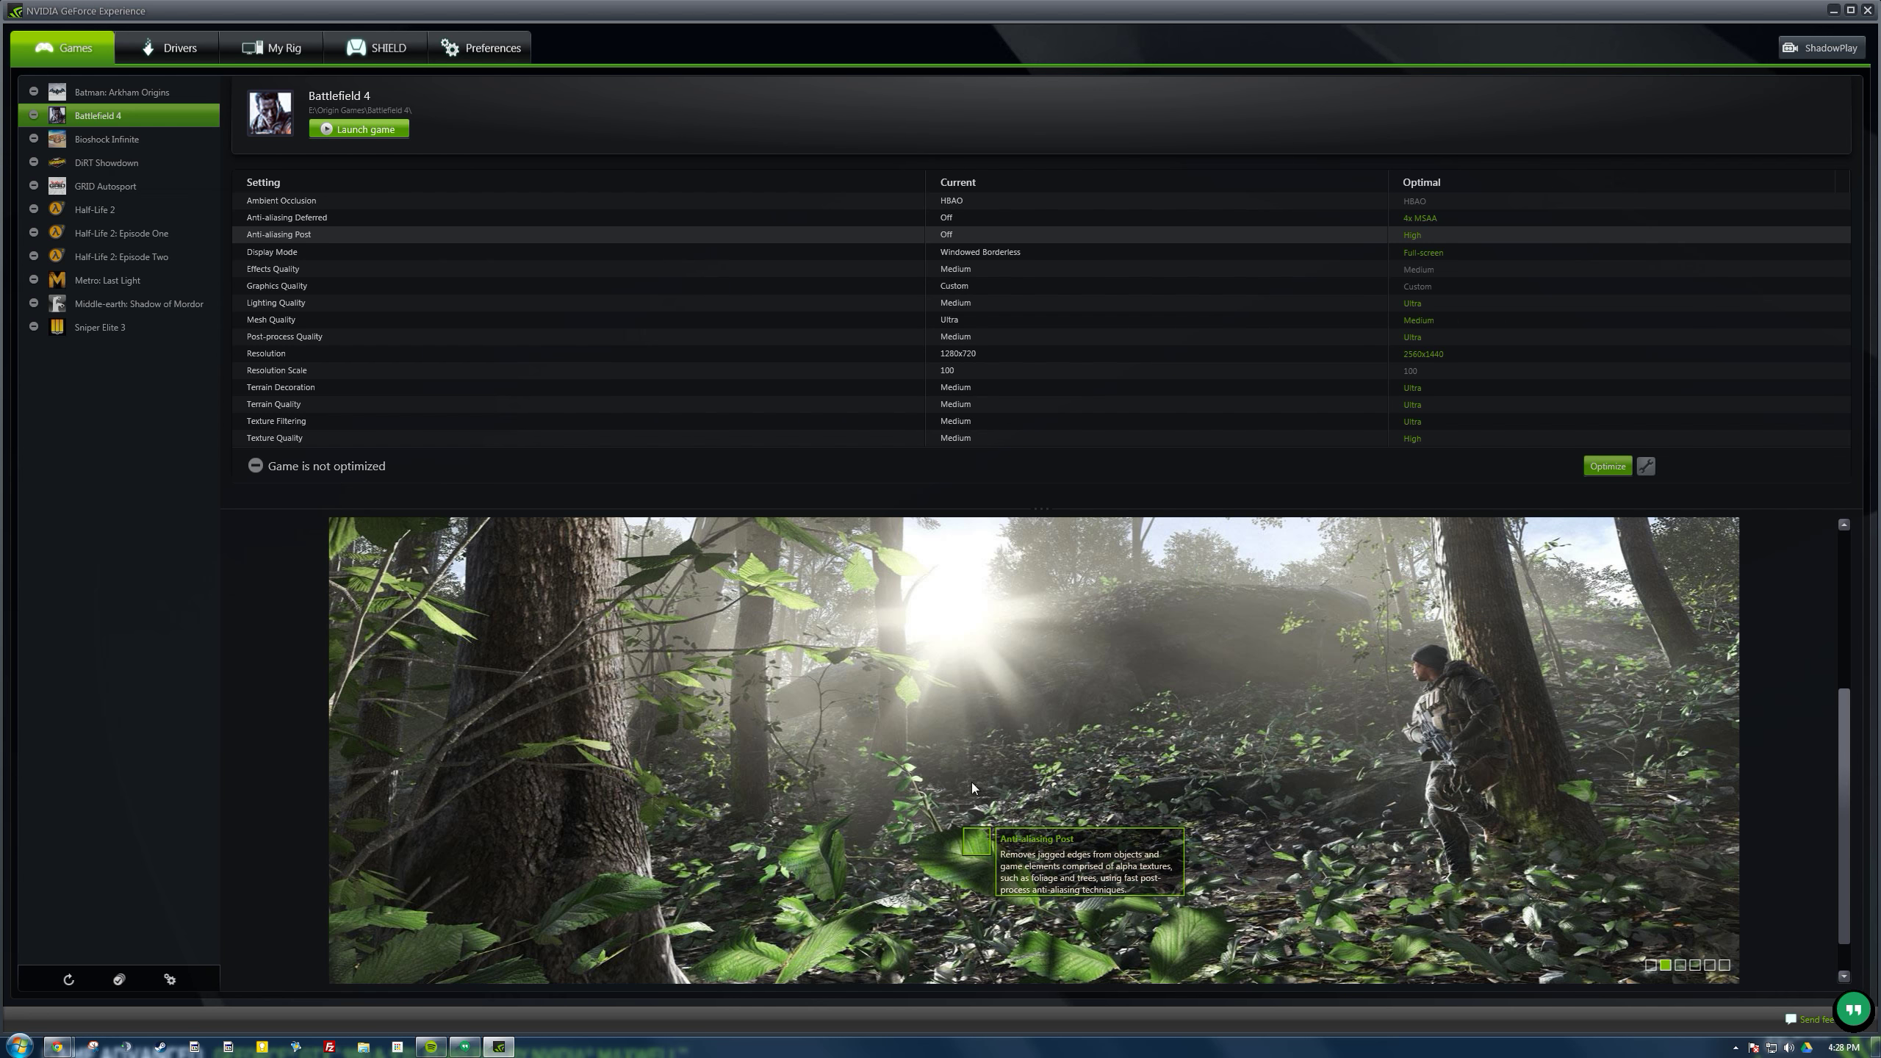
{"action": "left_click", "coordinate": [1681, 965]}
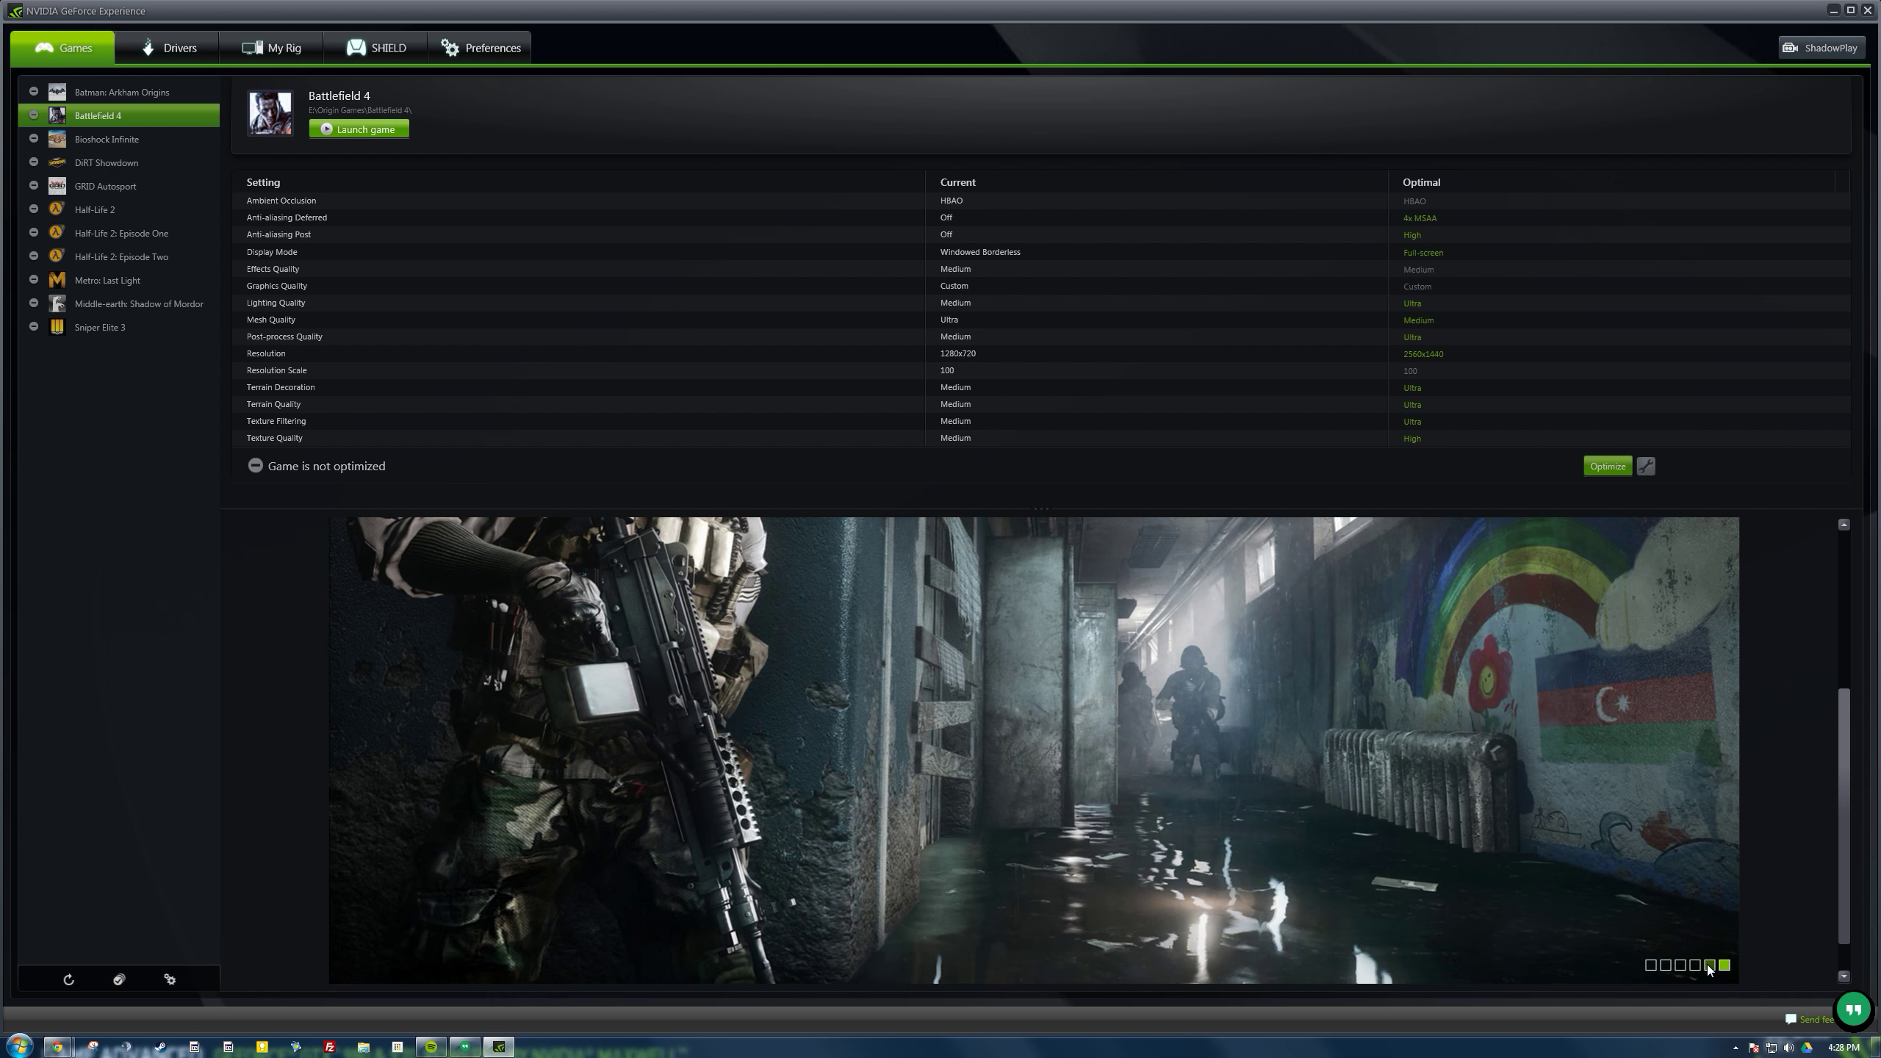
{"action": "left_click", "coordinate": [1694, 965]}
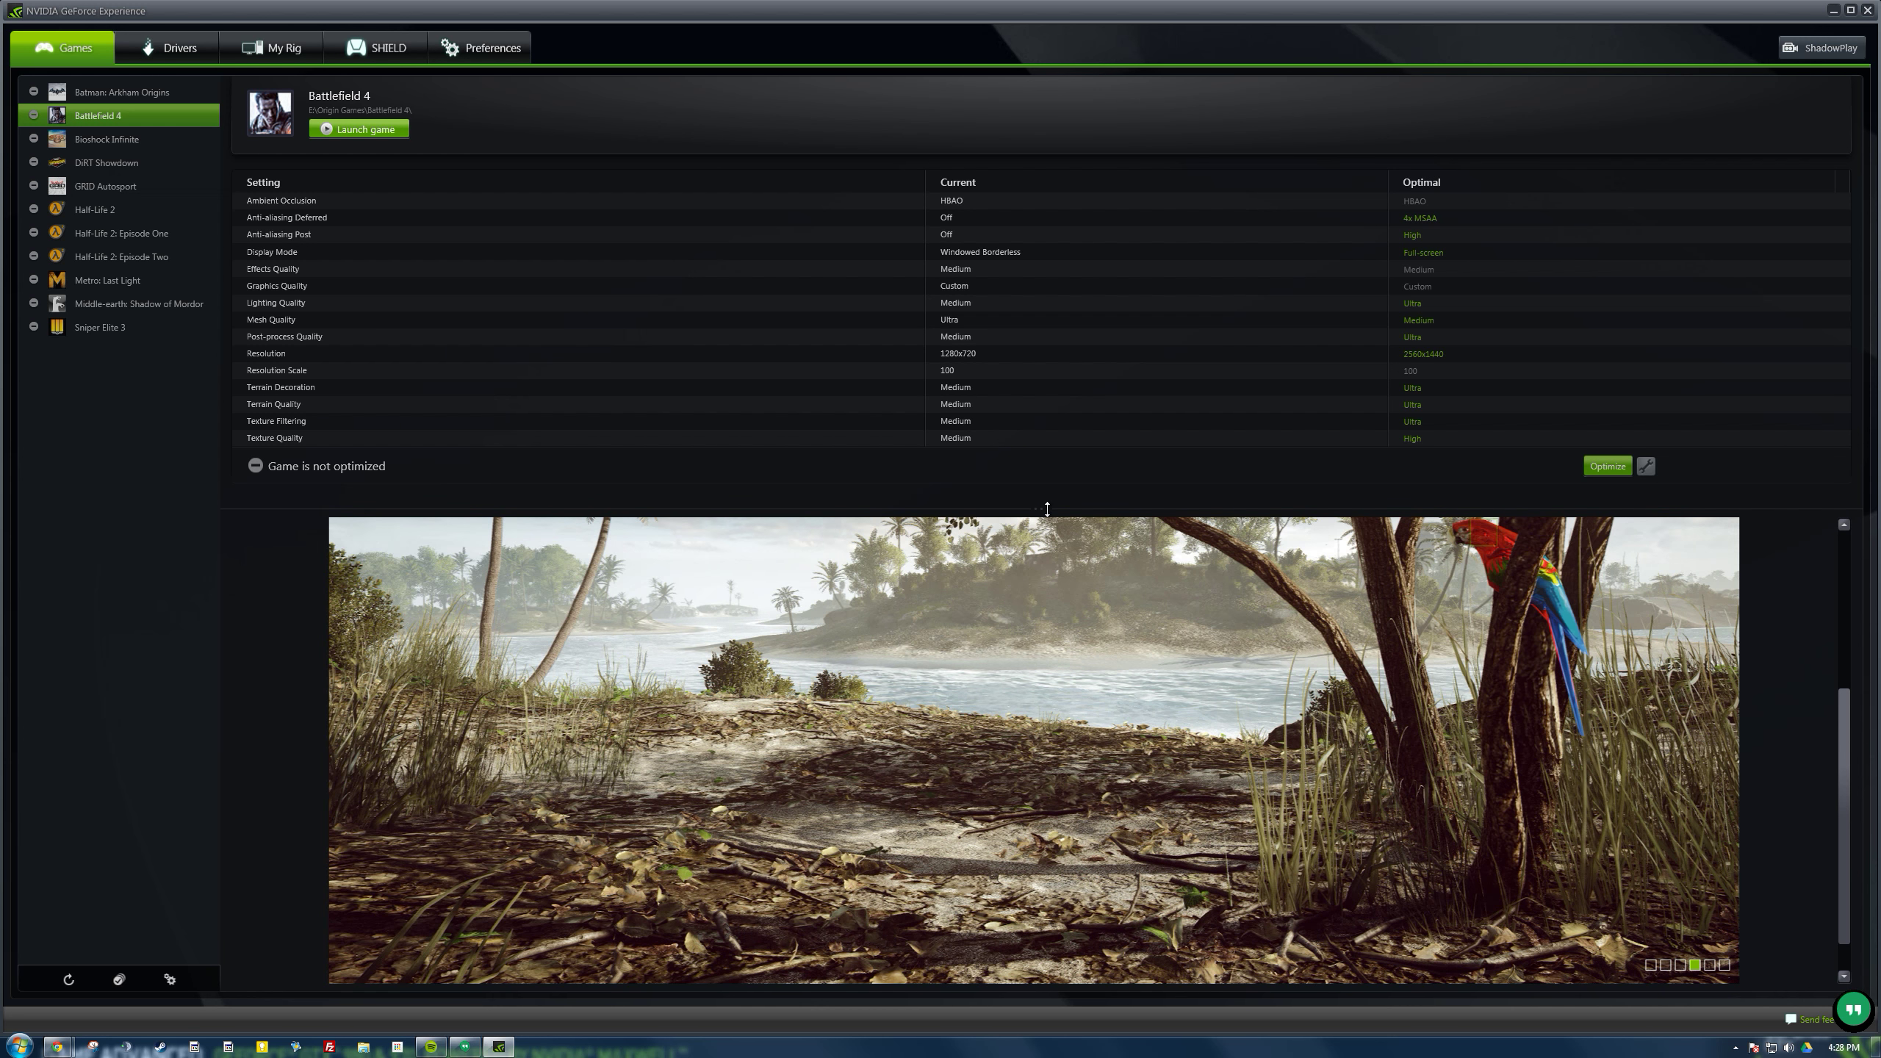
{"action": "left_click_drag", "start_coordinate": [1043, 510], "coordinate": [1042, 328]}
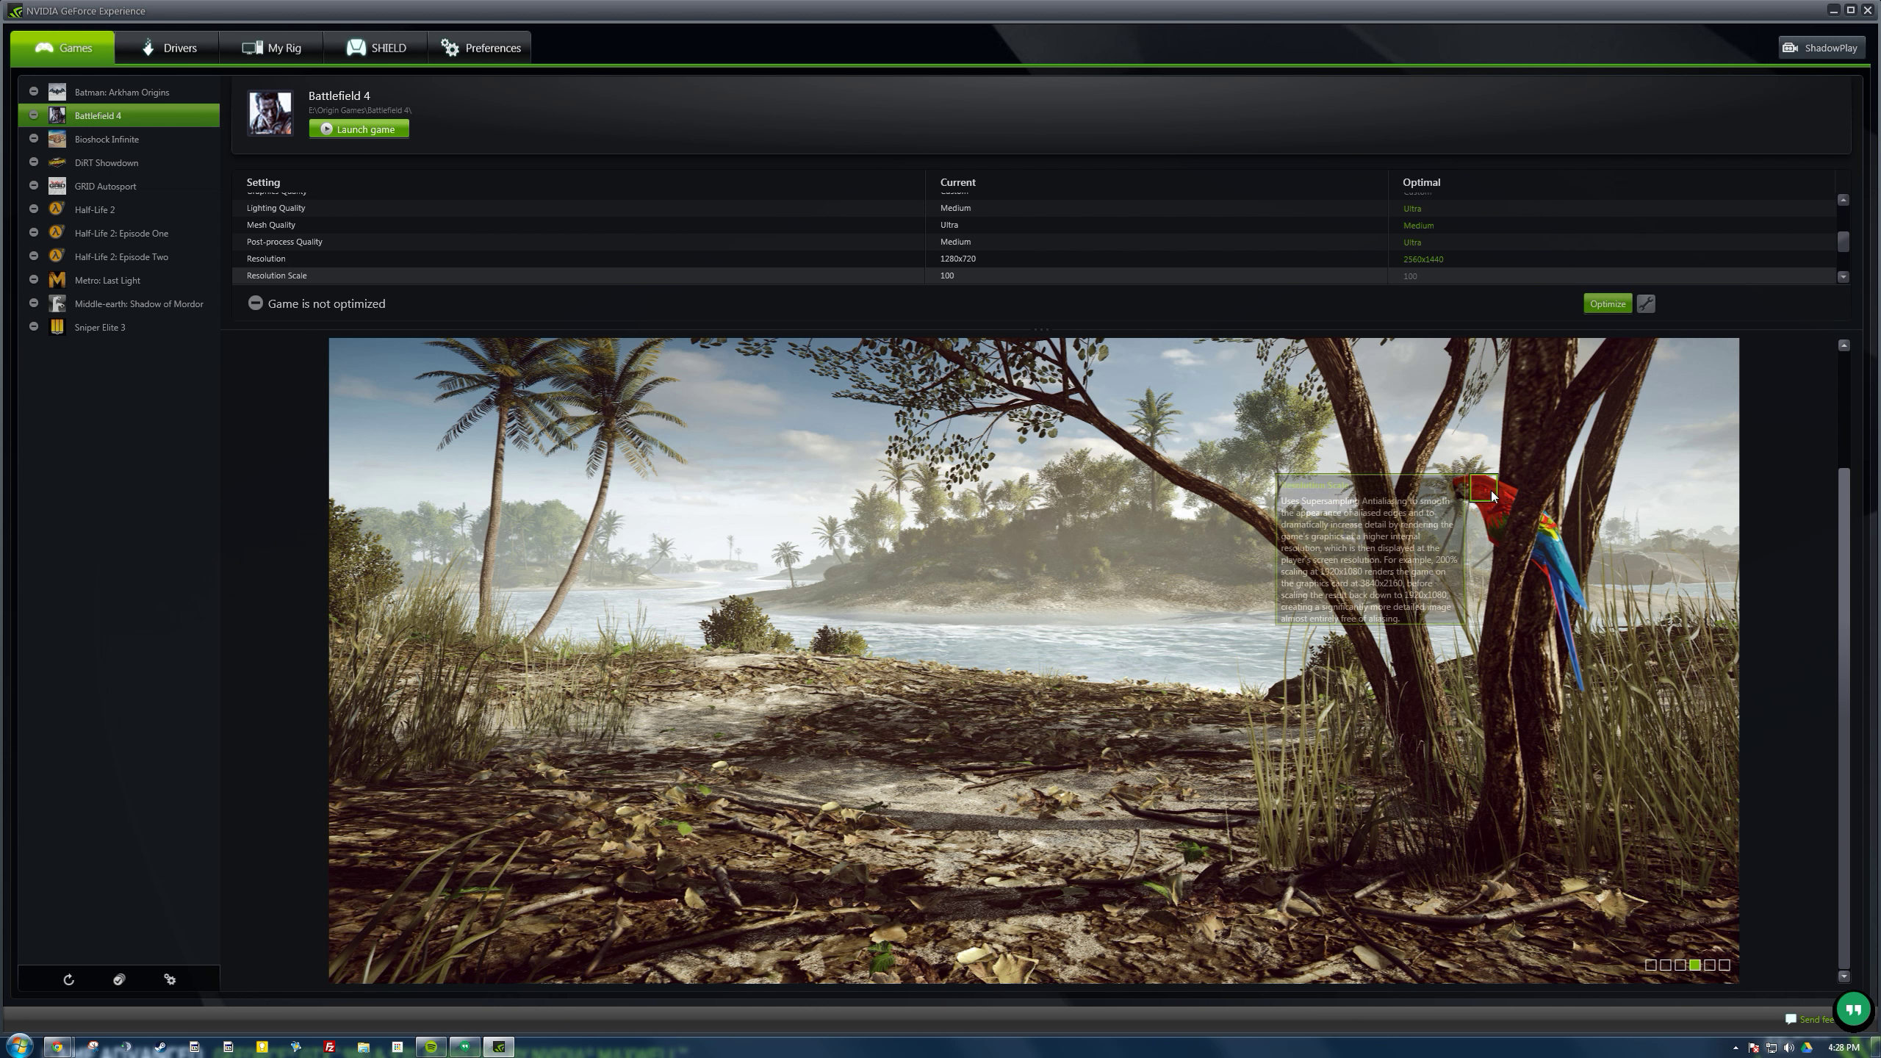
{"action": "mouse_move", "coordinate": [1485, 490]}
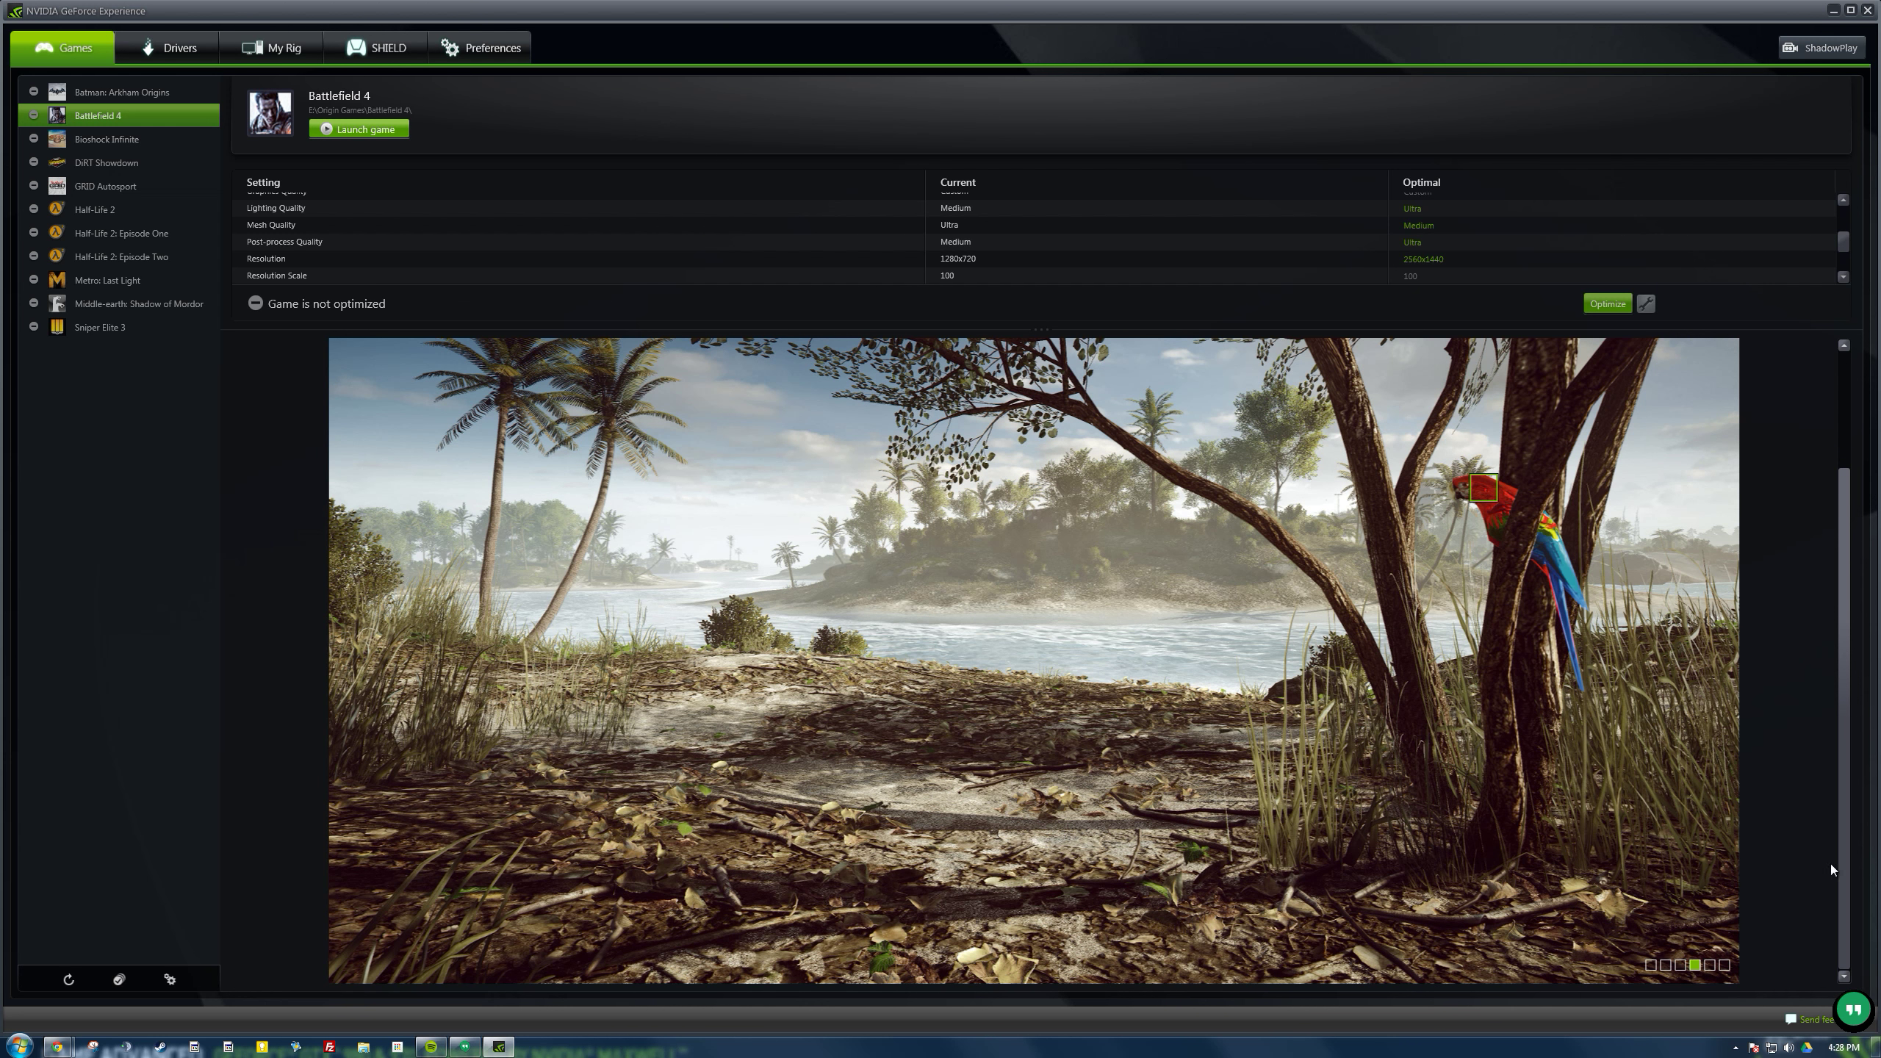
{"action": "left_click", "coordinate": [1680, 966]}
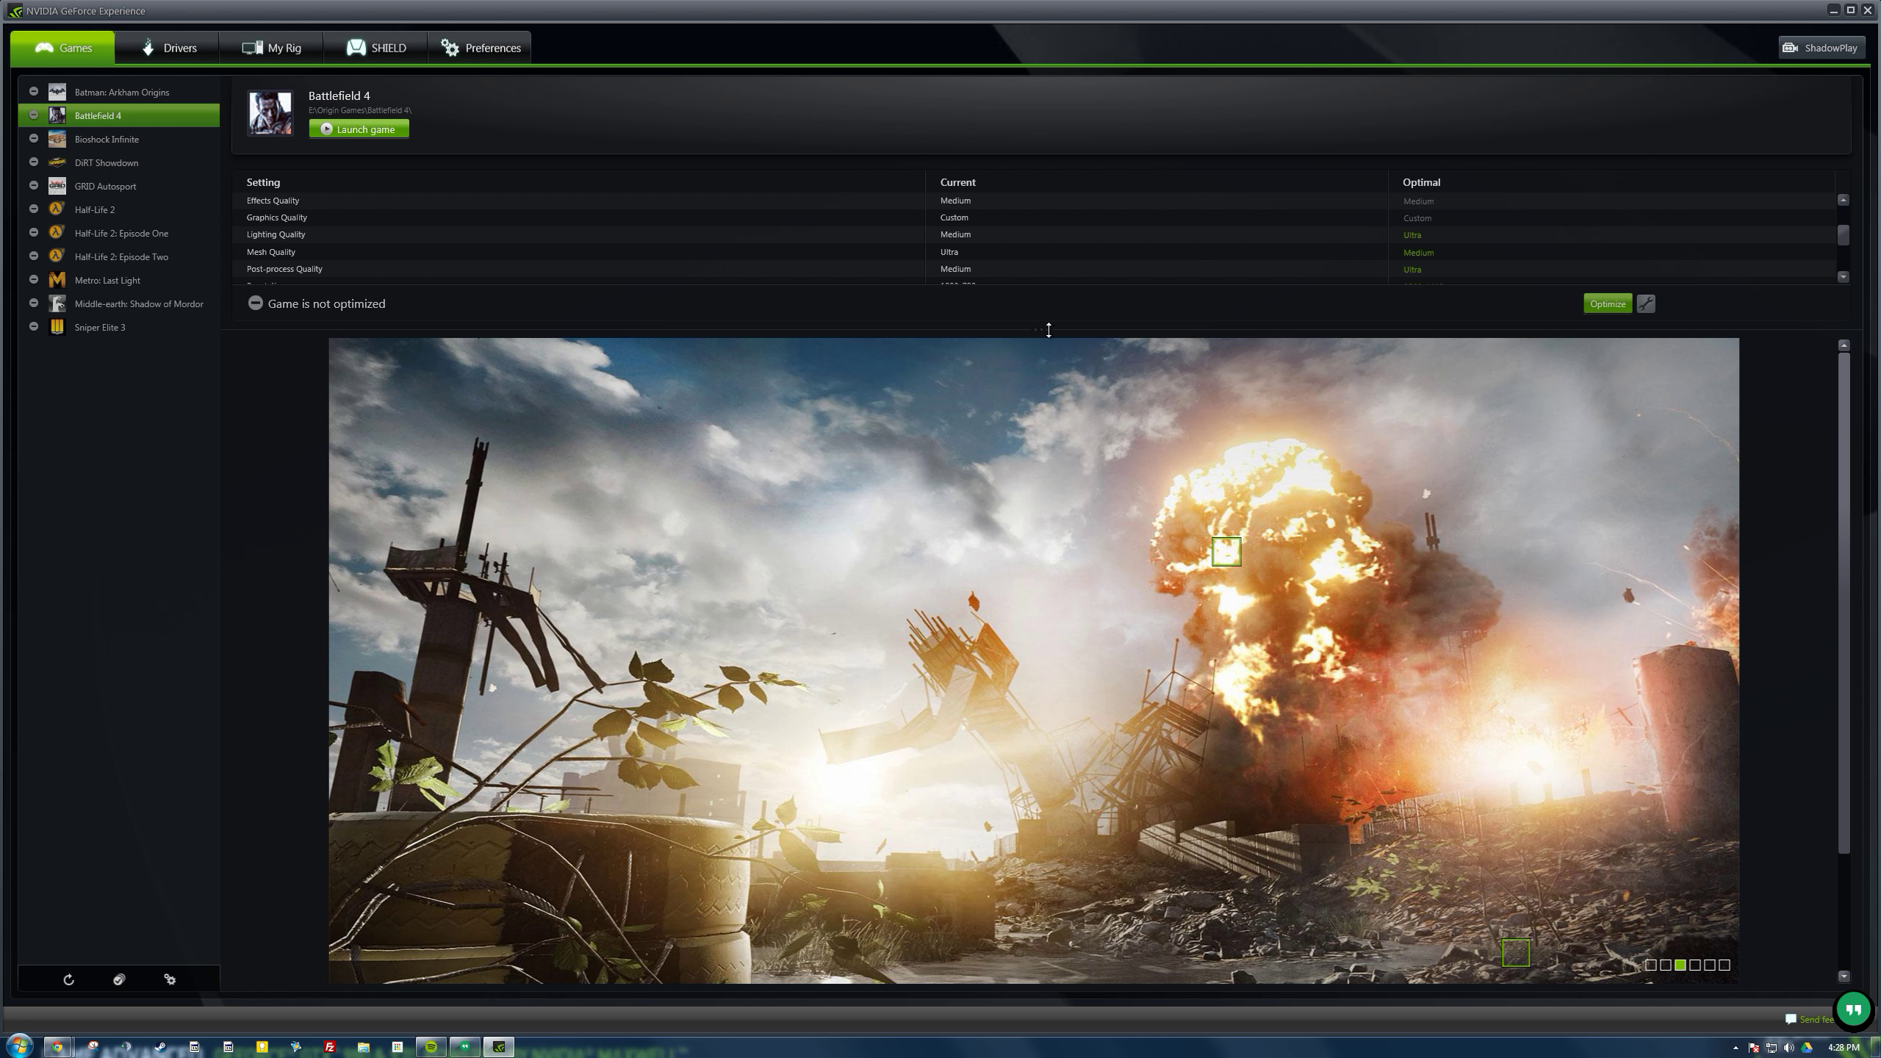
{"action": "mouse_move", "coordinate": [1040, 330]}
{"action": "left_mouse_down"}
{"action": "mouse_move", "coordinate": [1029, 609]}
{"action": "mouse_move", "coordinate": [1029, 519]}
{"action": "left_mouse_up"}
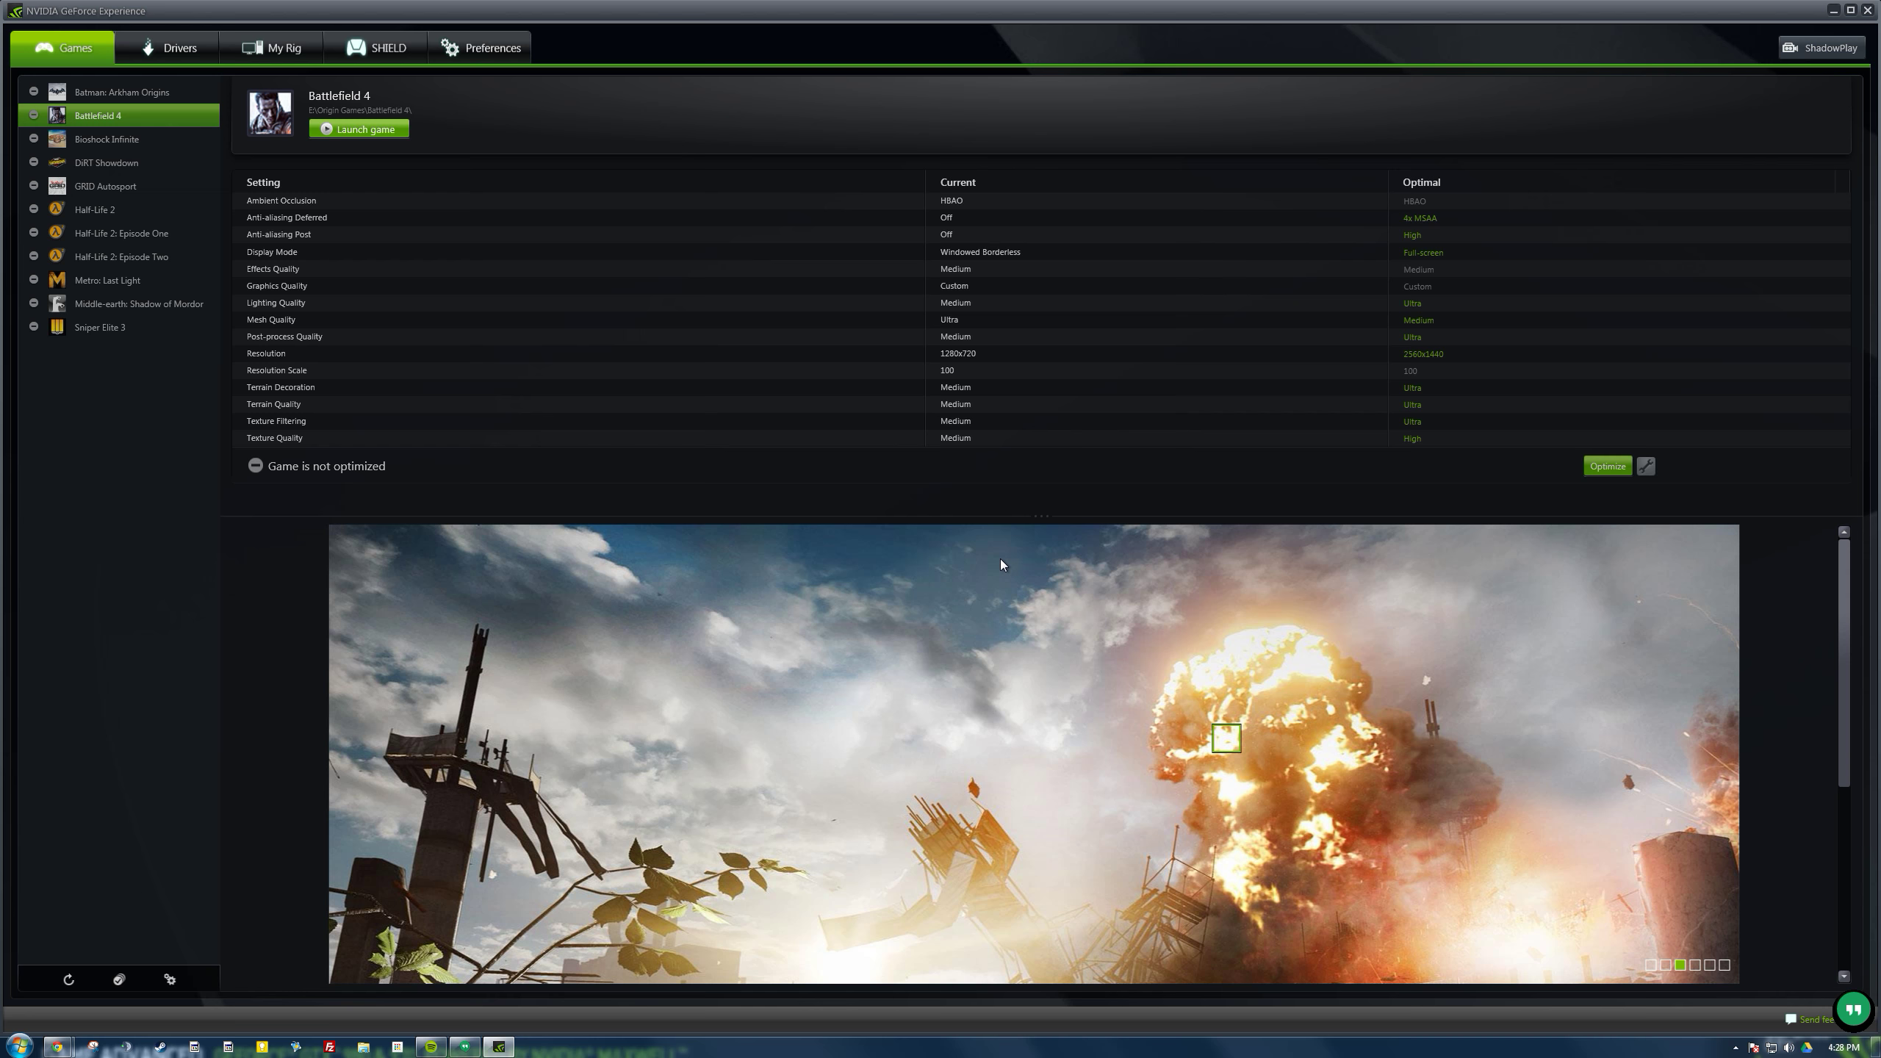
Step: Open the Drivers page confirming installed driver 344.16 is up to date
{"action": "left_click", "coordinate": [175, 52]}
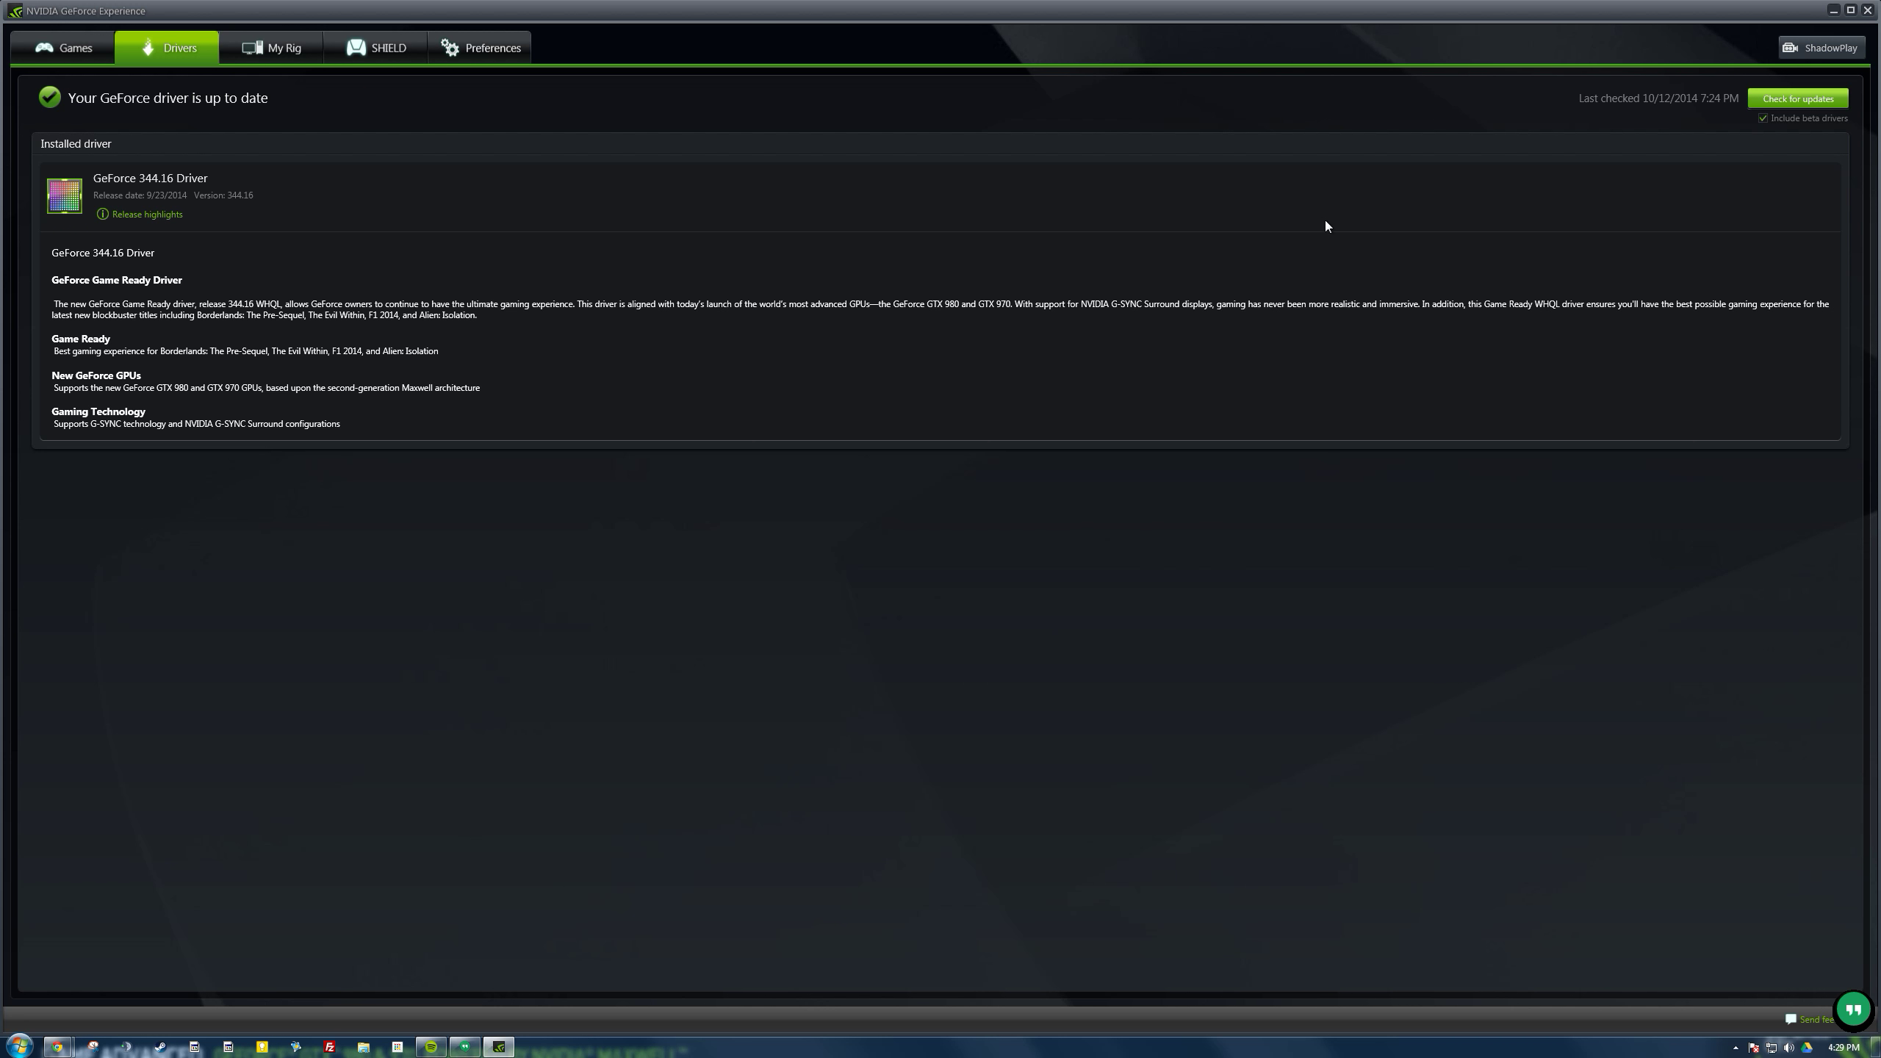
Step: View the My Rig system overview and its Game Optimization requirements
{"action": "left_click", "coordinate": [280, 50]}
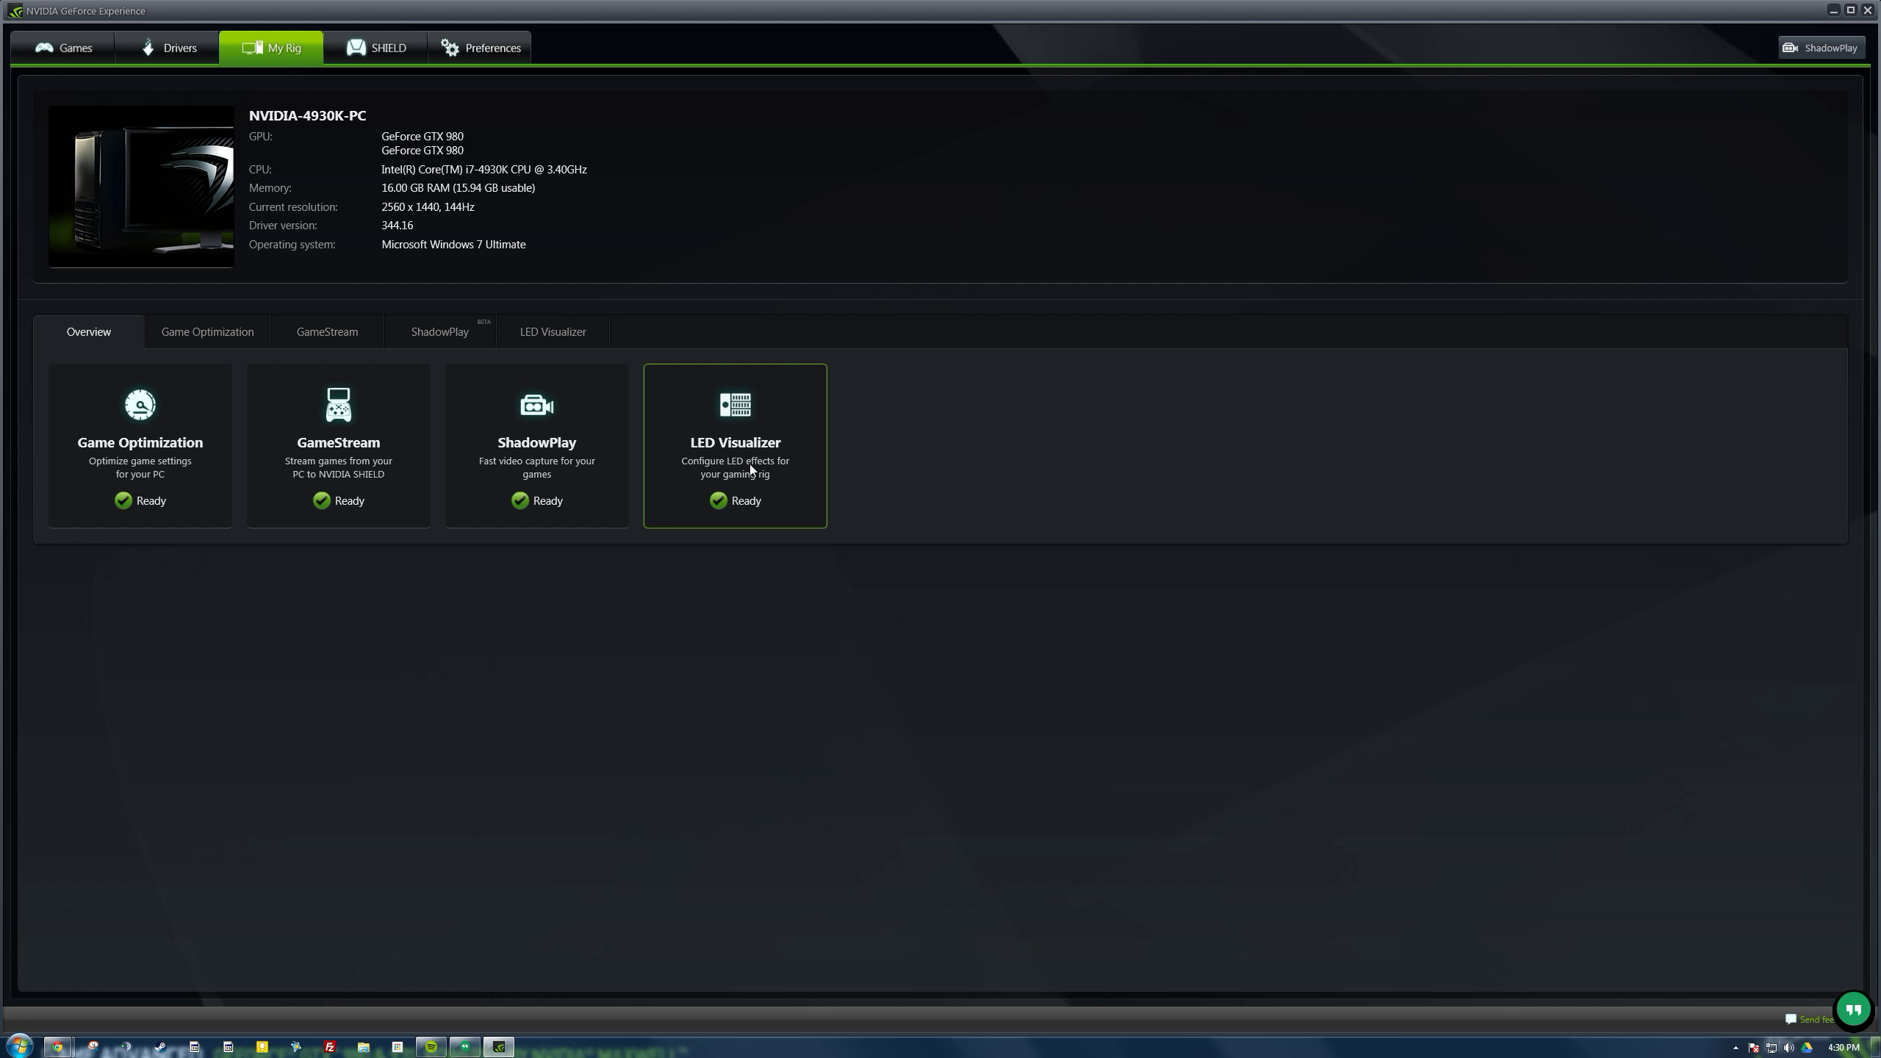
{"action": "left_click", "coordinate": [219, 337]}
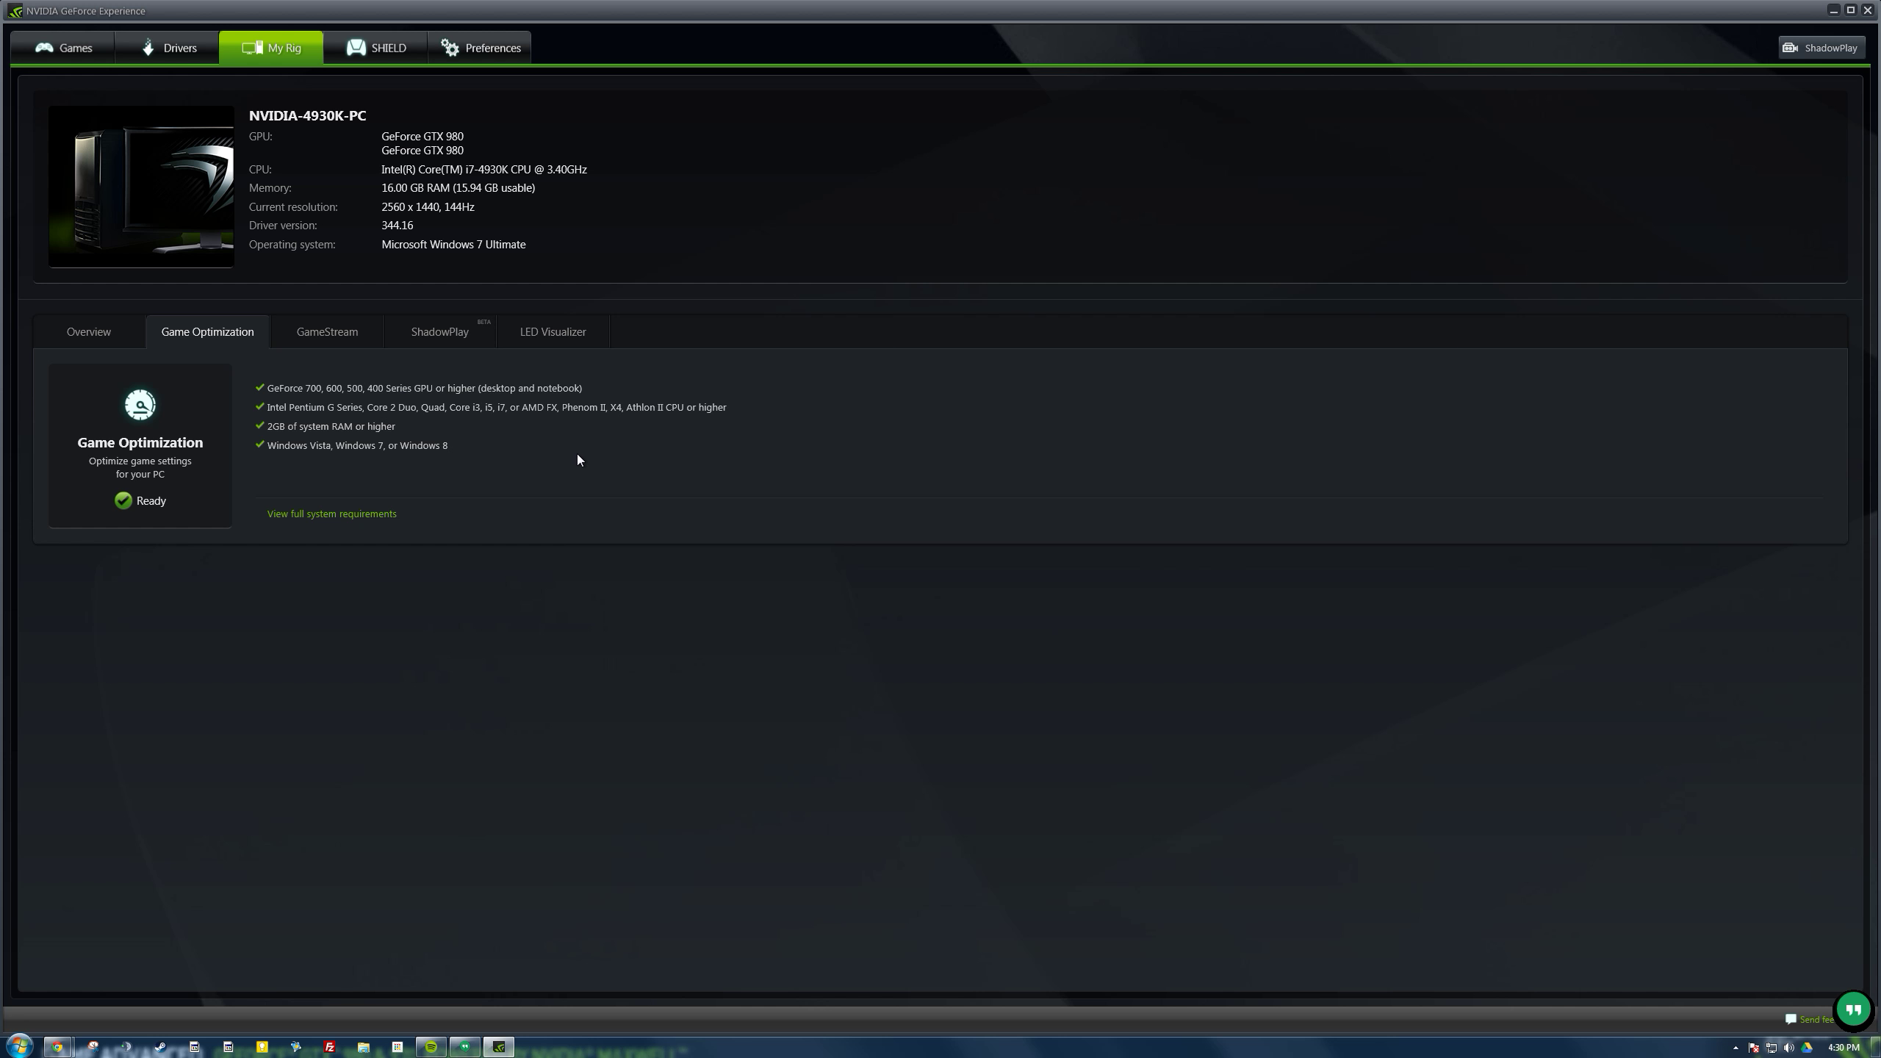
Step: Check the GameStream and ShadowPlay requirements, then open the LED Visualizer settings
{"action": "left_click", "coordinate": [338, 327]}
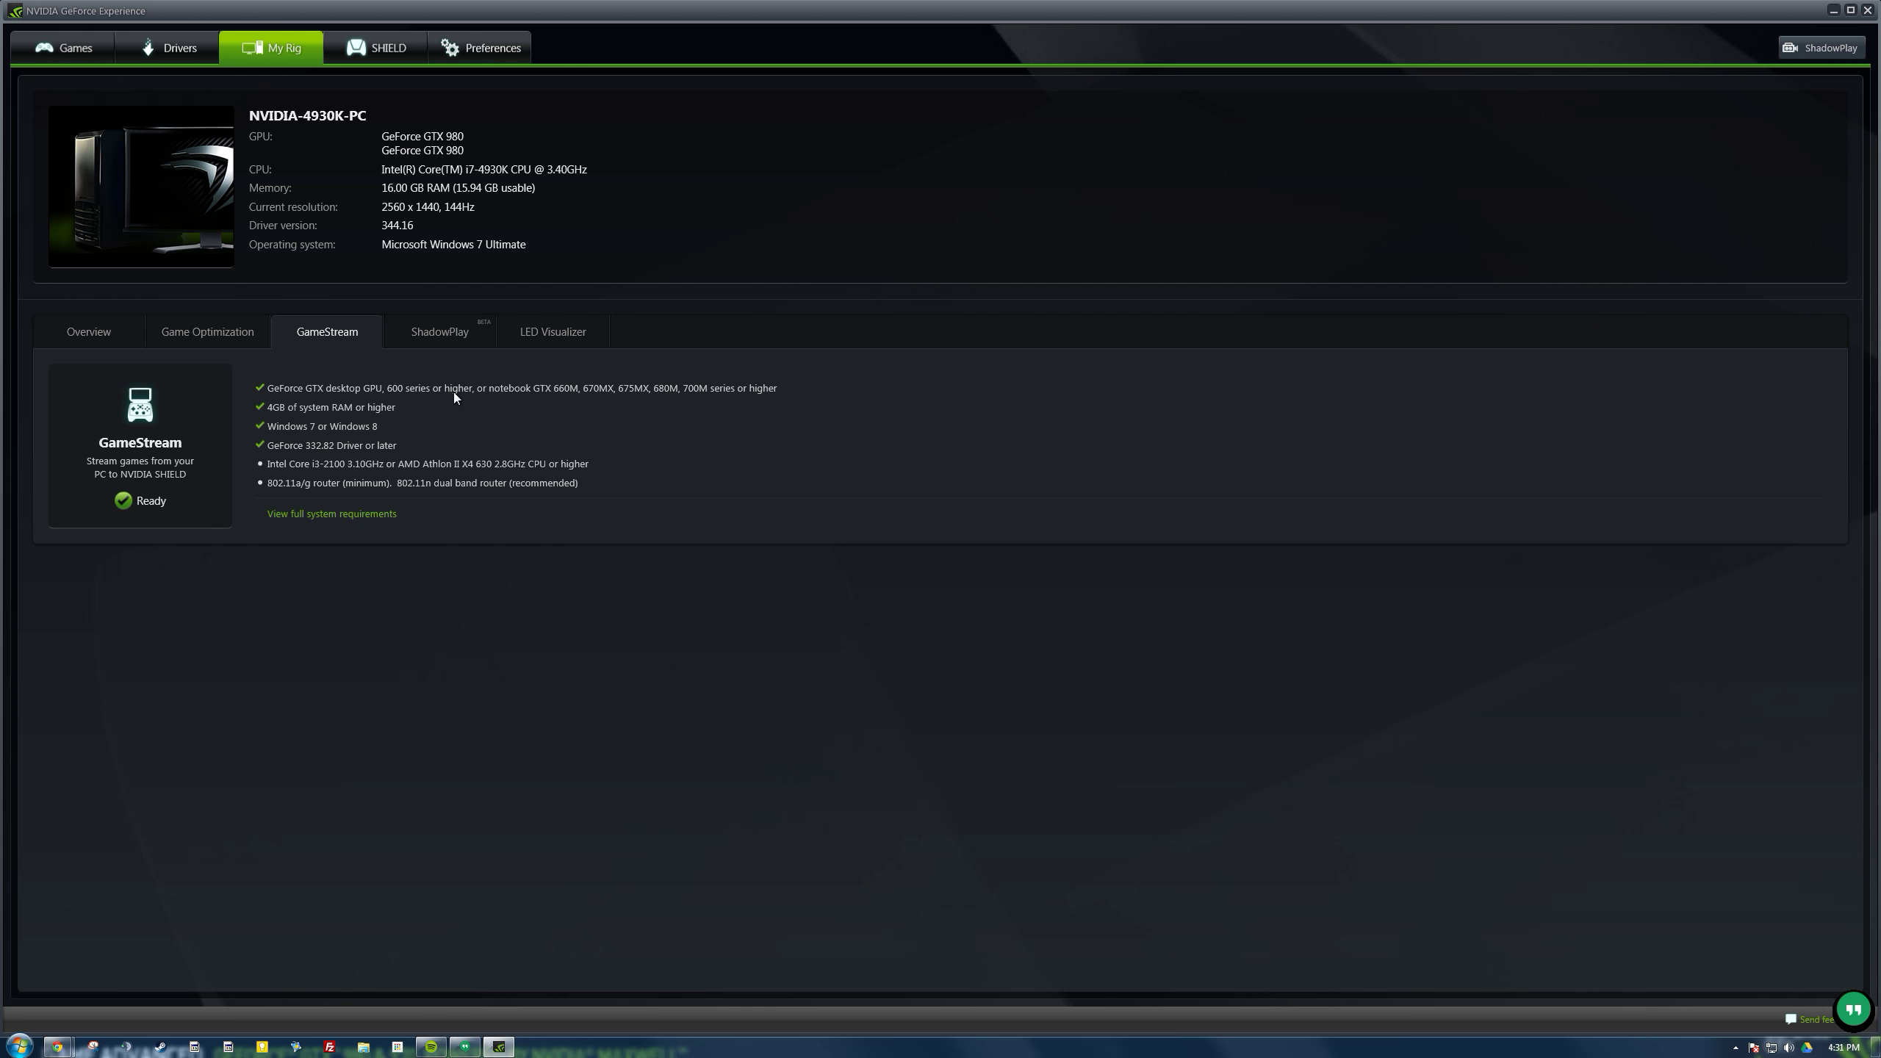
{"action": "left_click", "coordinate": [446, 335]}
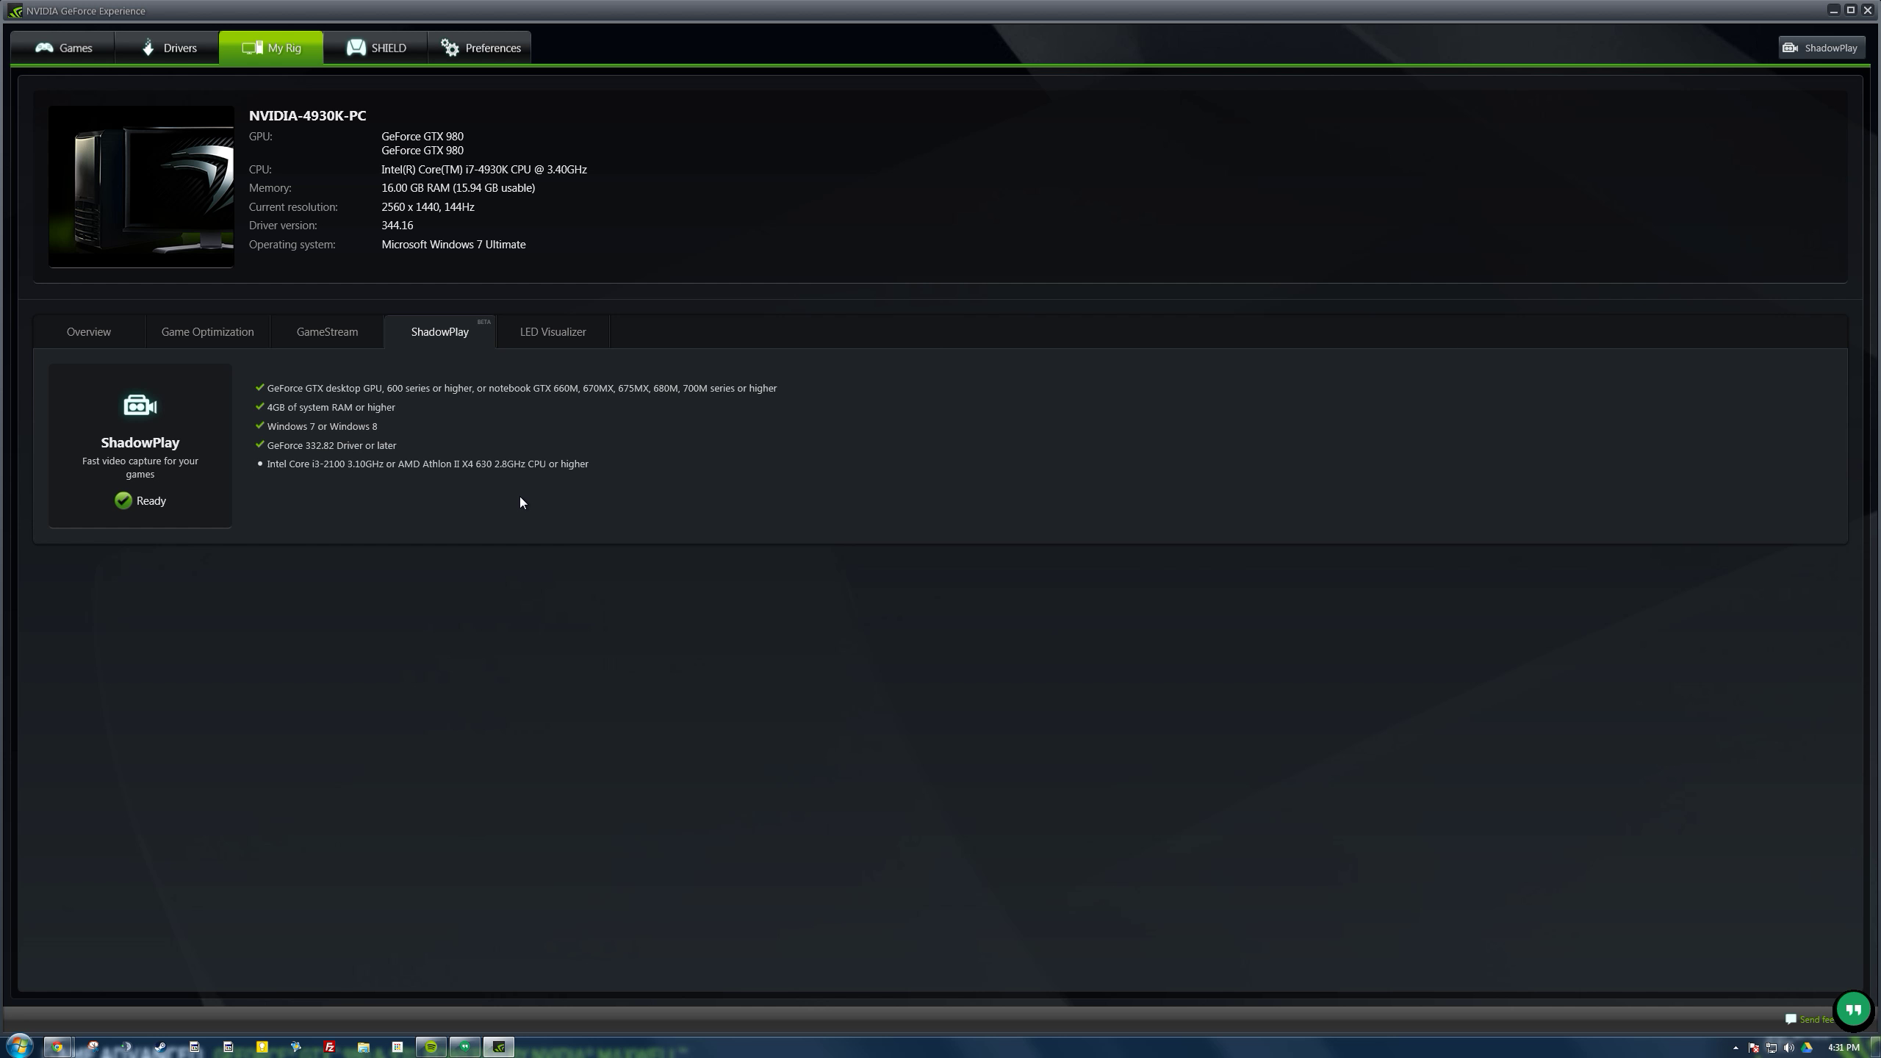
{"action": "left_click", "coordinate": [515, 335]}
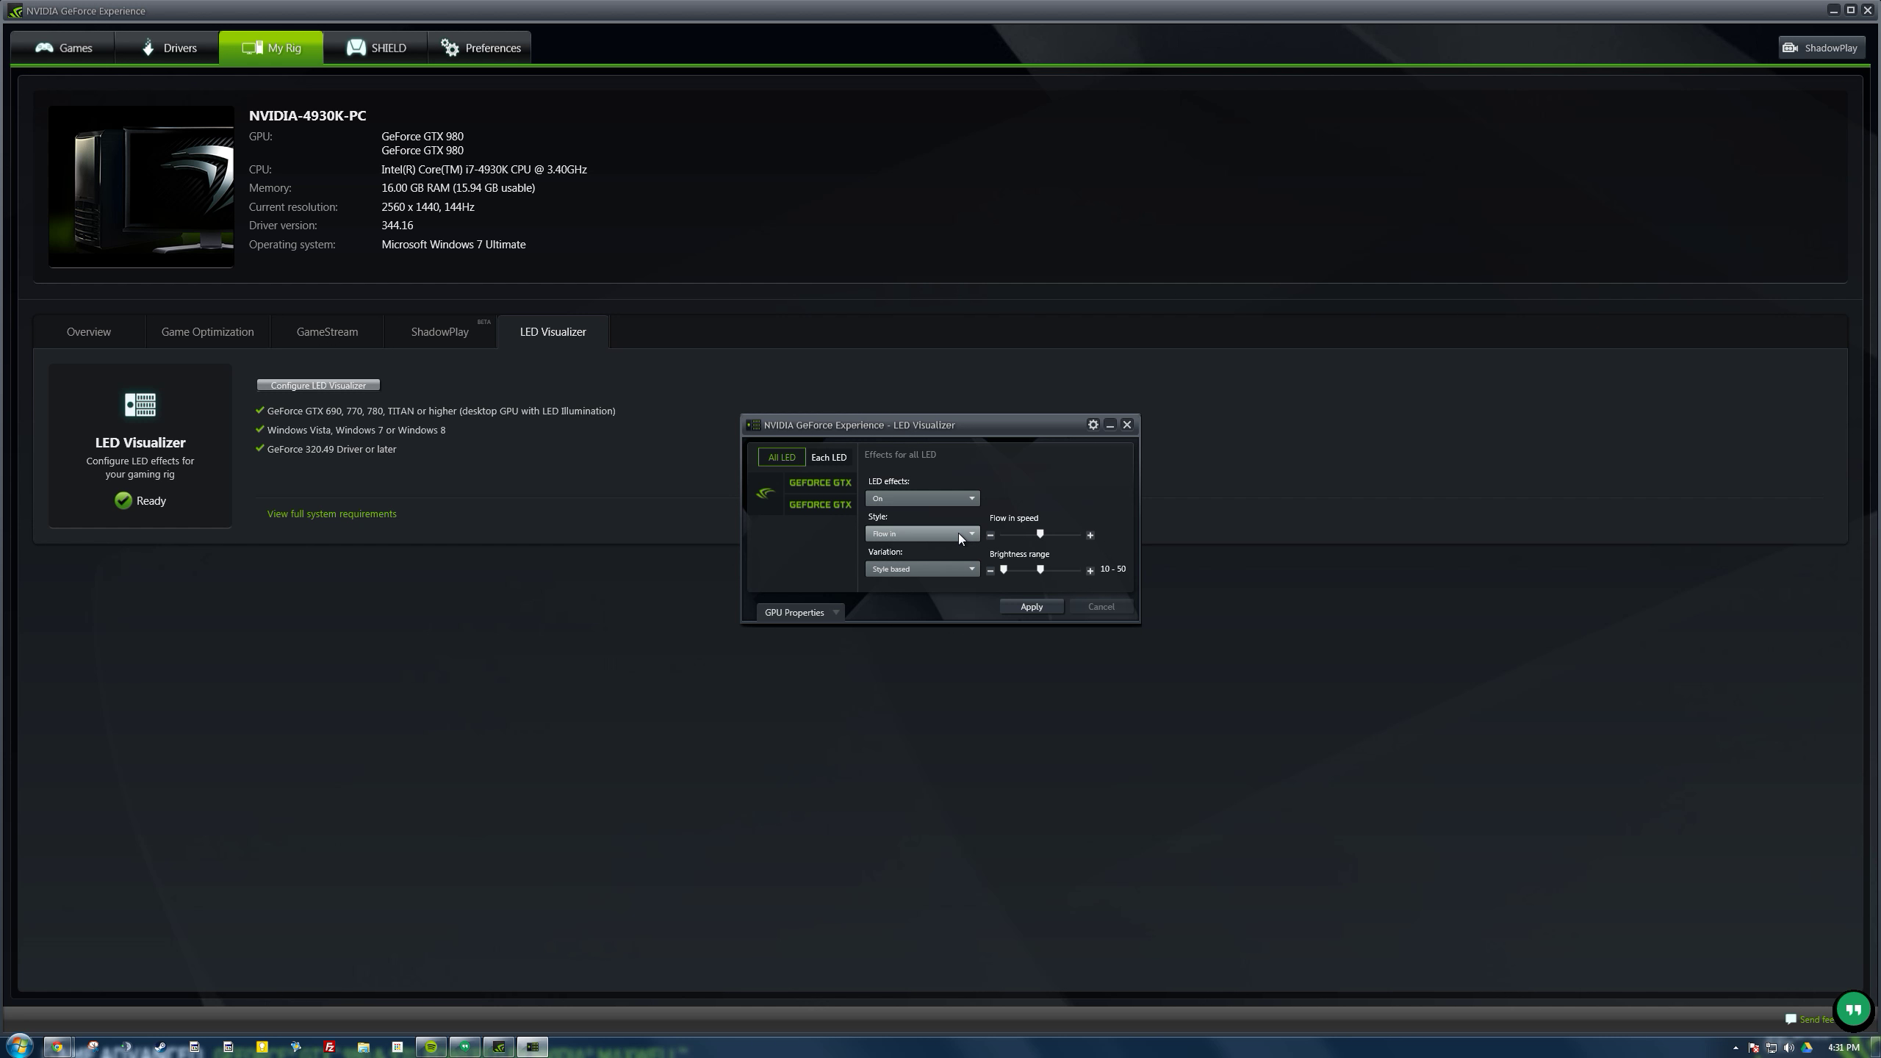
Step: Browse the LED style, variation and on/off lists, keeping LED effects on
{"action": "left_click", "coordinate": [958, 532]}
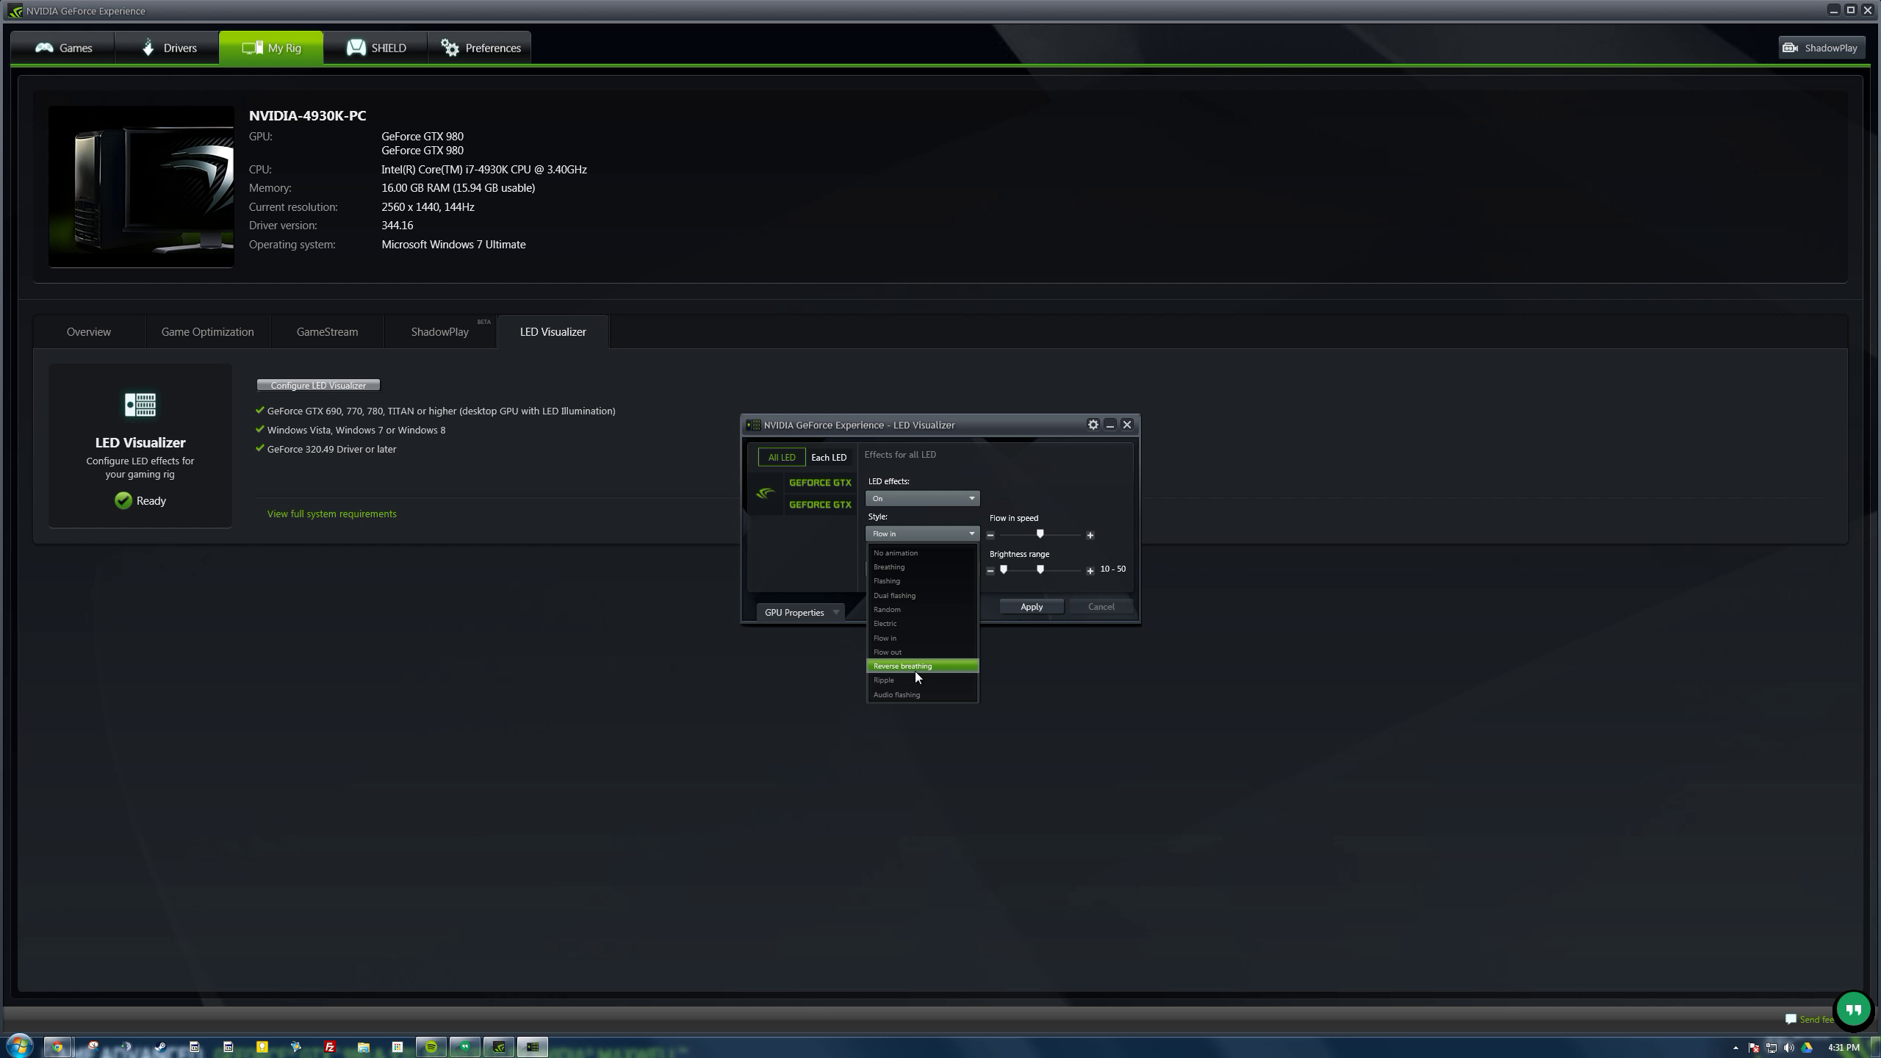
{"action": "left_click", "coordinate": [914, 698]}
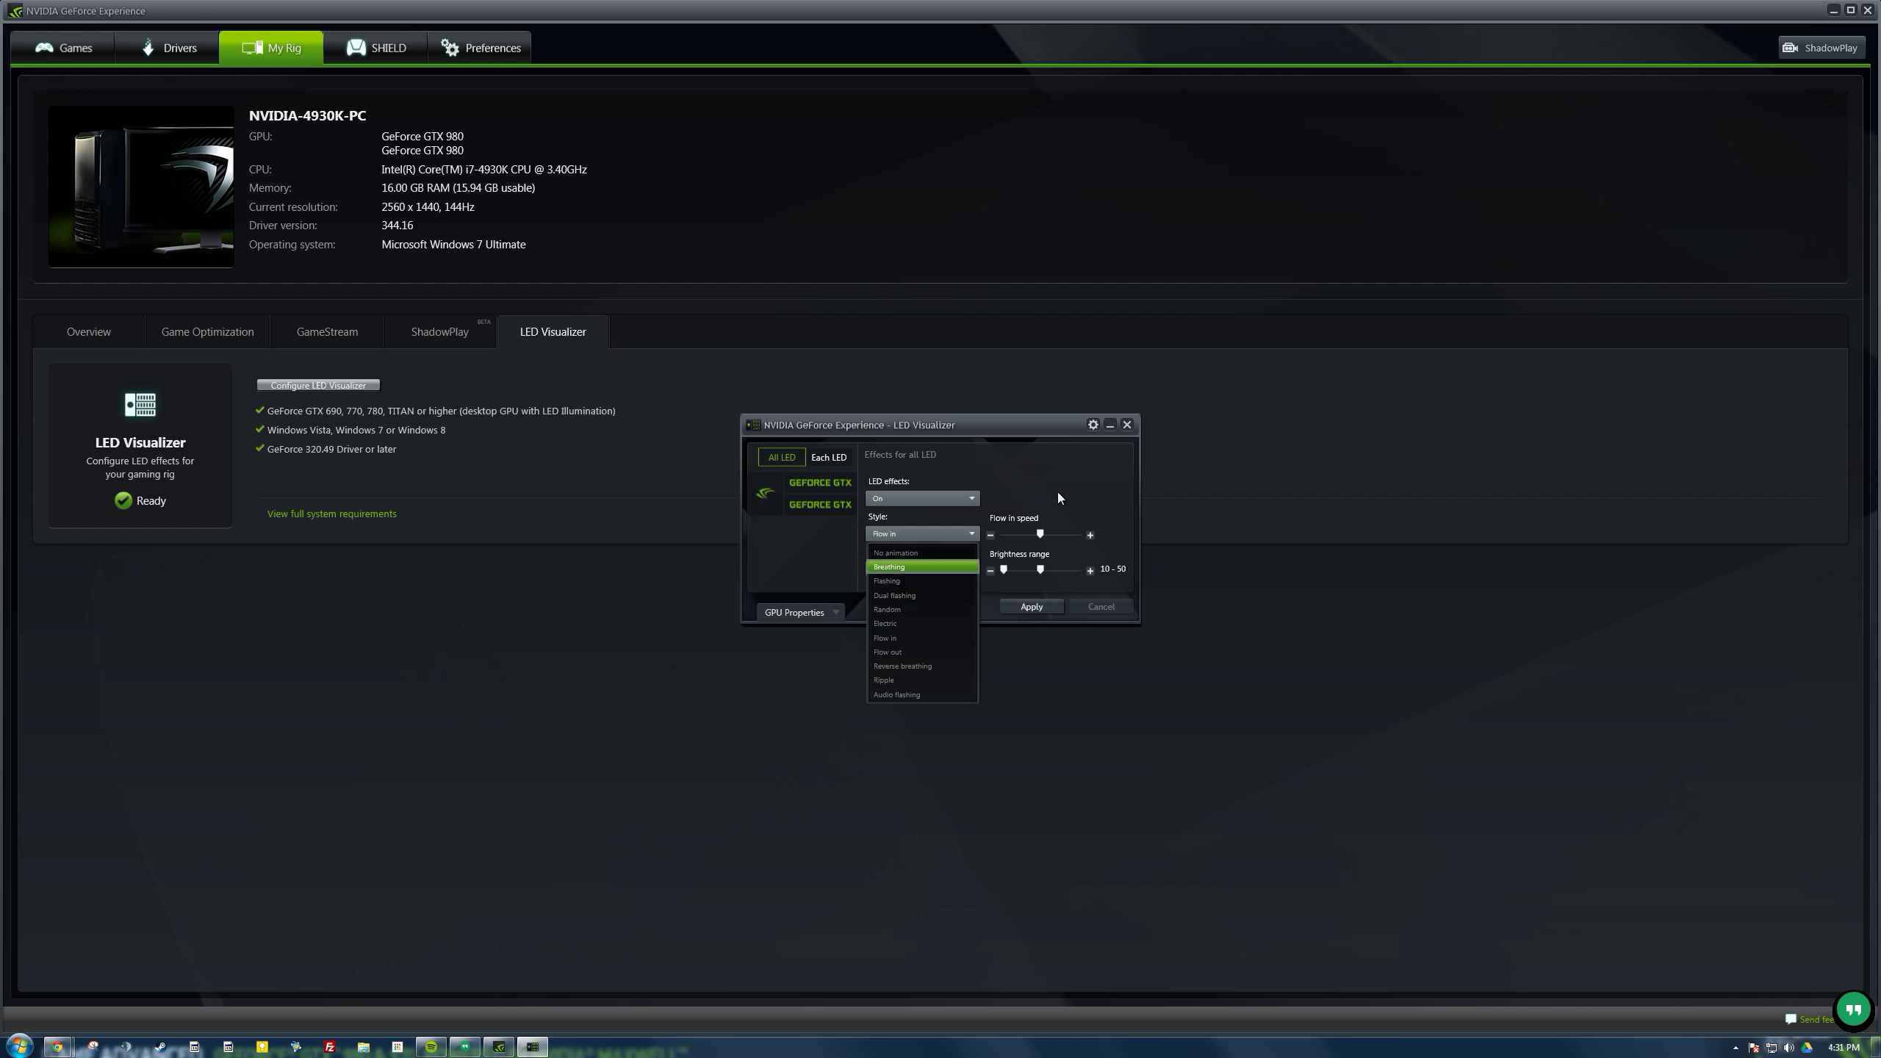
{"action": "left_click", "coordinate": [930, 571]}
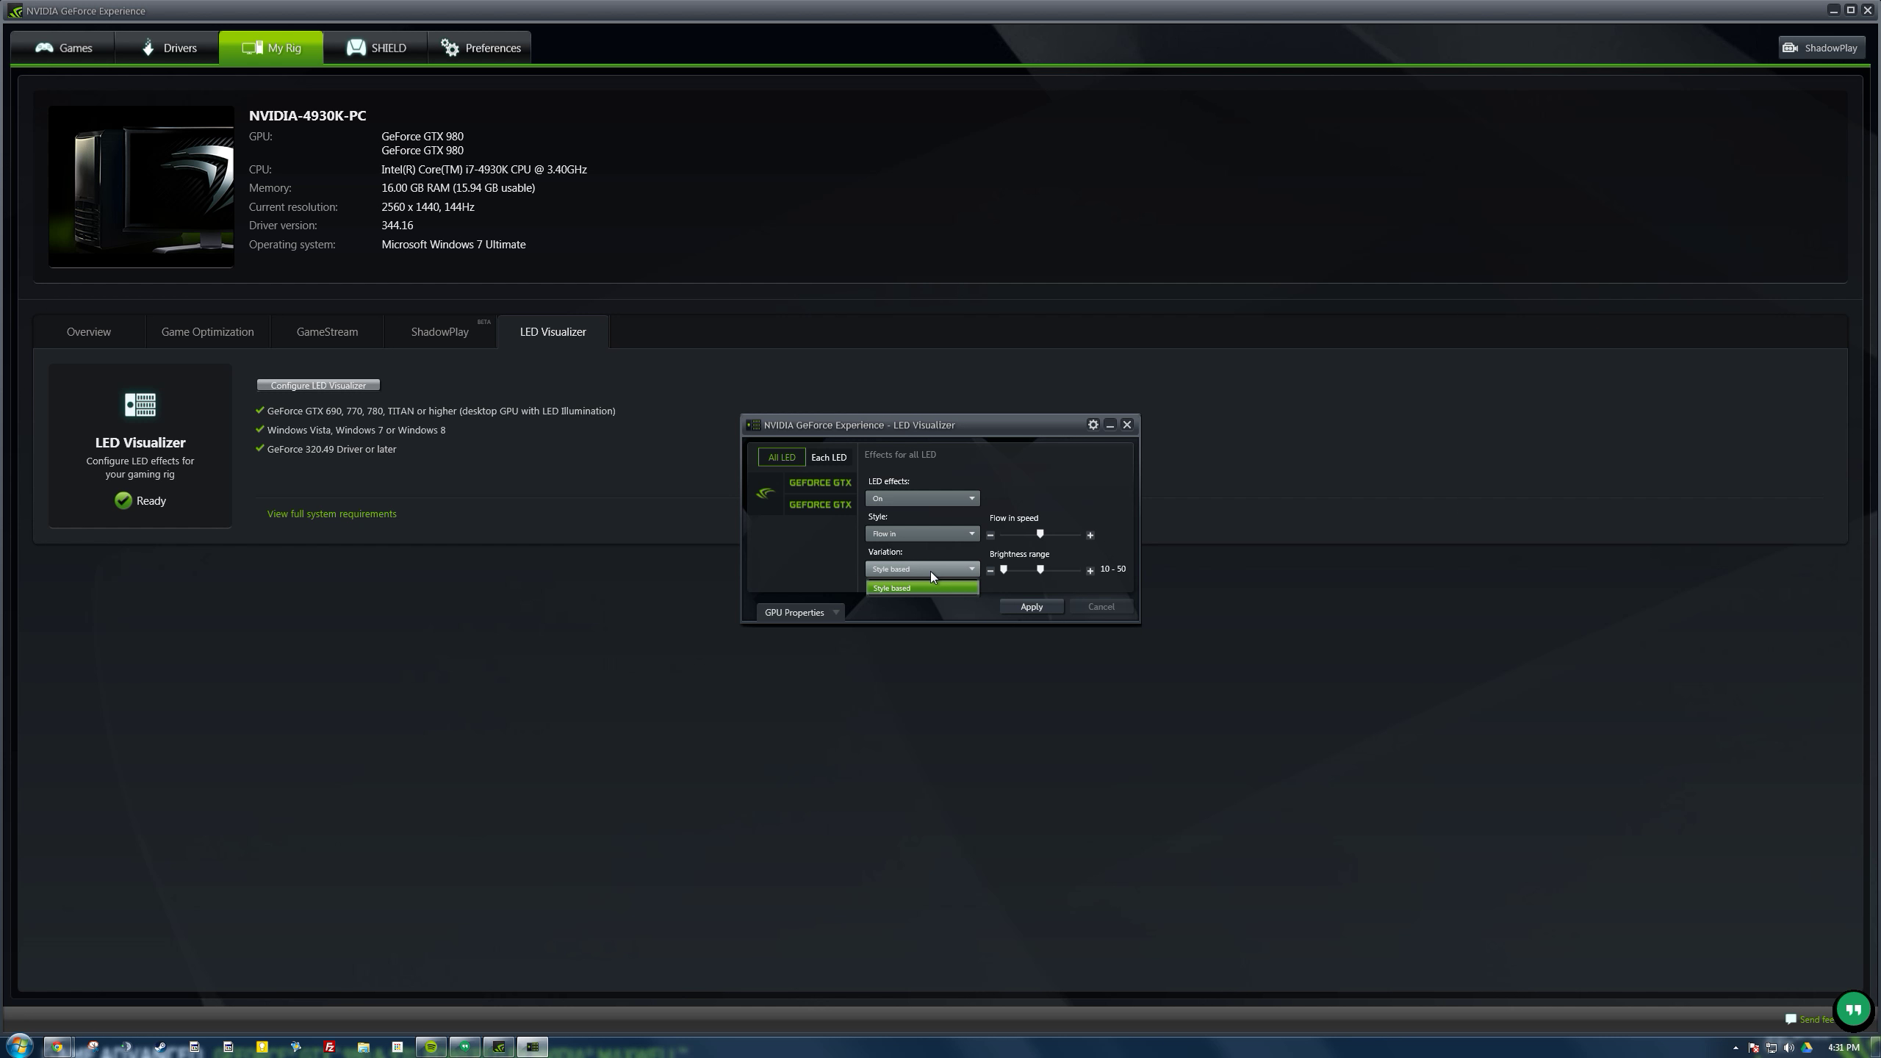
{"action": "left_click", "coordinate": [931, 571]}
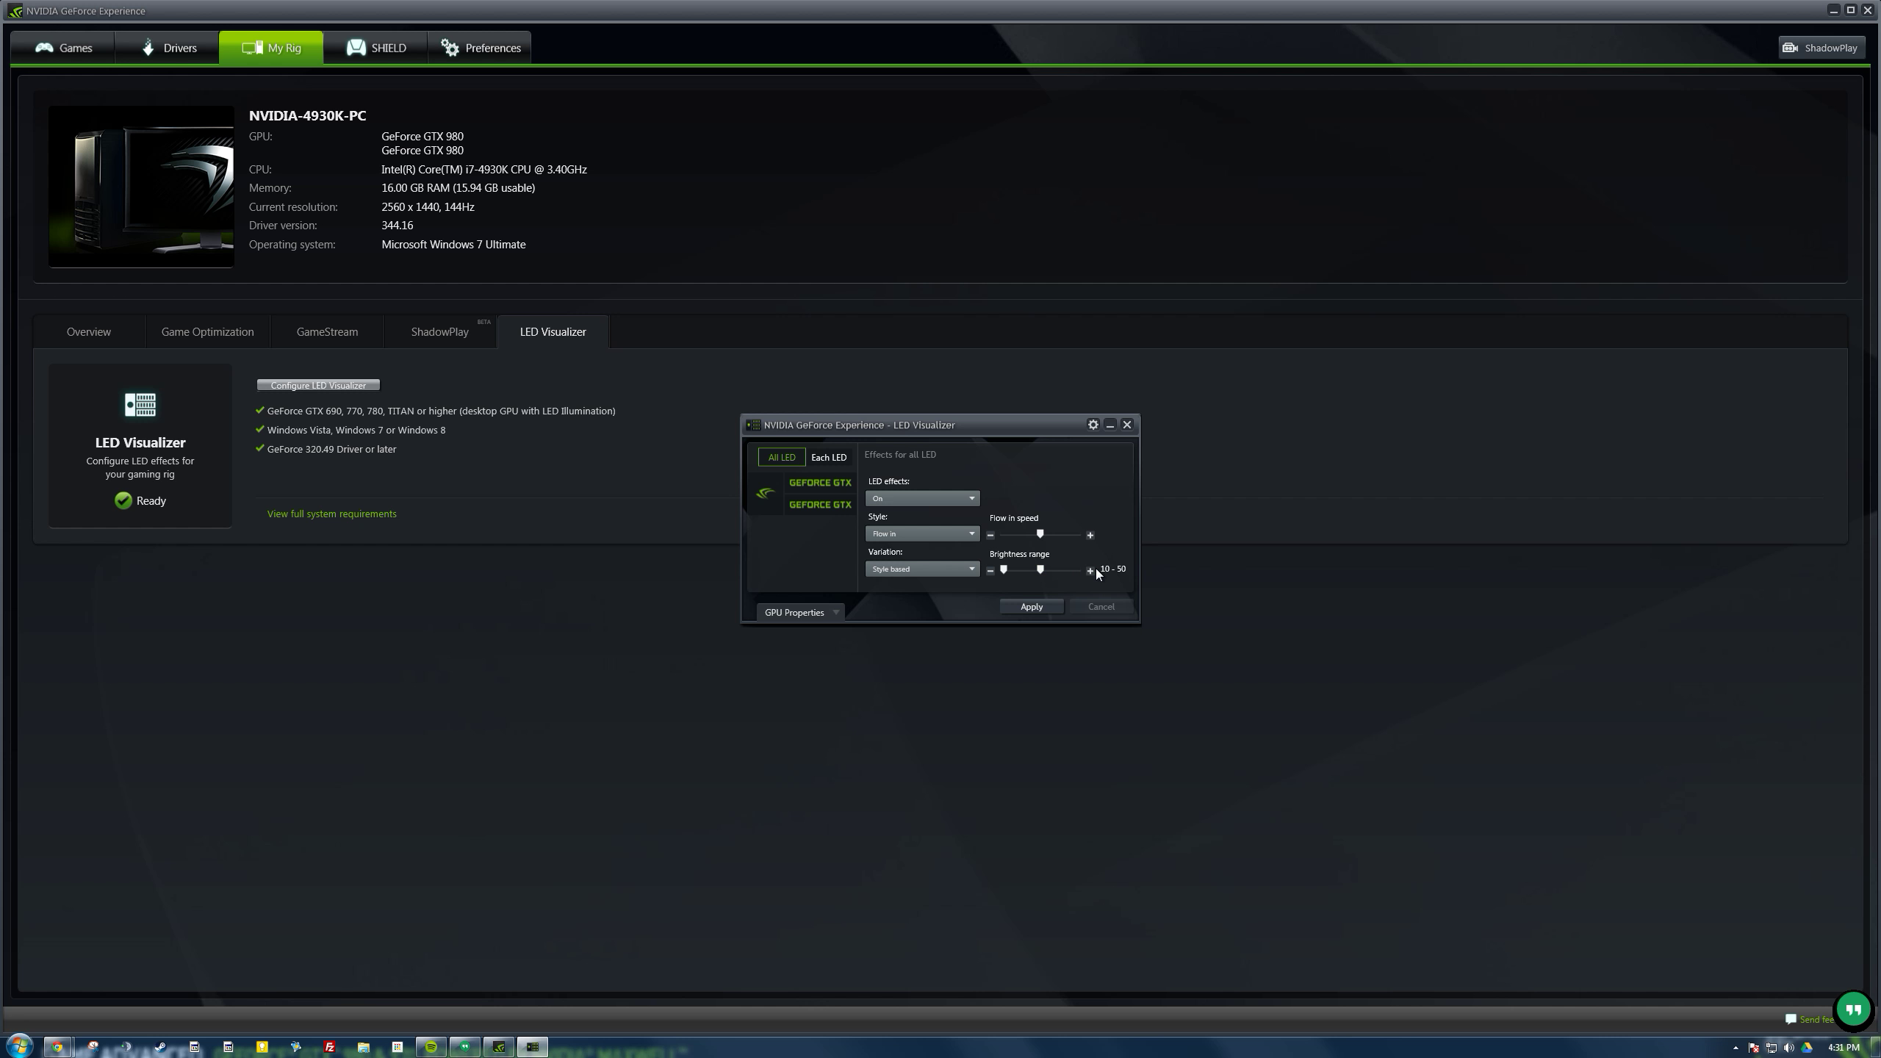
{"action": "left_click", "coordinate": [932, 498]}
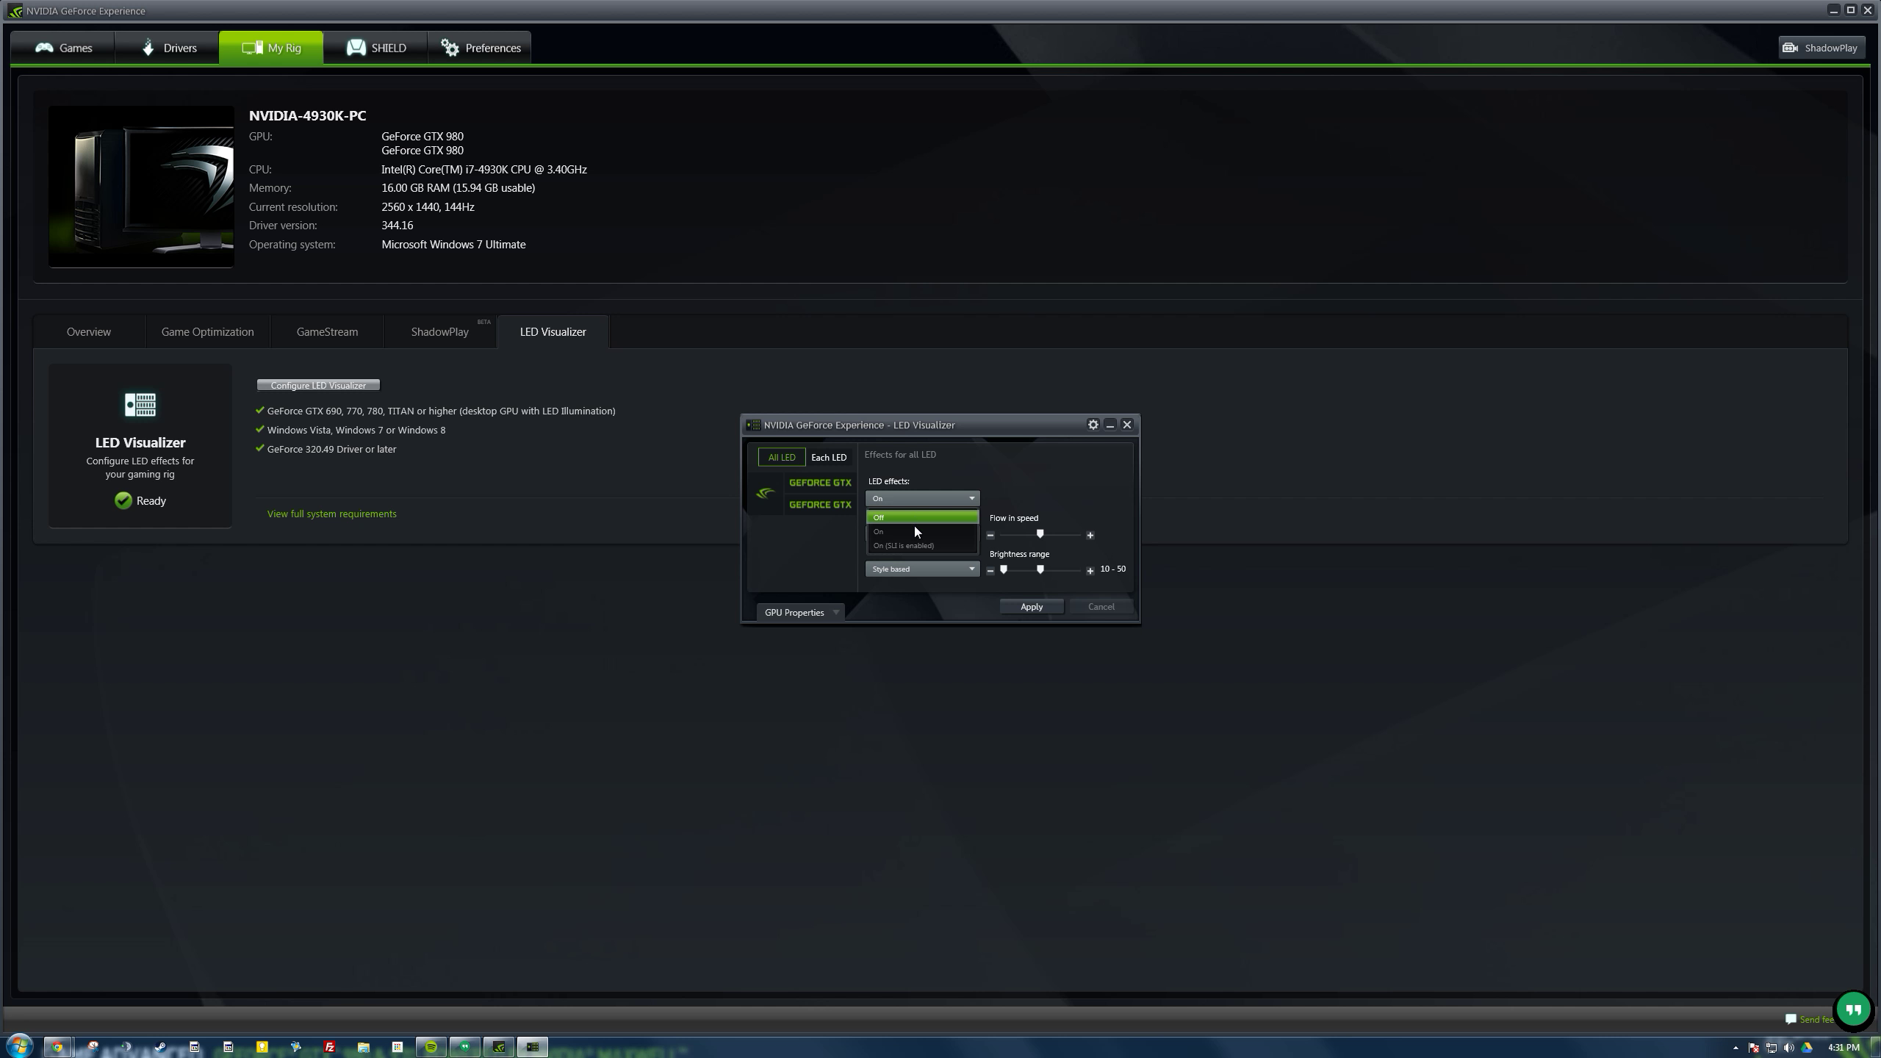
{"action": "left_click", "coordinate": [1024, 488]}
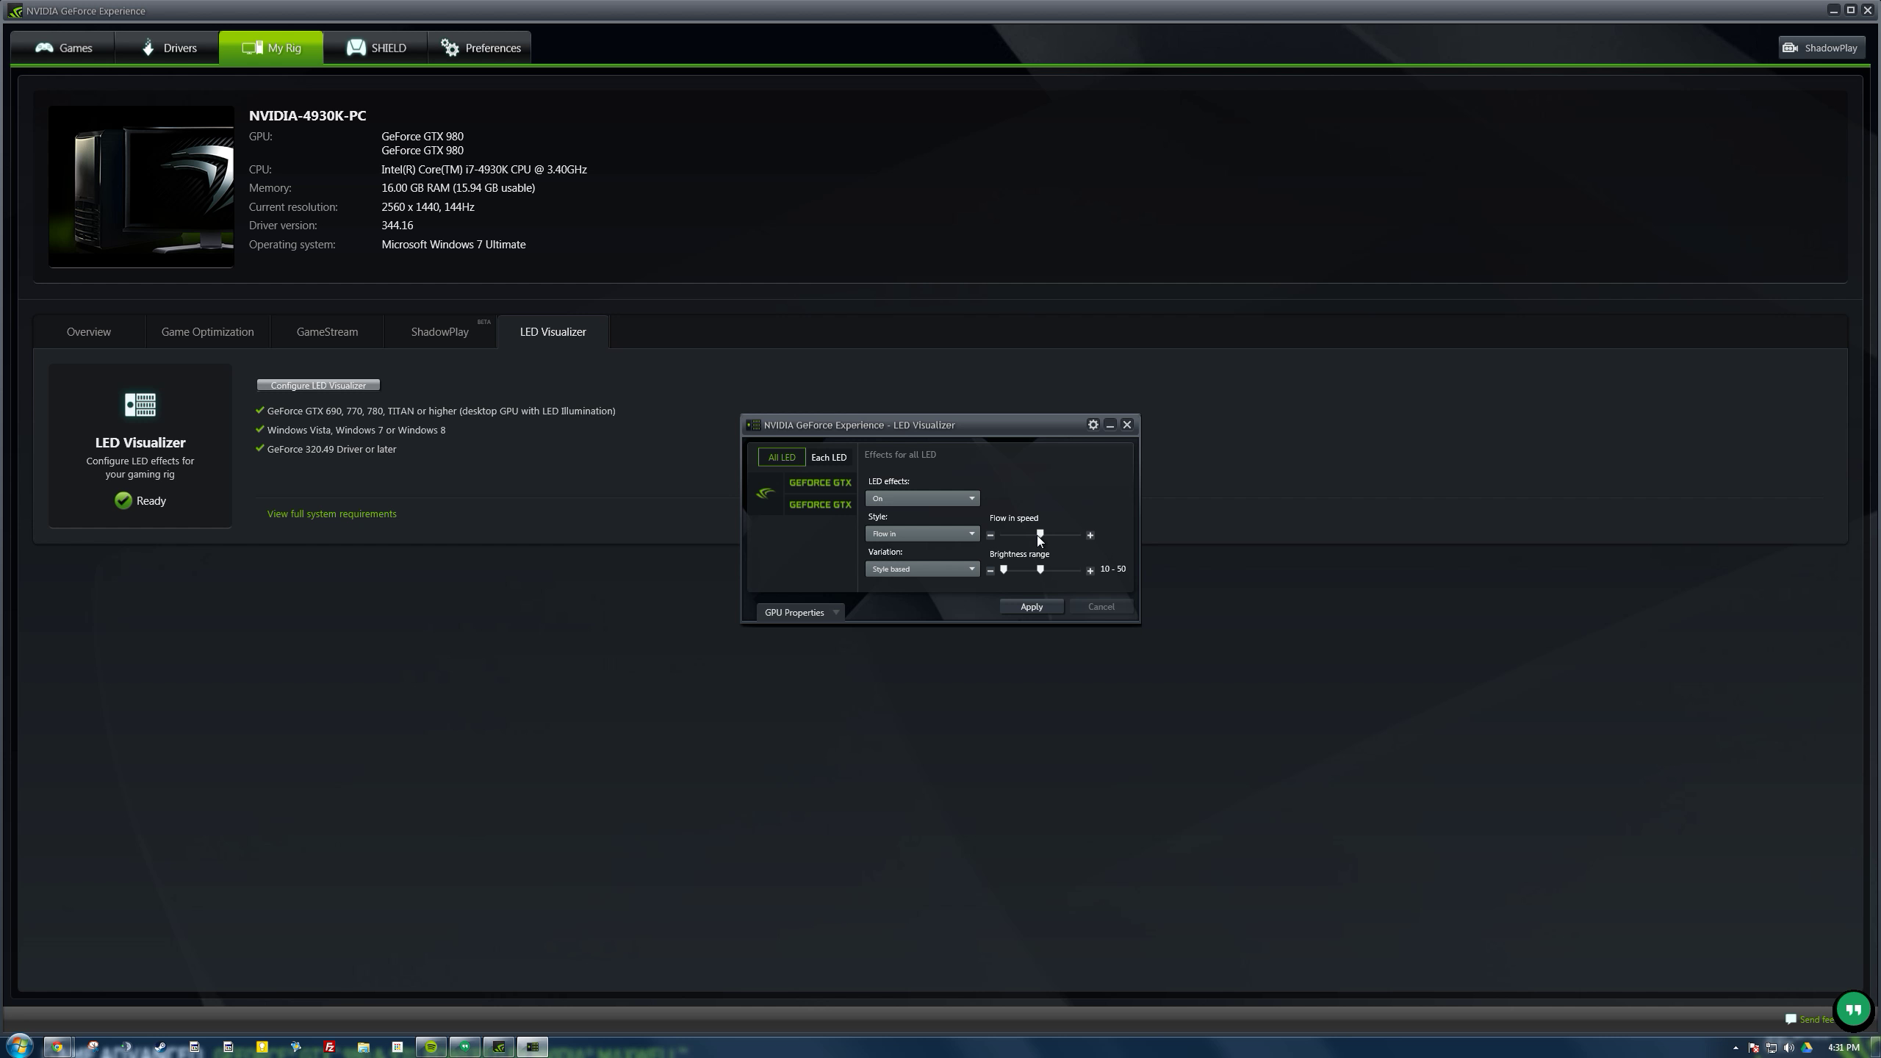
Step: Switch the LED style to Breathing then back to Flow in, apply, and show GPU graphs
{"action": "left_click", "coordinate": [913, 532]}
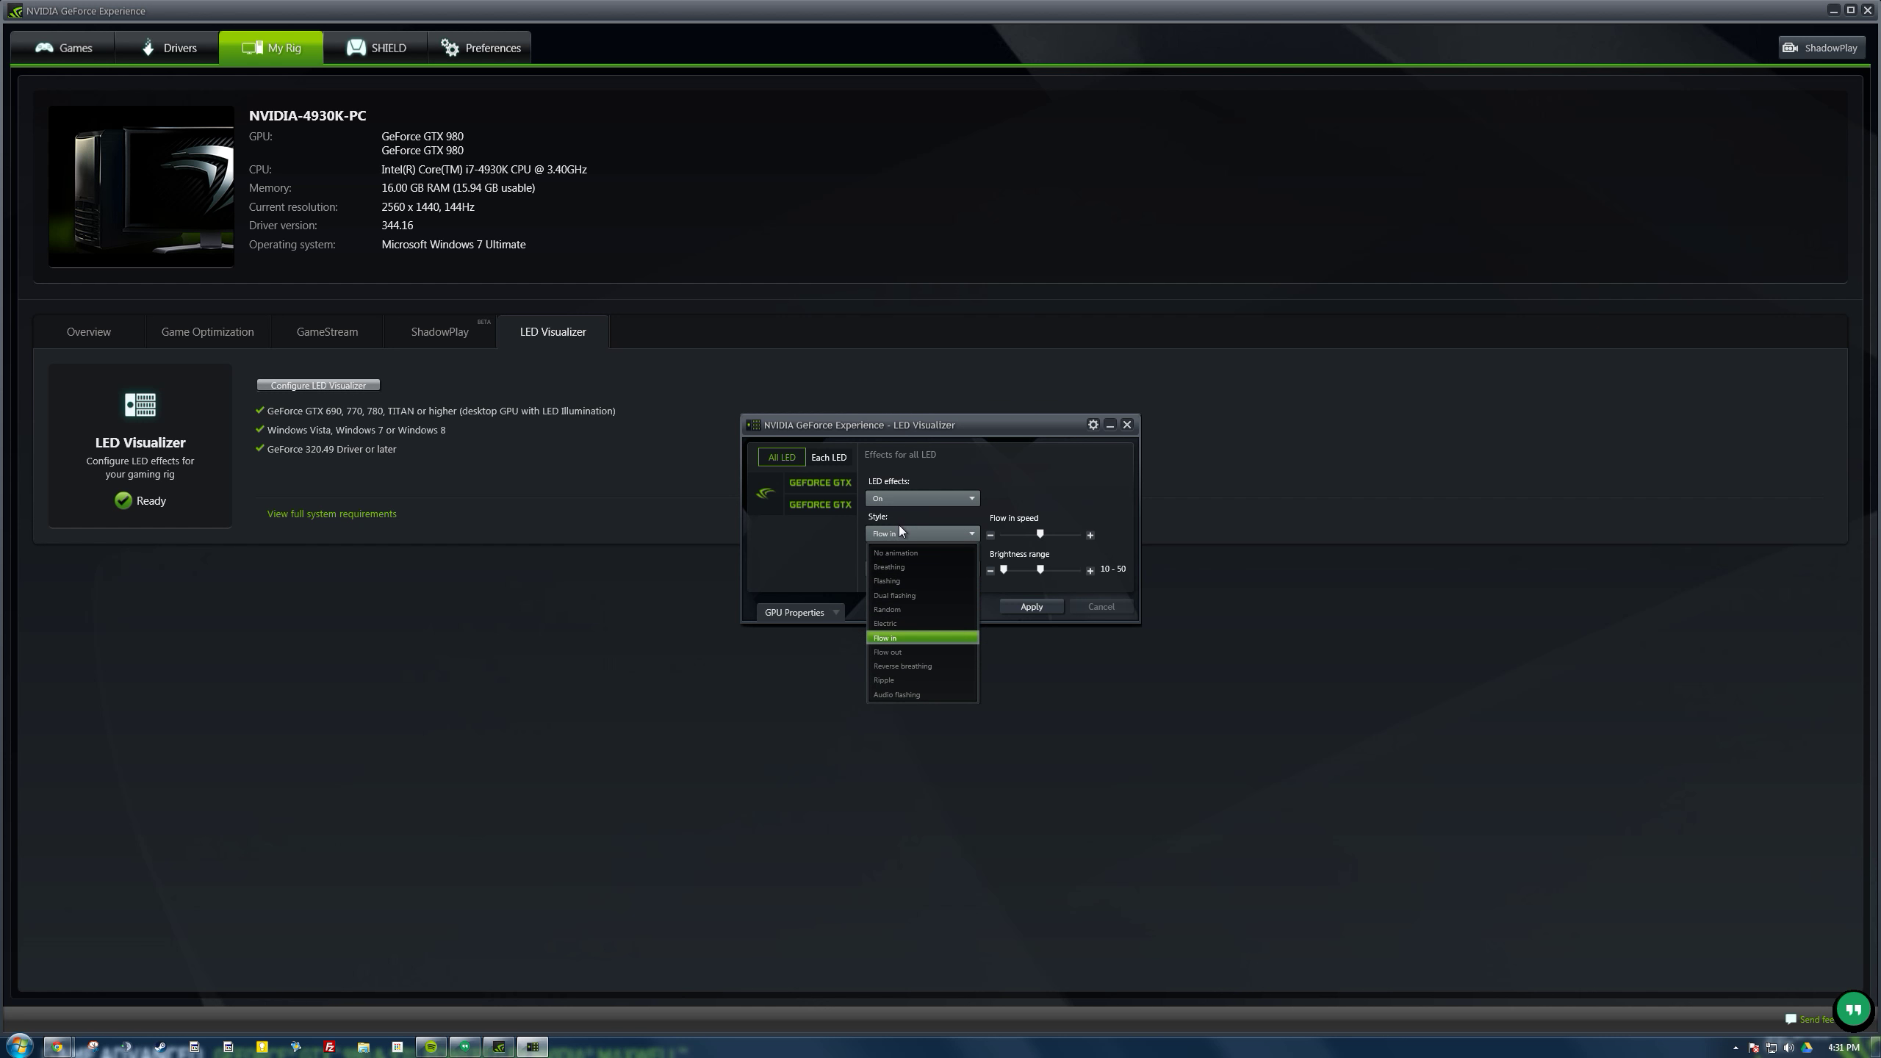
{"action": "left_click", "coordinate": [893, 567]}
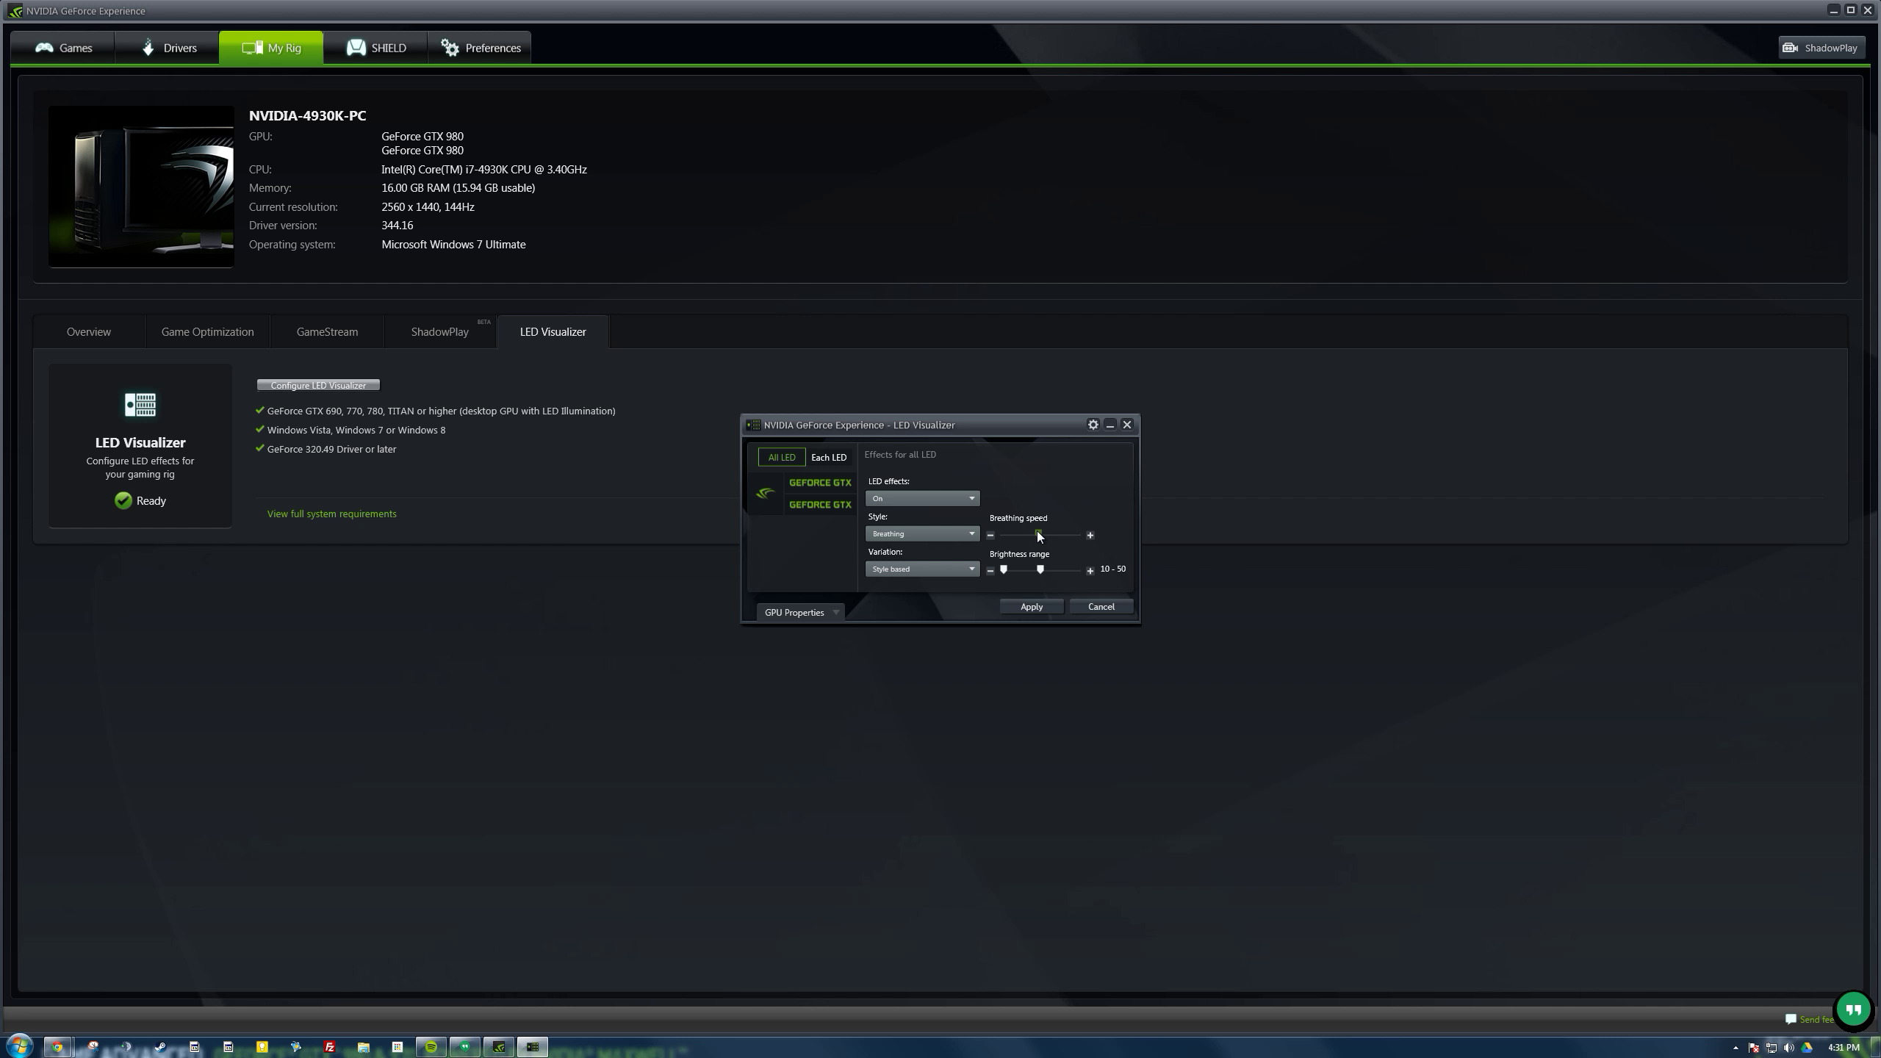
{"action": "left_click", "coordinate": [934, 533]}
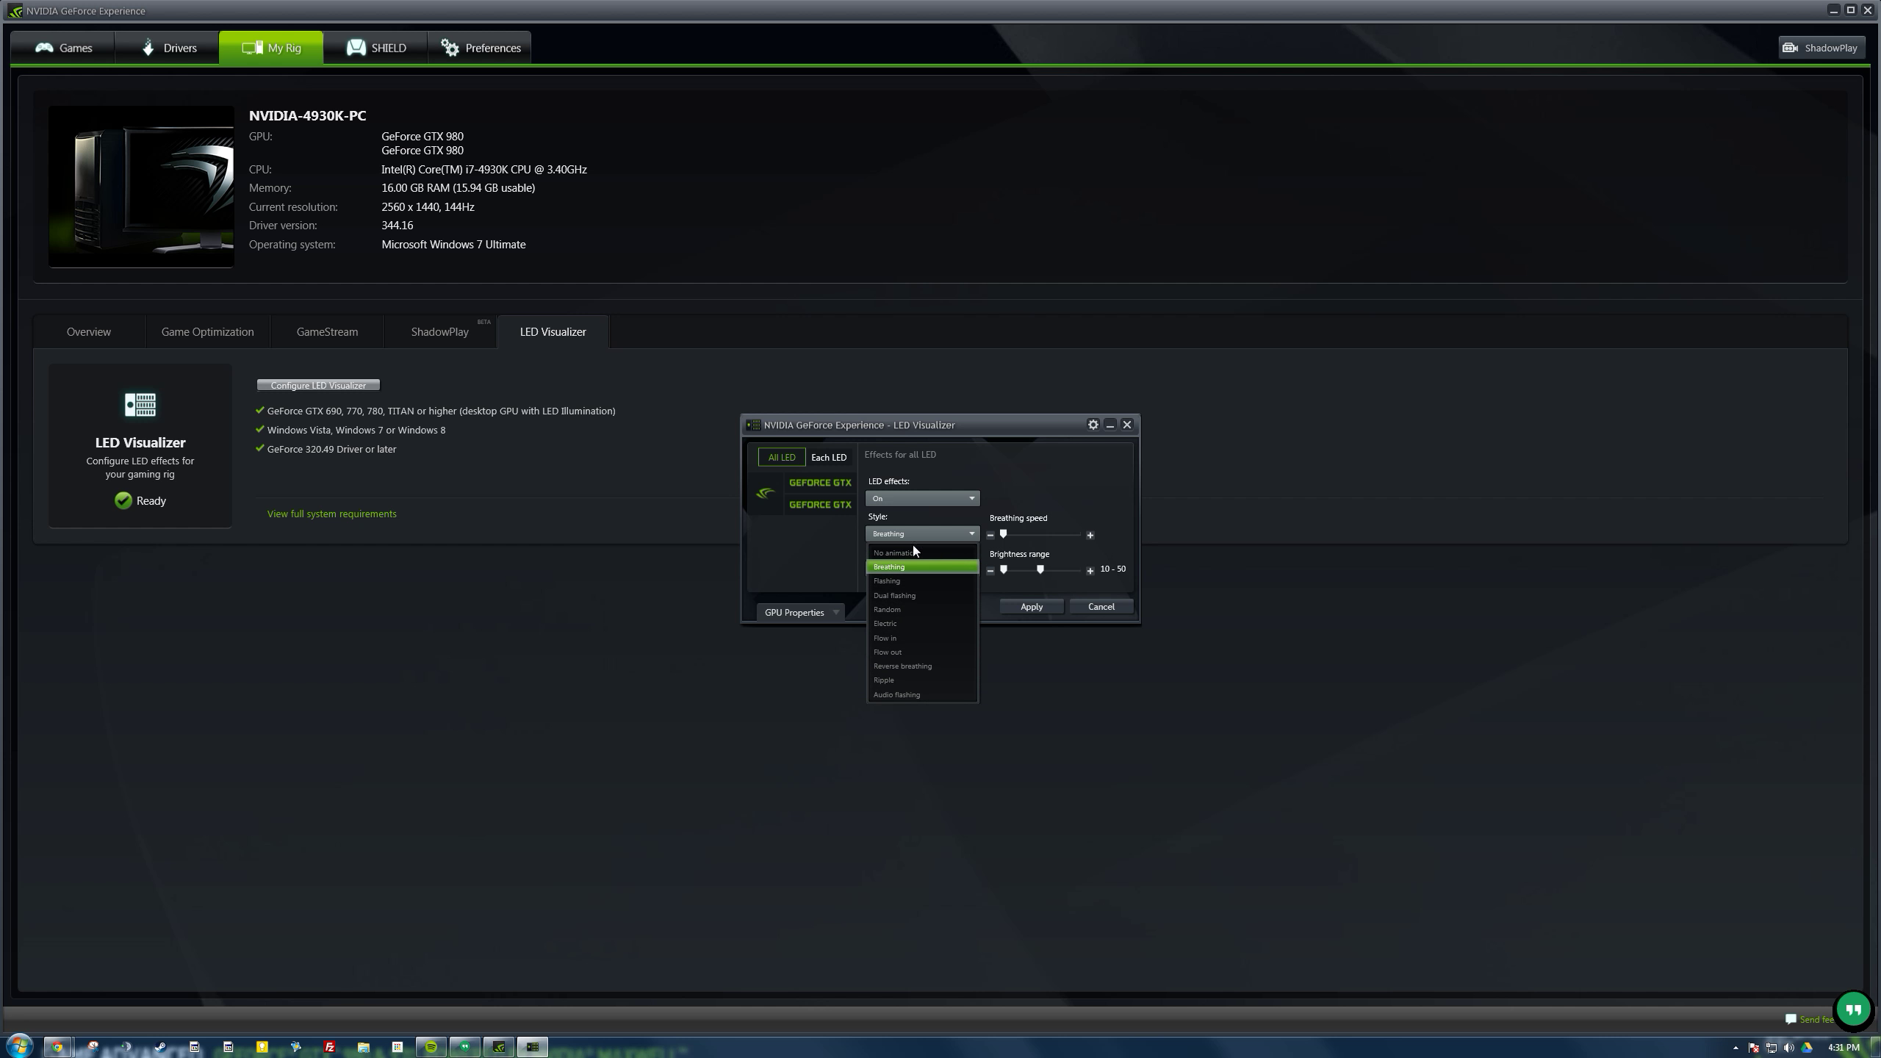
{"action": "left_click", "coordinate": [908, 638]}
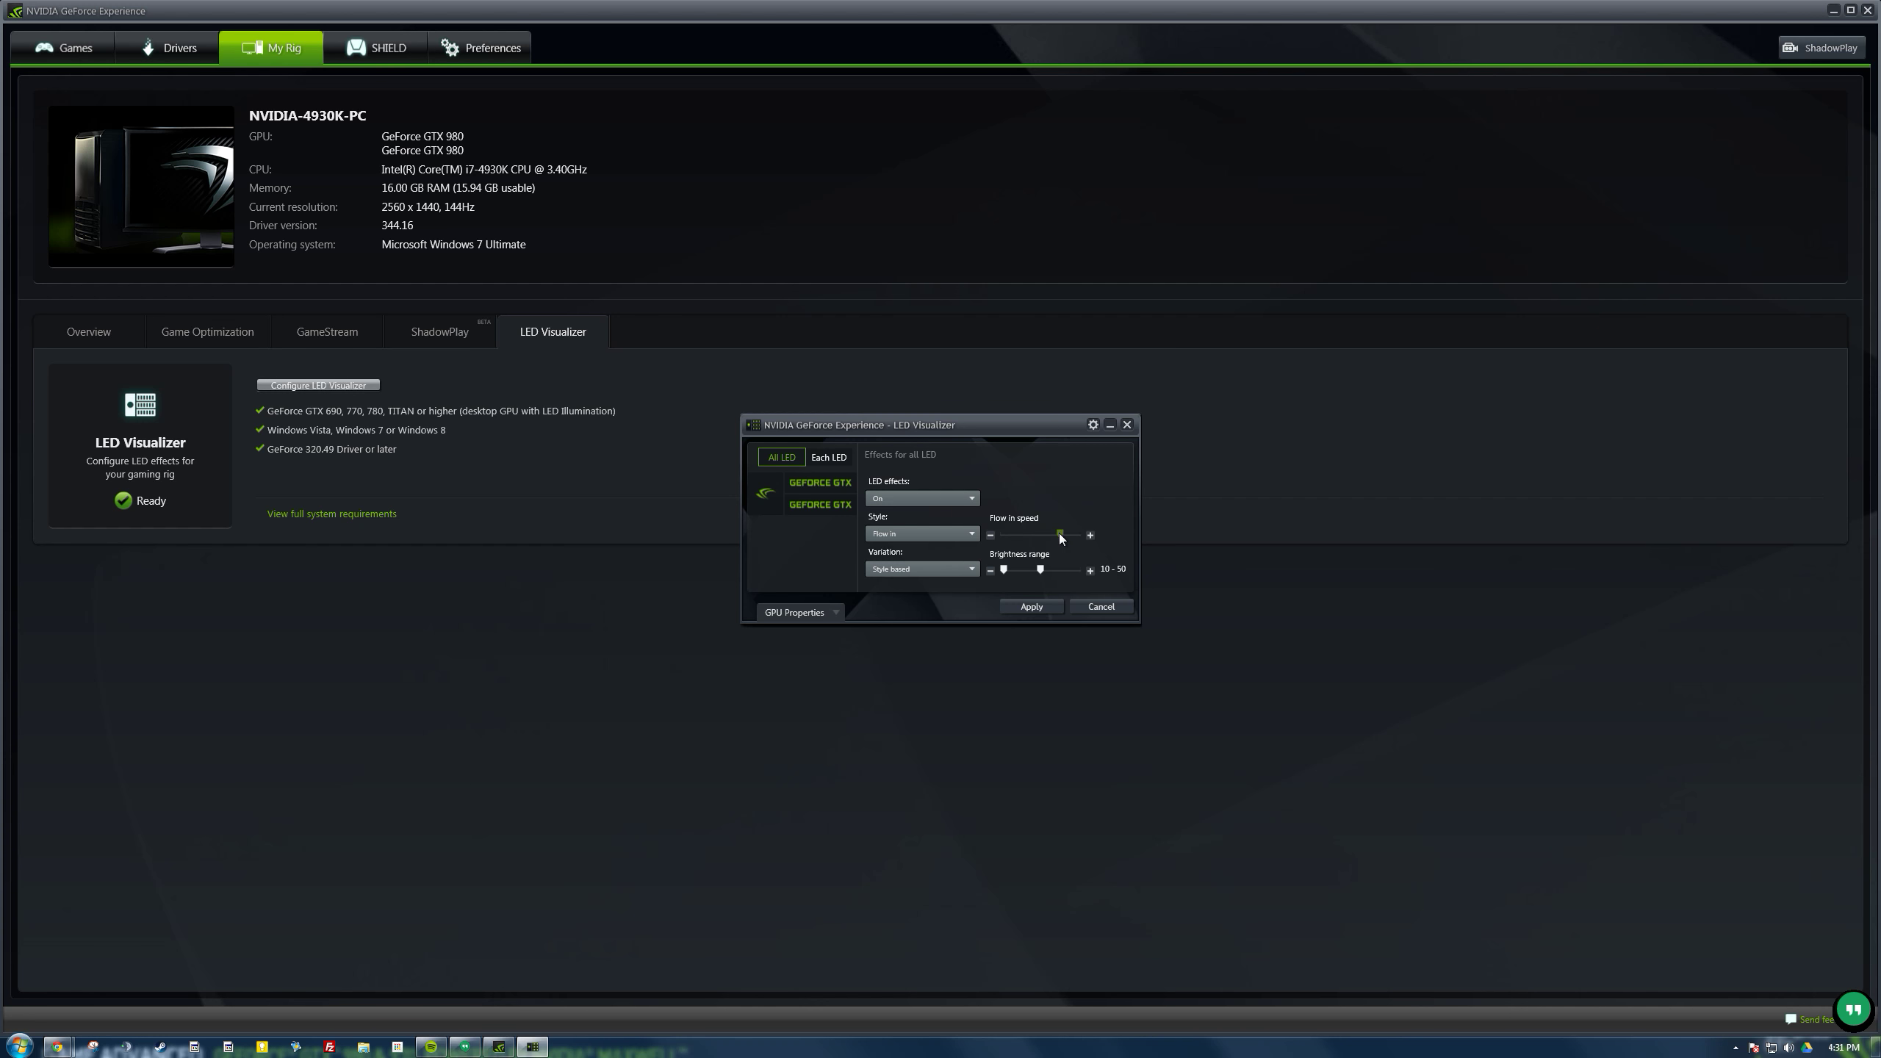
{"action": "left_click", "coordinate": [1035, 610]}
{"action": "left_click", "coordinate": [814, 615]}
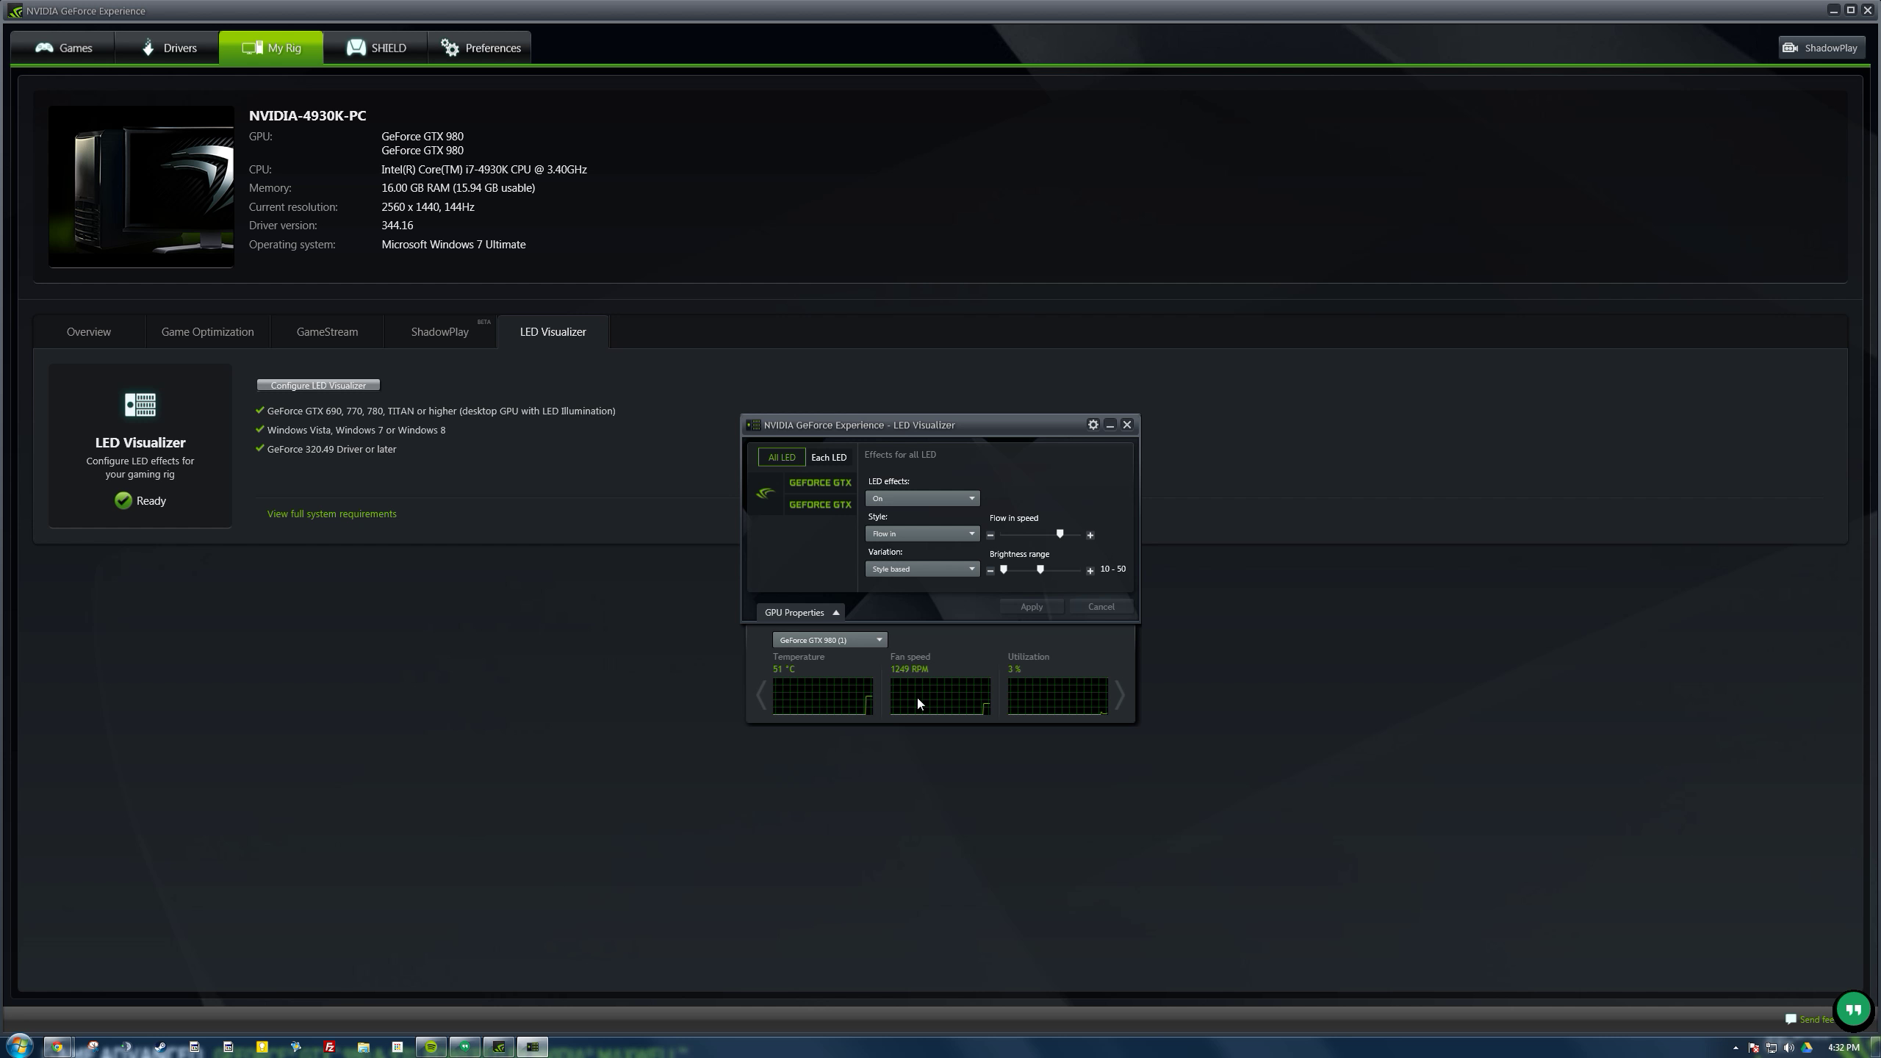
Step: Switch the LED Visualizer GPU dropdown to view the second GeForce GTX 980's settings
{"action": "left_click", "coordinate": [873, 638]}
{"action": "left_click", "coordinate": [824, 665]}
{"action": "left_click", "coordinate": [837, 638]}
{"action": "left_click", "coordinate": [827, 642]}
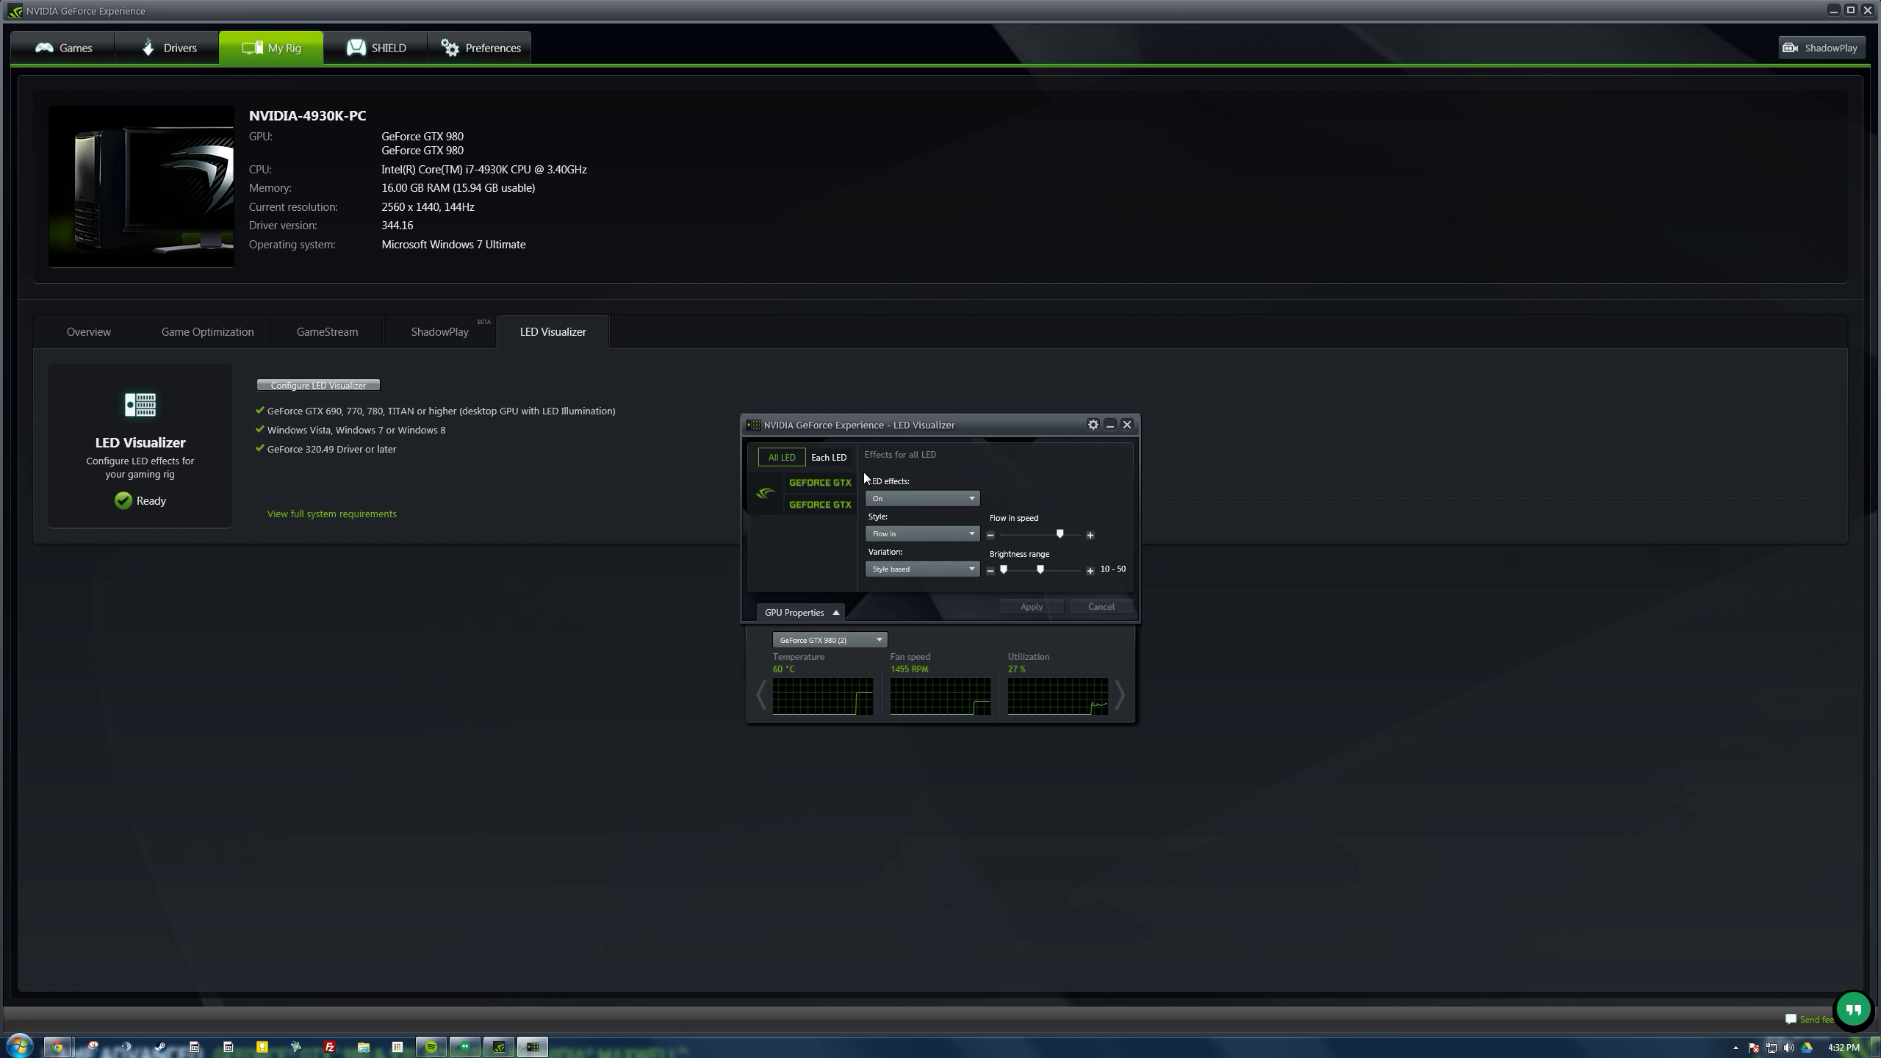
Step: Return to the first GTX 980 and compare its All LED and Each LED settings
{"action": "left_click", "coordinate": [828, 462]}
{"action": "left_click", "coordinate": [782, 460]}
{"action": "left_click", "coordinate": [823, 458]}
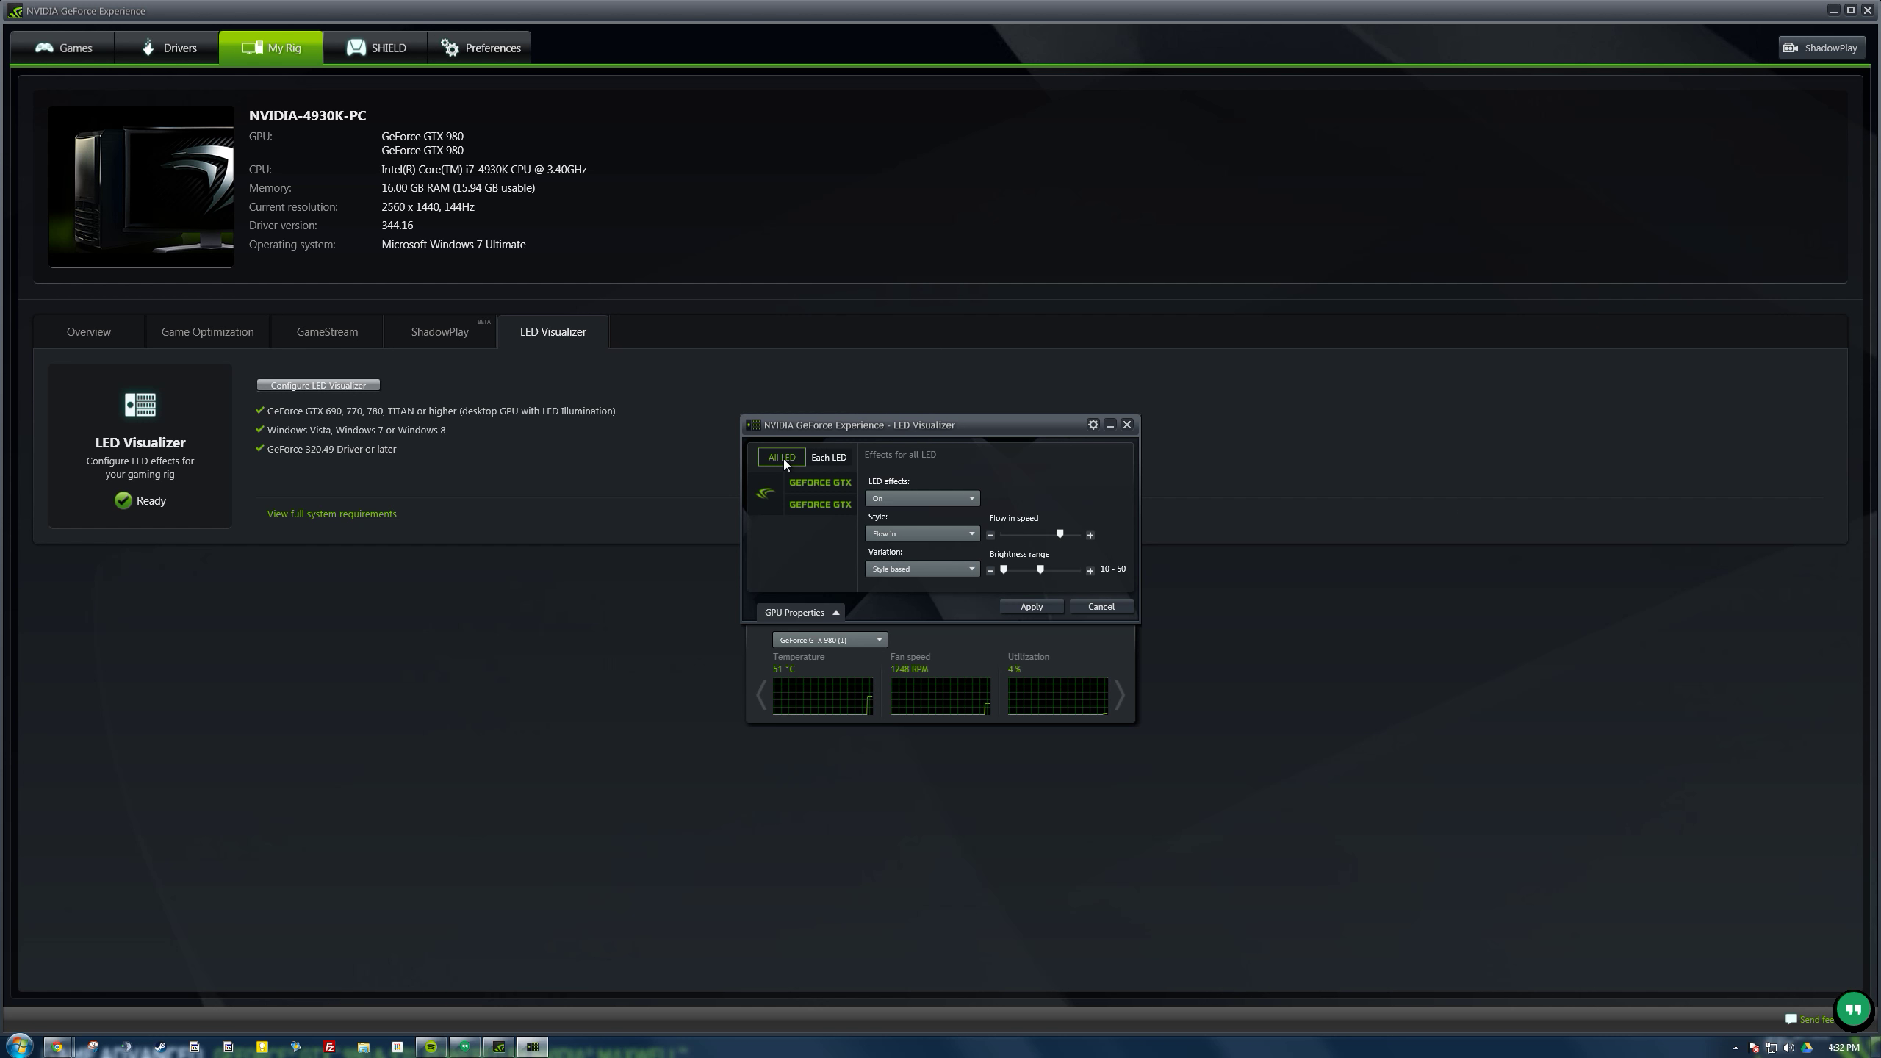
{"action": "left_click", "coordinate": [828, 460]}
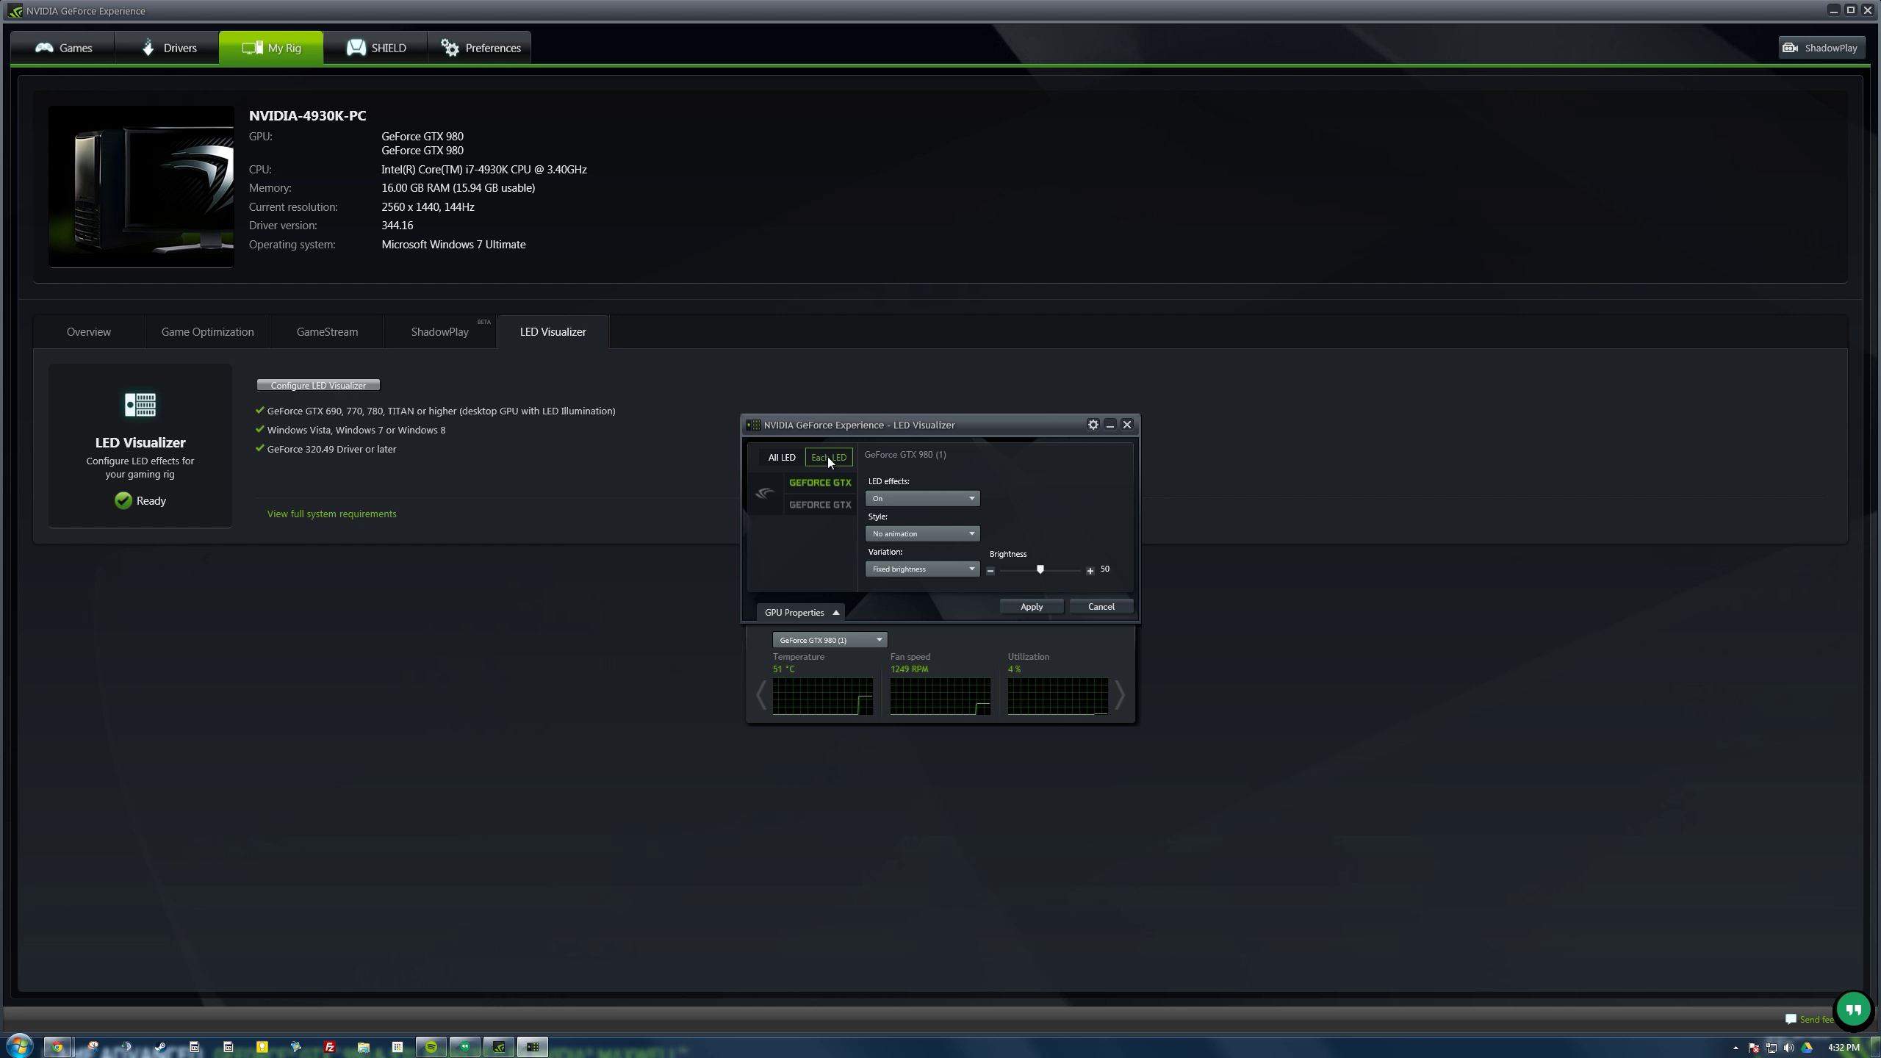
Step: Close the LED Visualizer, pass through the SHIELD page, and go to Preferences
{"action": "left_click", "coordinate": [1127, 424]}
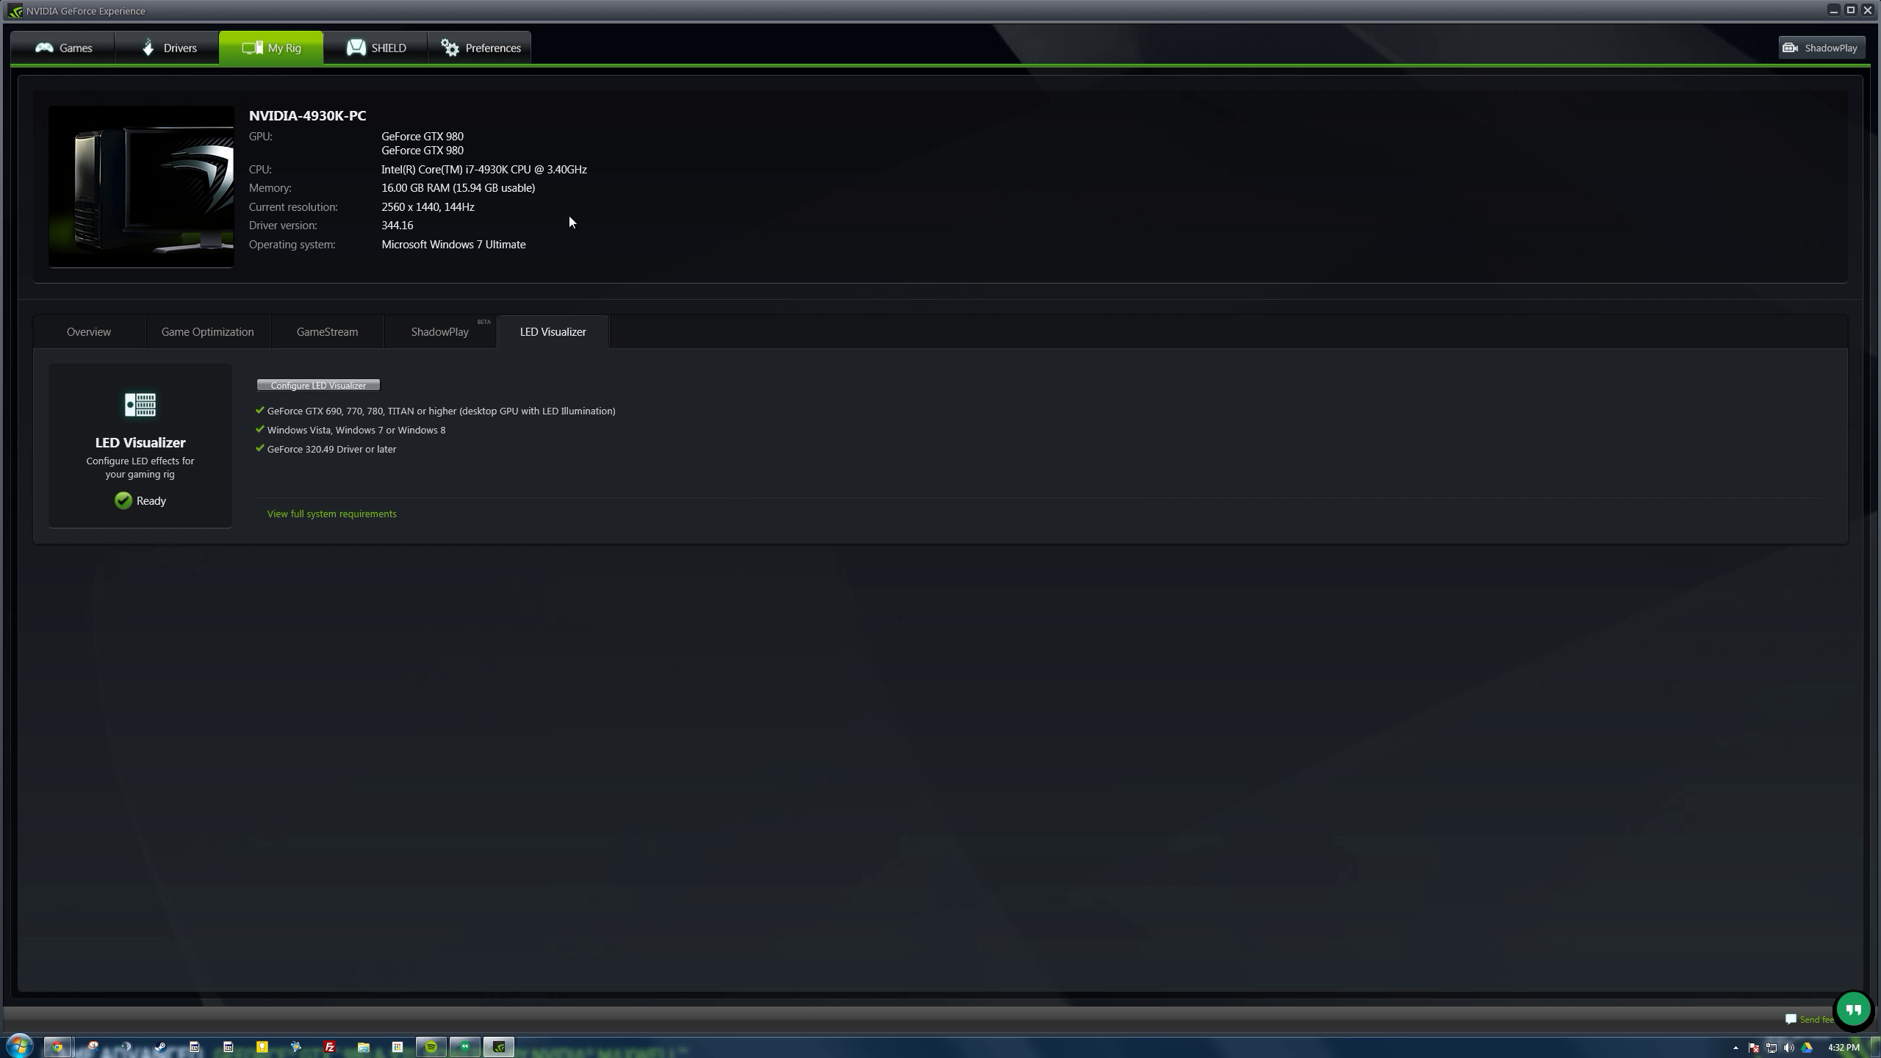
{"action": "left_click", "coordinate": [403, 49]}
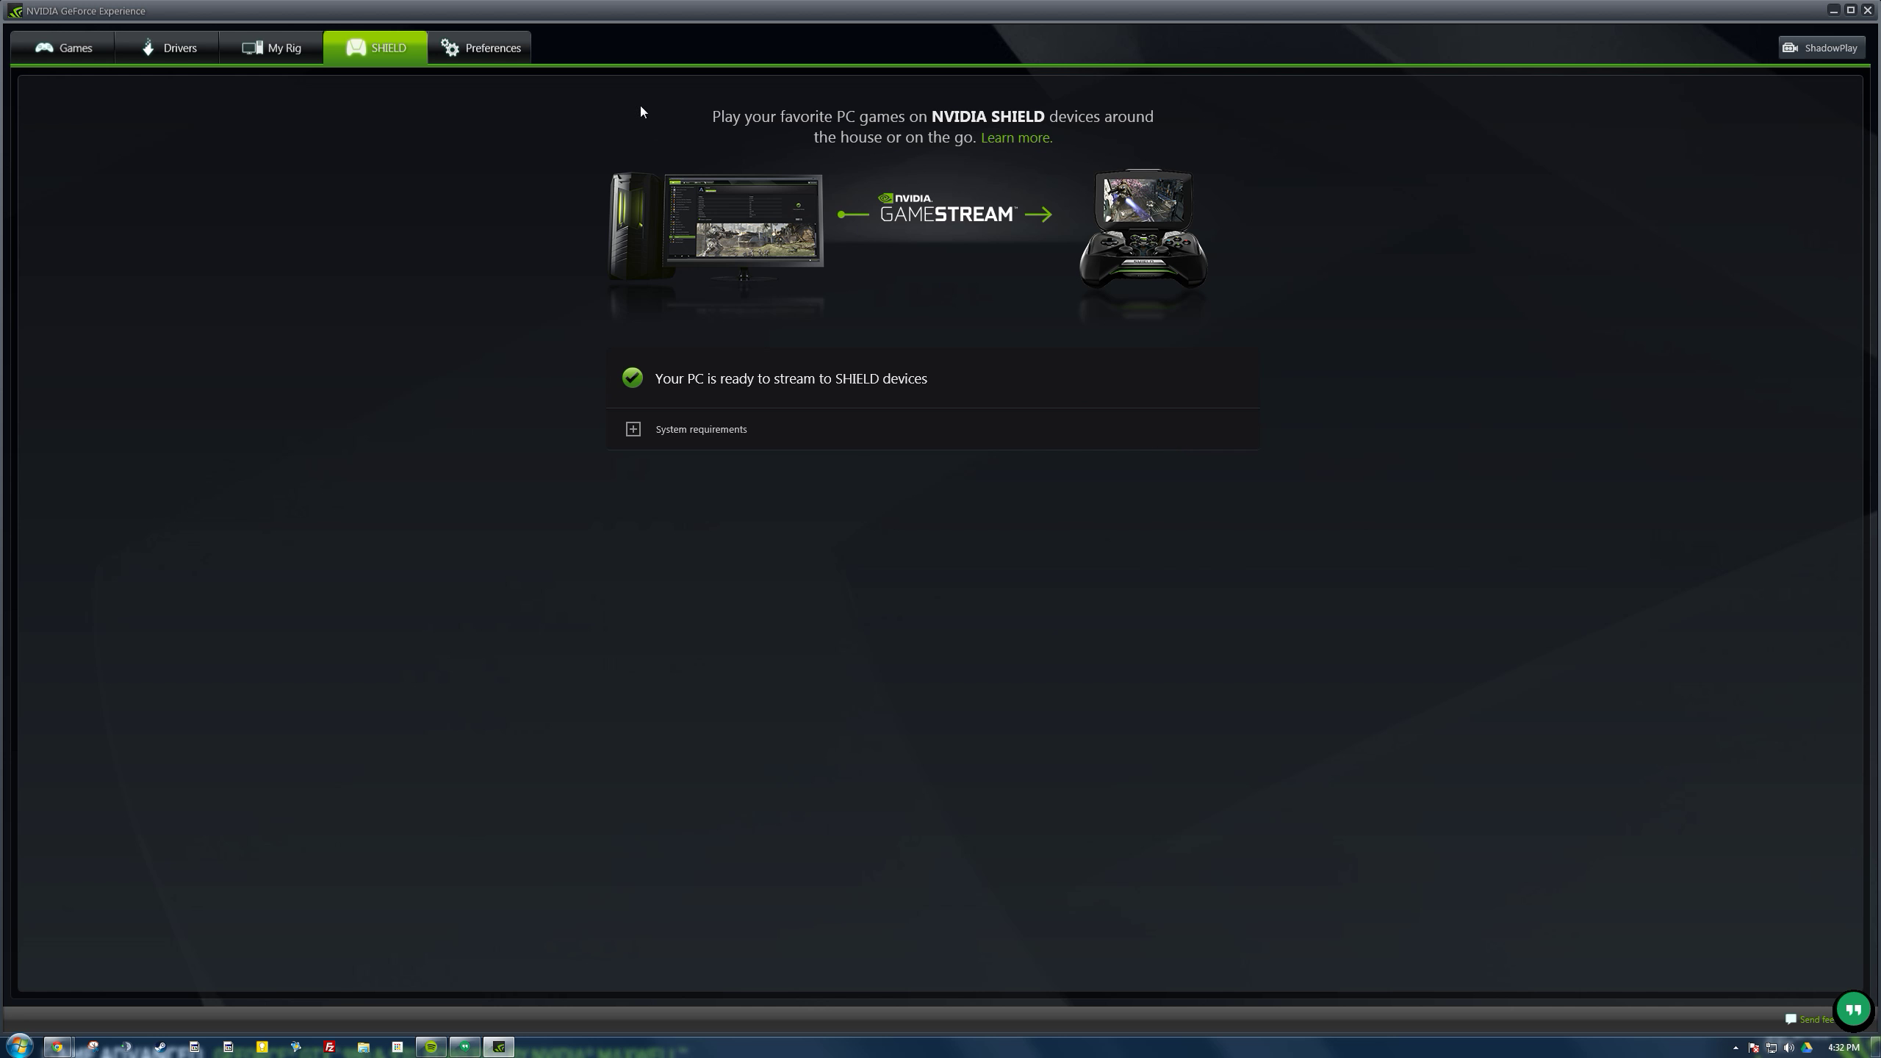
{"action": "left_click", "coordinate": [481, 48]}
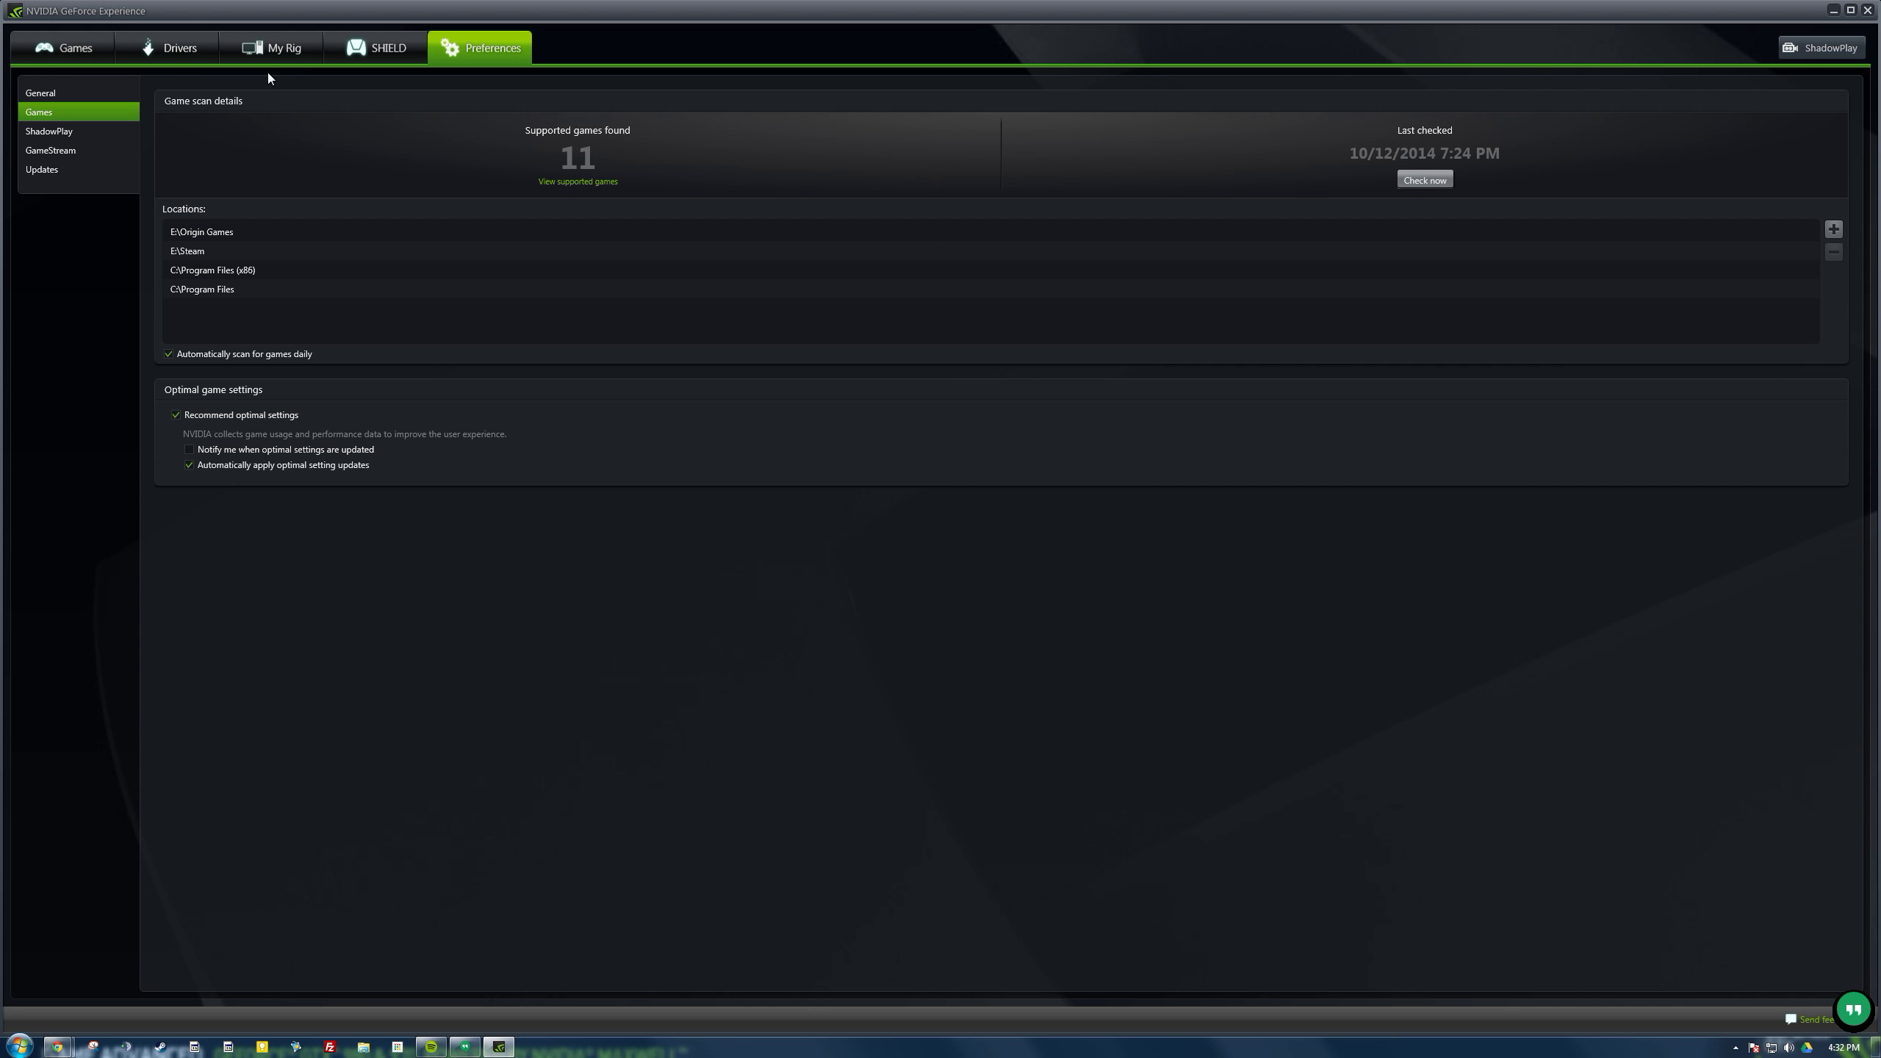
{"action": "left_click", "coordinate": [53, 131]}
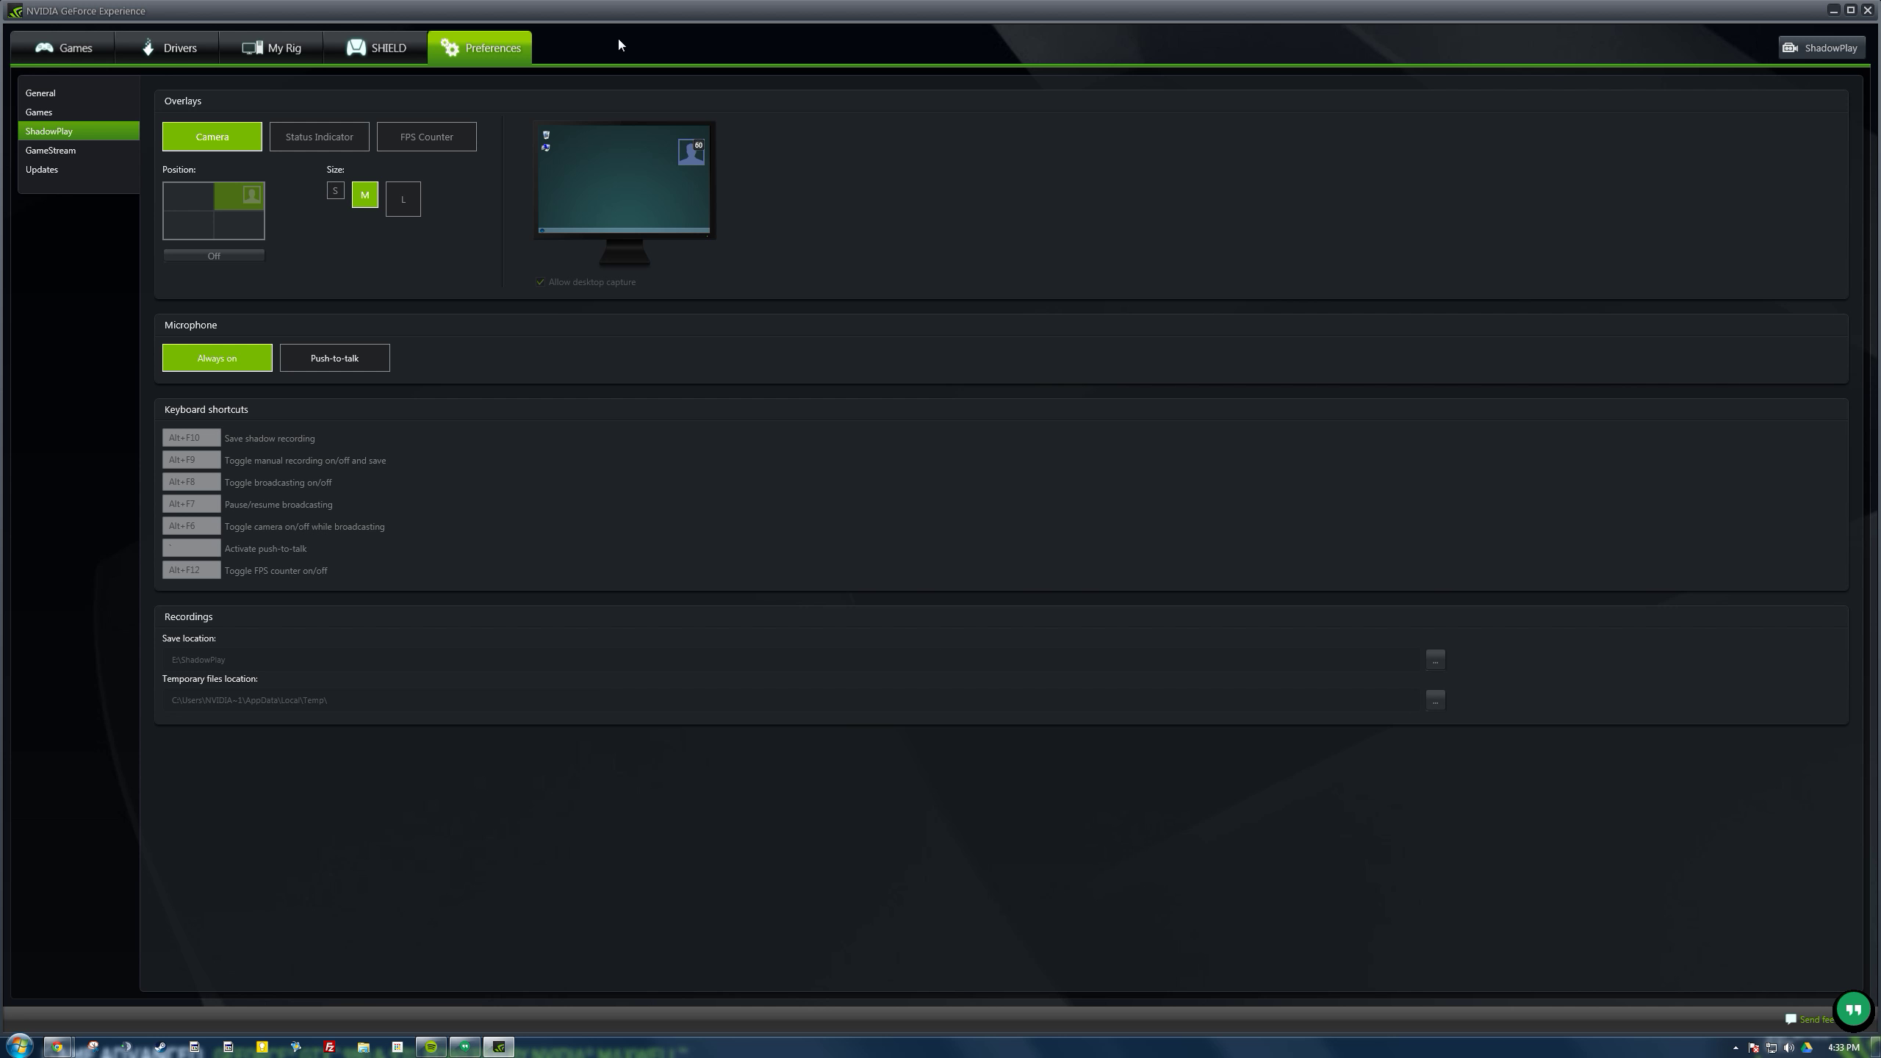
{"action": "left_click", "coordinate": [1820, 47]}
Step: Close and reopen the ShadowPlay panel showing the 1440p, 60 FPS recording summary
{"action": "left_click", "coordinate": [1116, 422]}
{"action": "left_click", "coordinate": [1810, 47]}
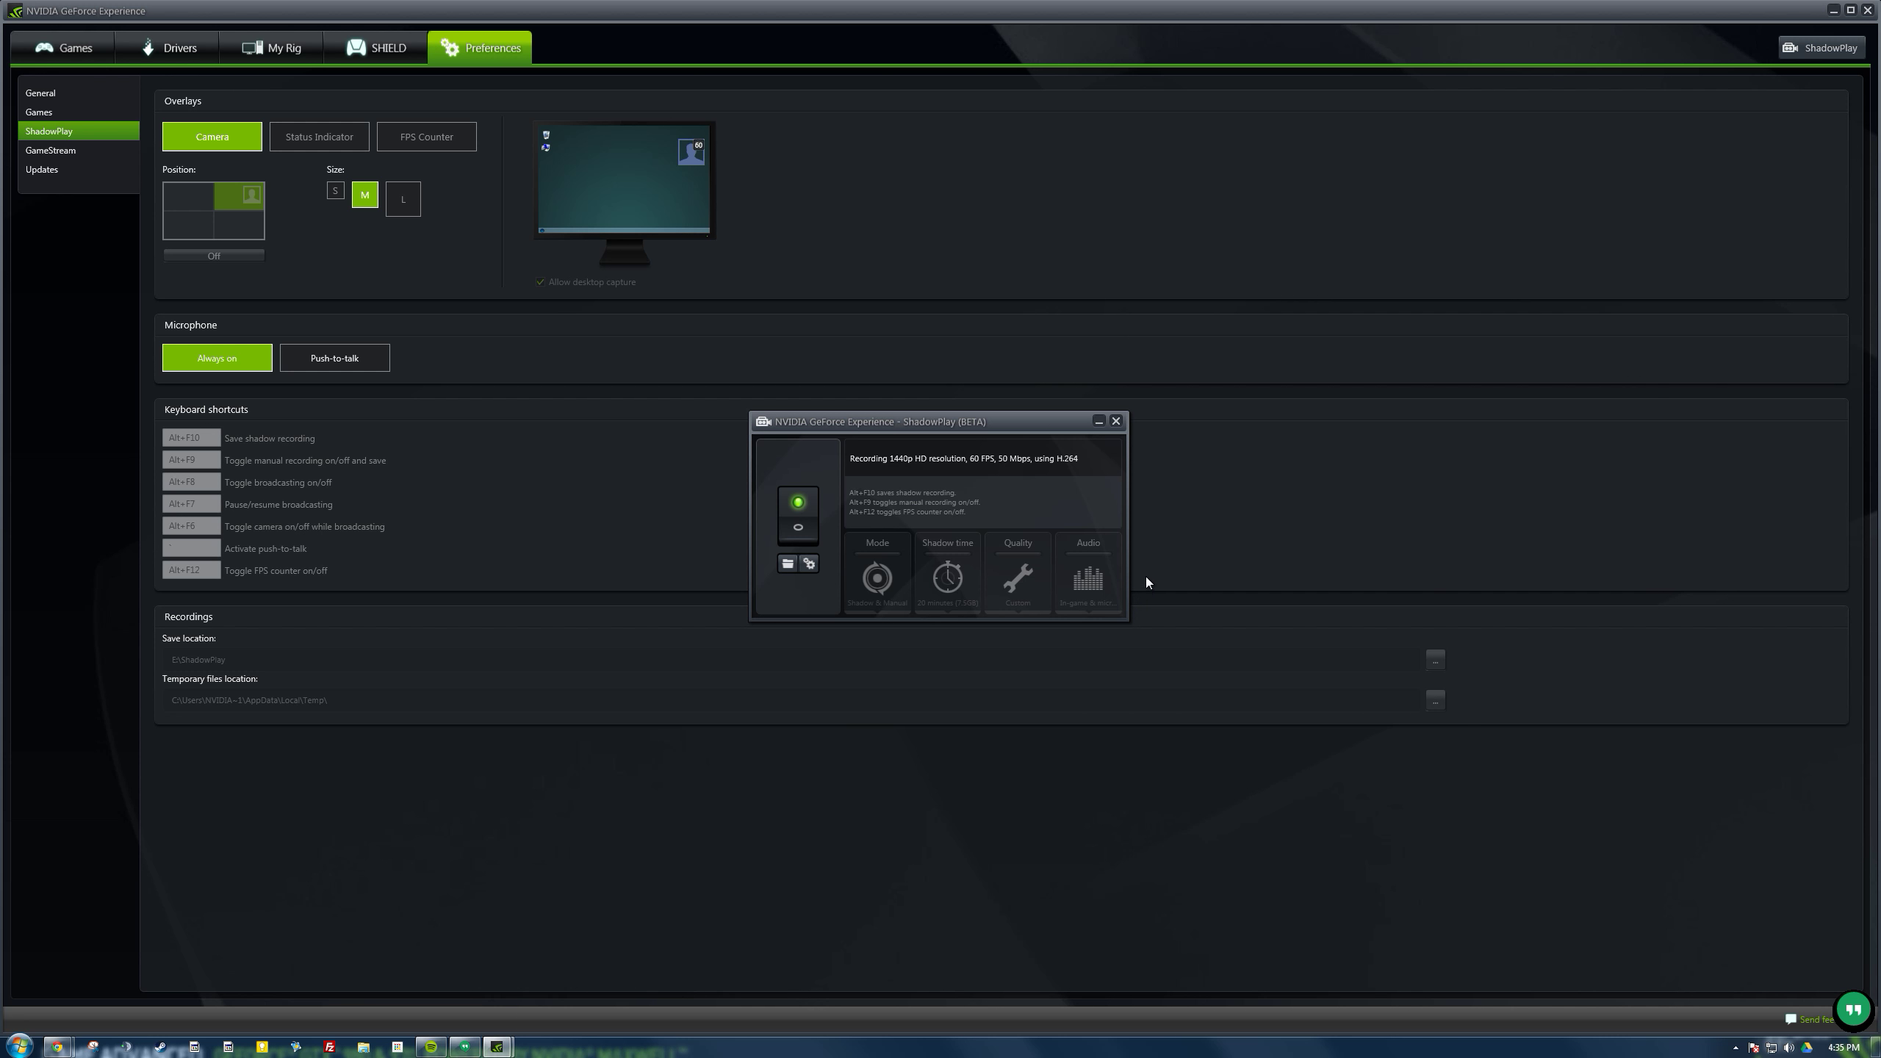
Step: Close the ShadowPlay (BETA) window to reveal the ShadowPlay preferences
{"action": "left_click", "coordinate": [1116, 422]}
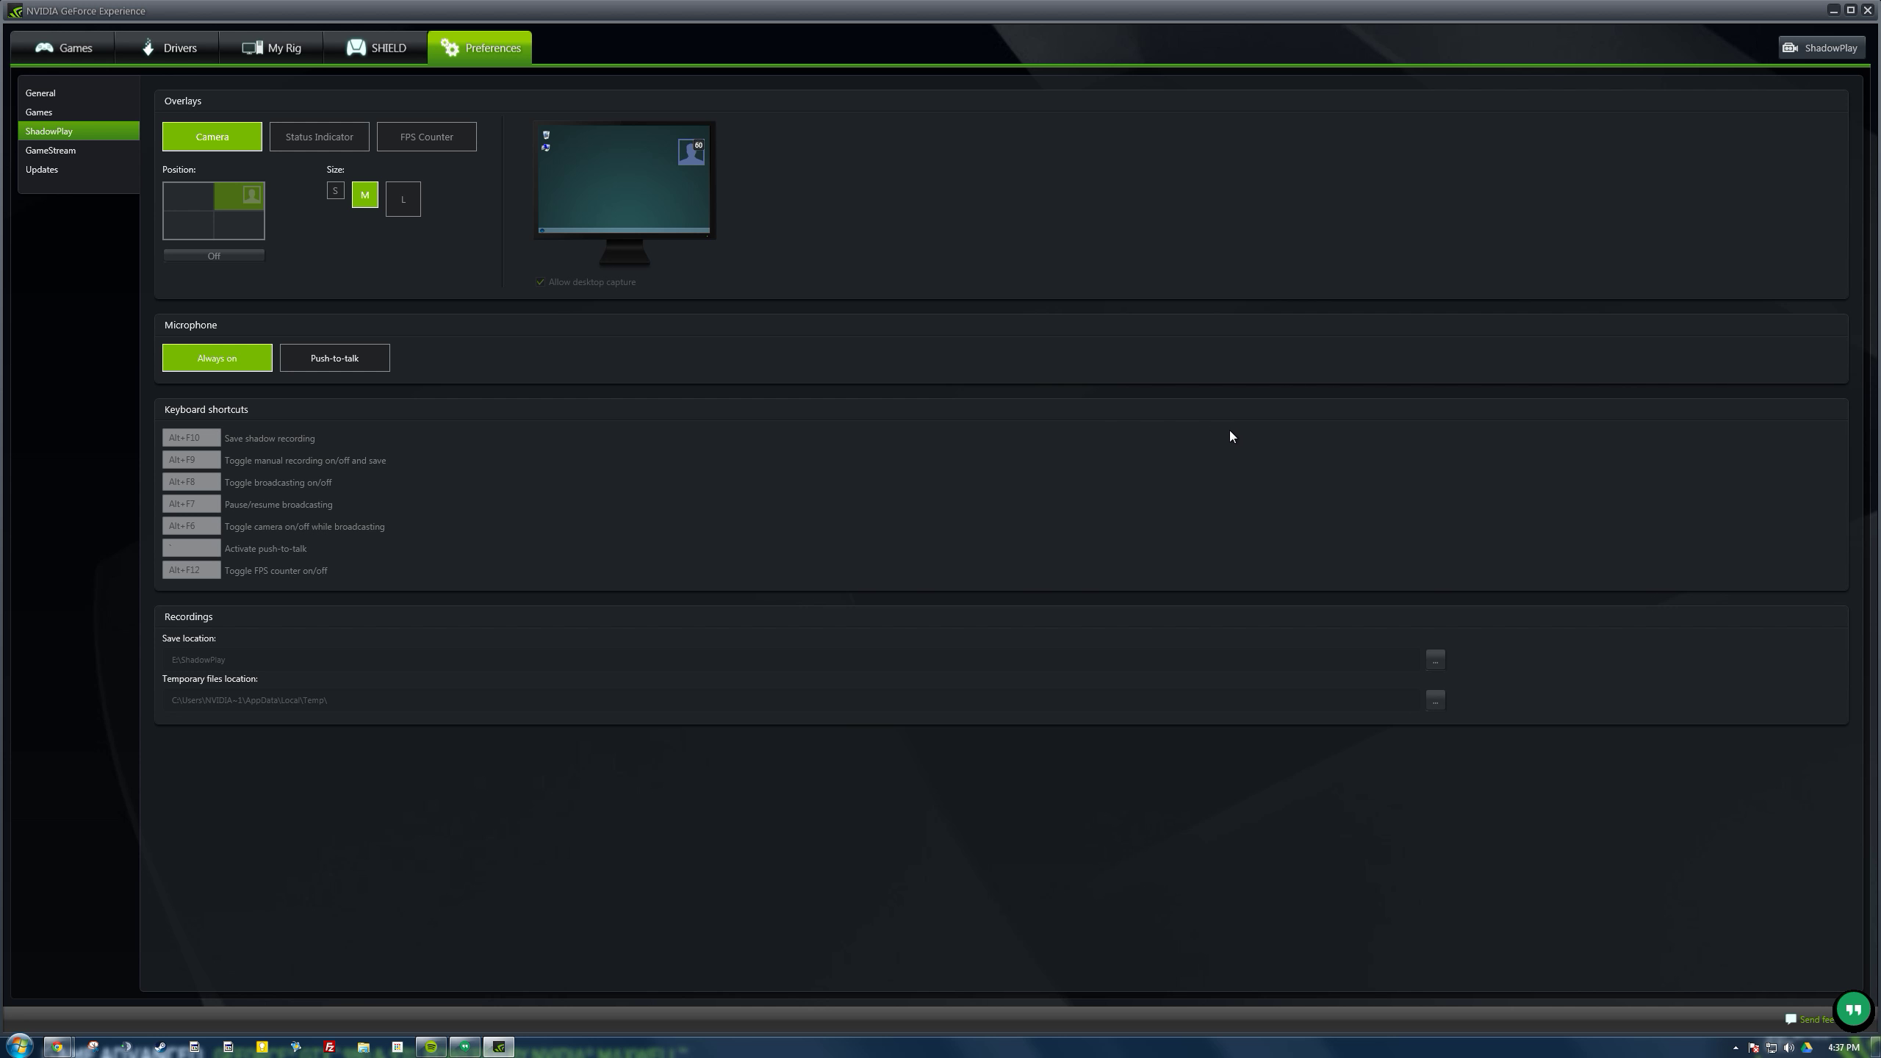
Step: Toggle the ShadowPlay panel, restore the window to a smaller size, and show My Rig
{"action": "left_click", "coordinate": [1793, 58]}
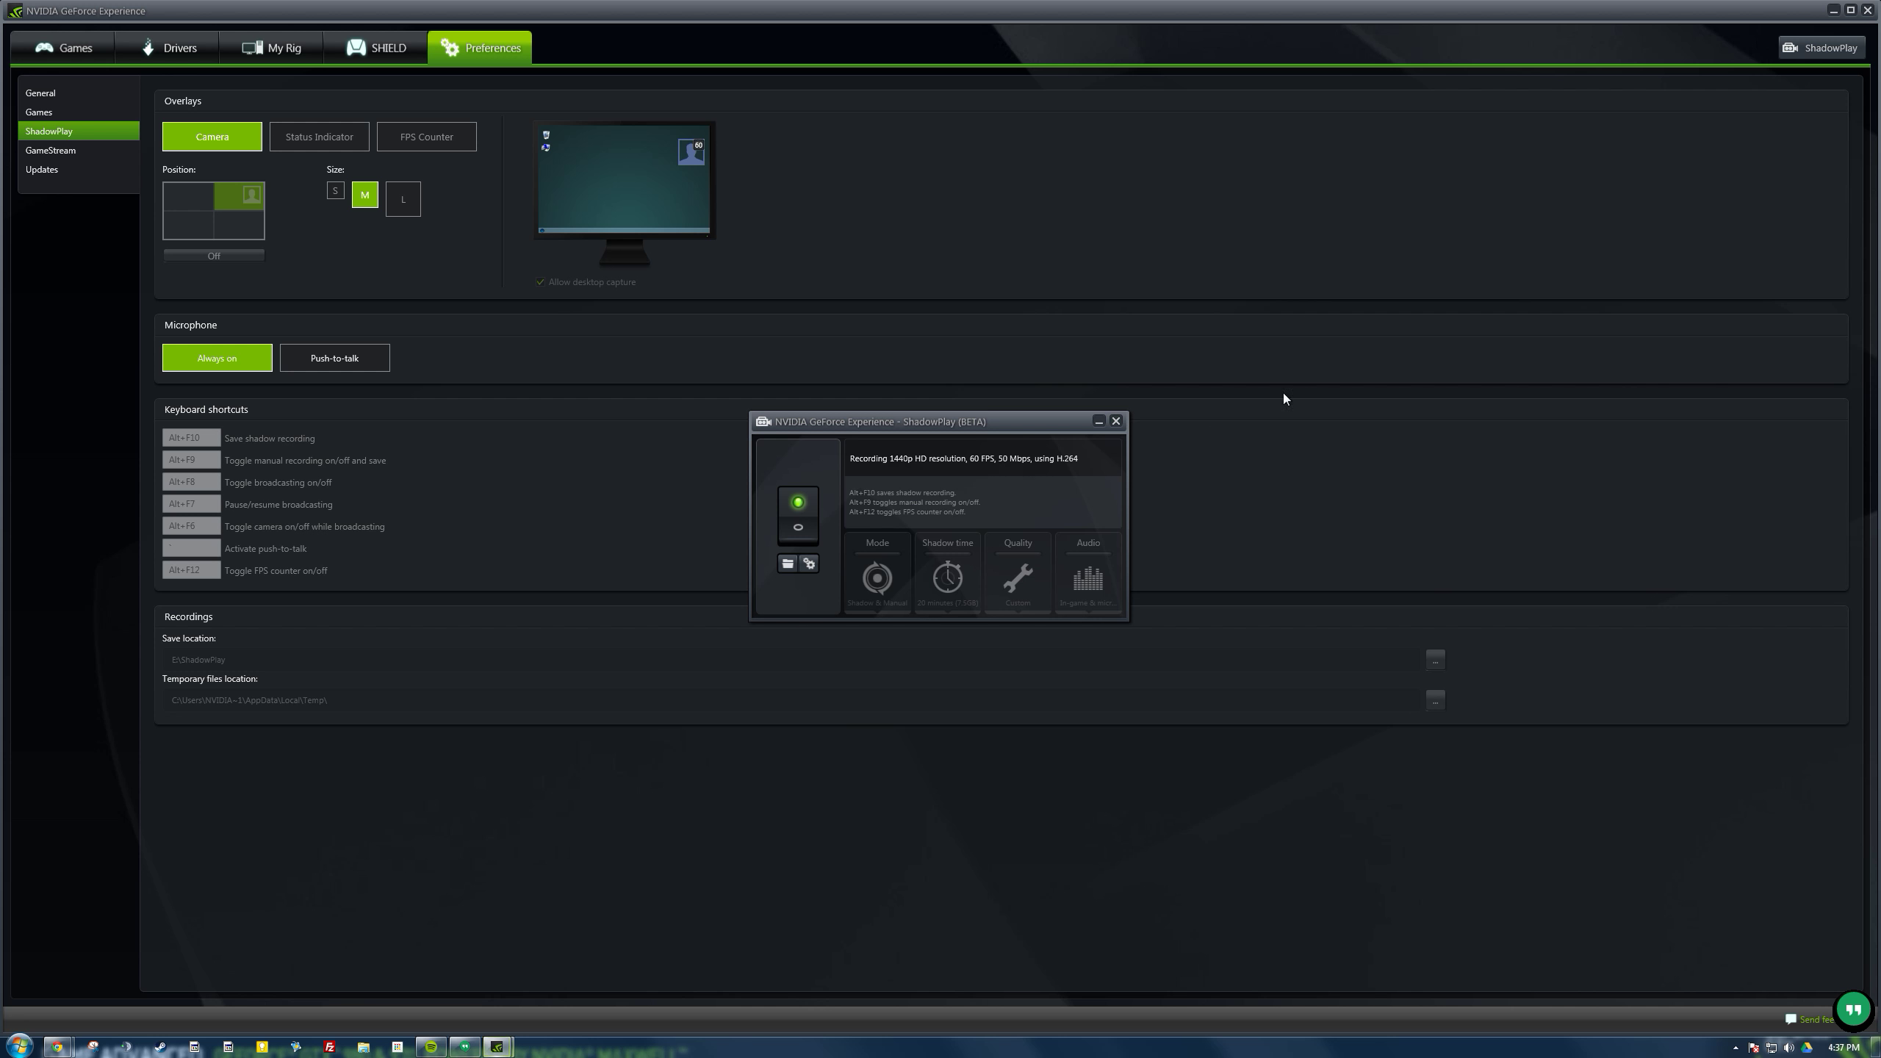
{"action": "left_click", "coordinate": [1115, 423]}
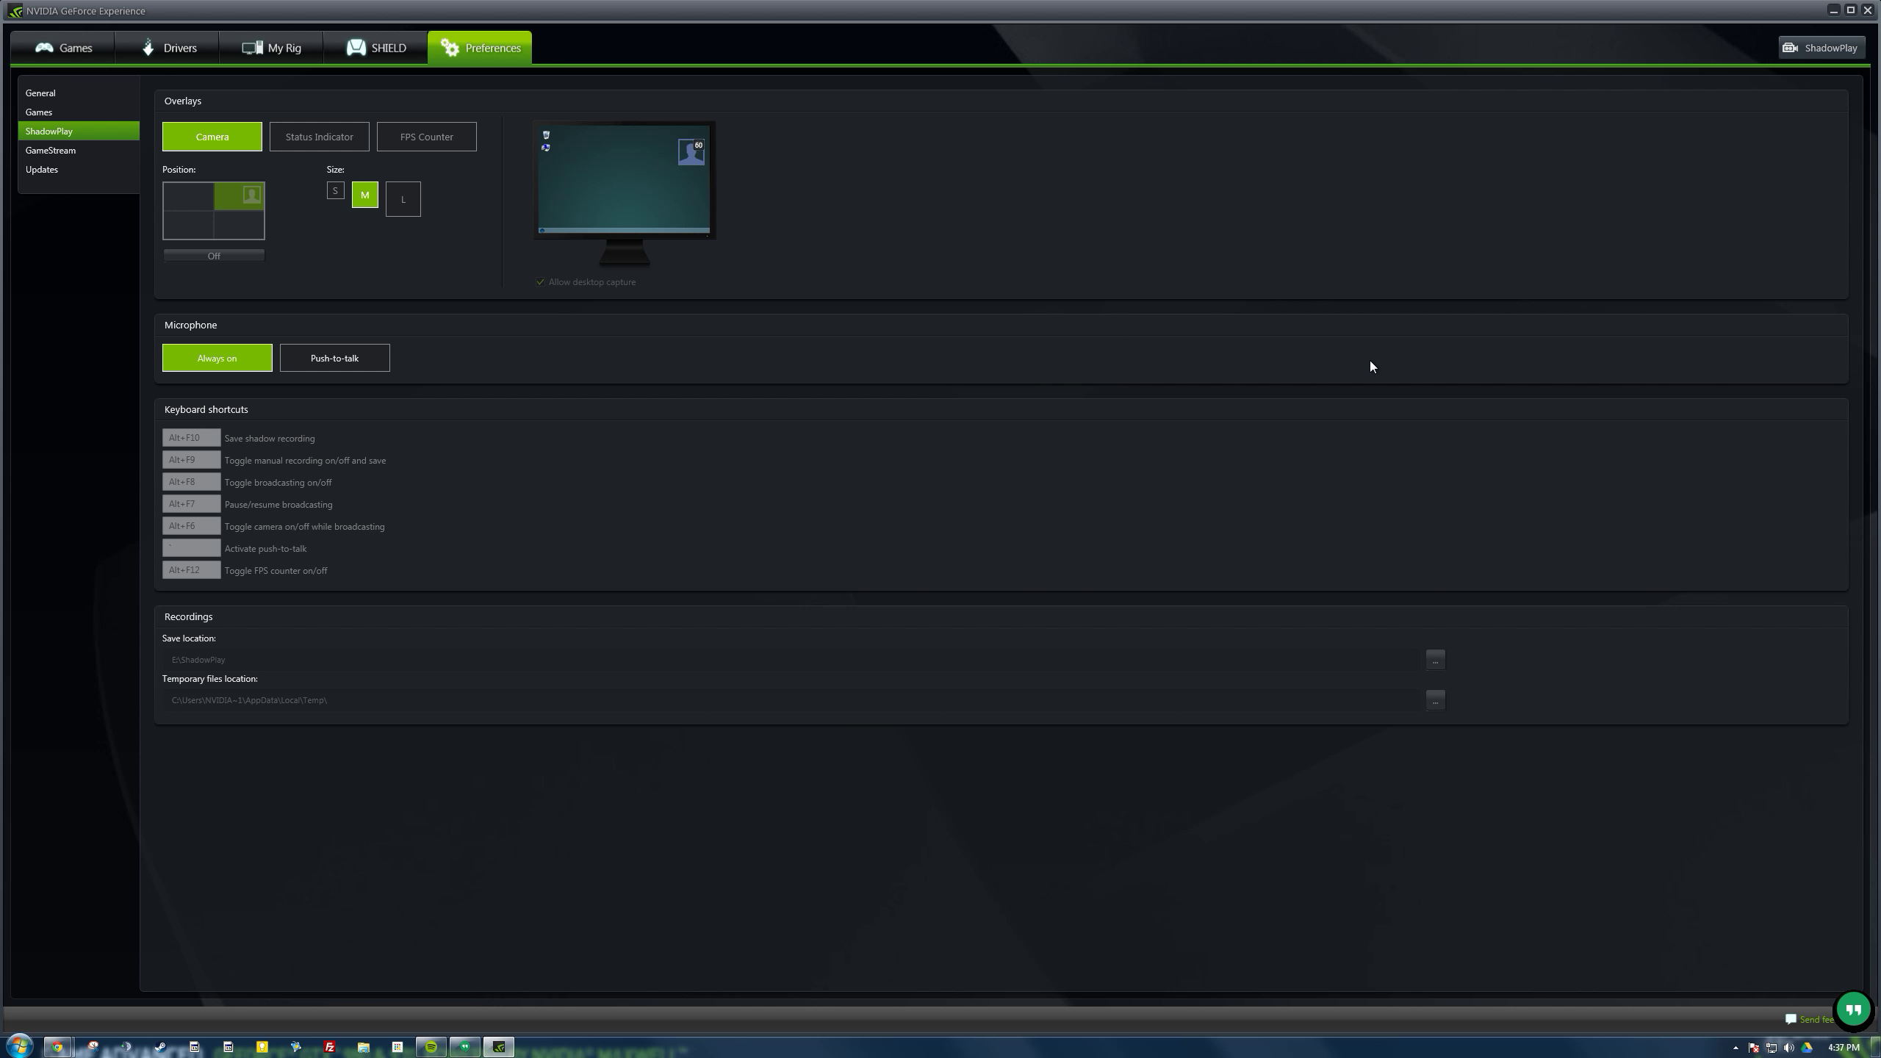
{"action": "double_click", "coordinate": [1536, 9]}
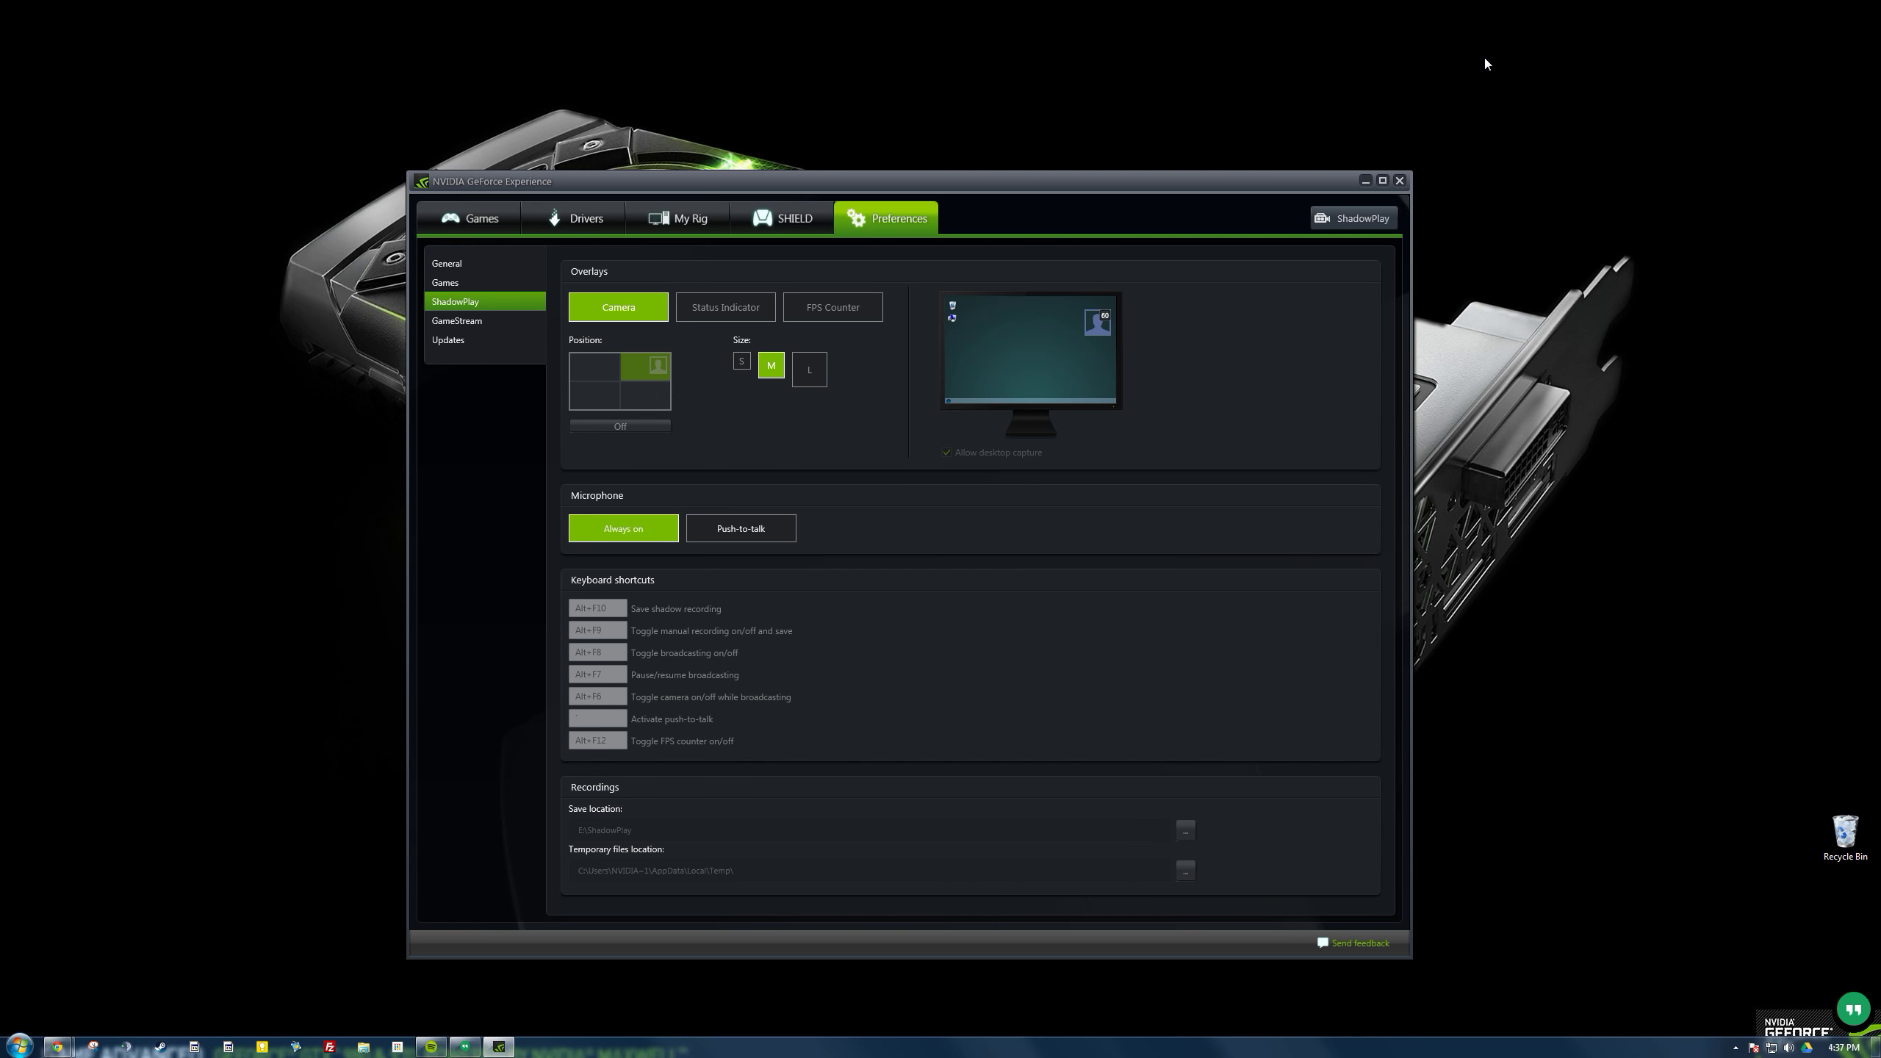
{"action": "left_click", "coordinate": [677, 218]}
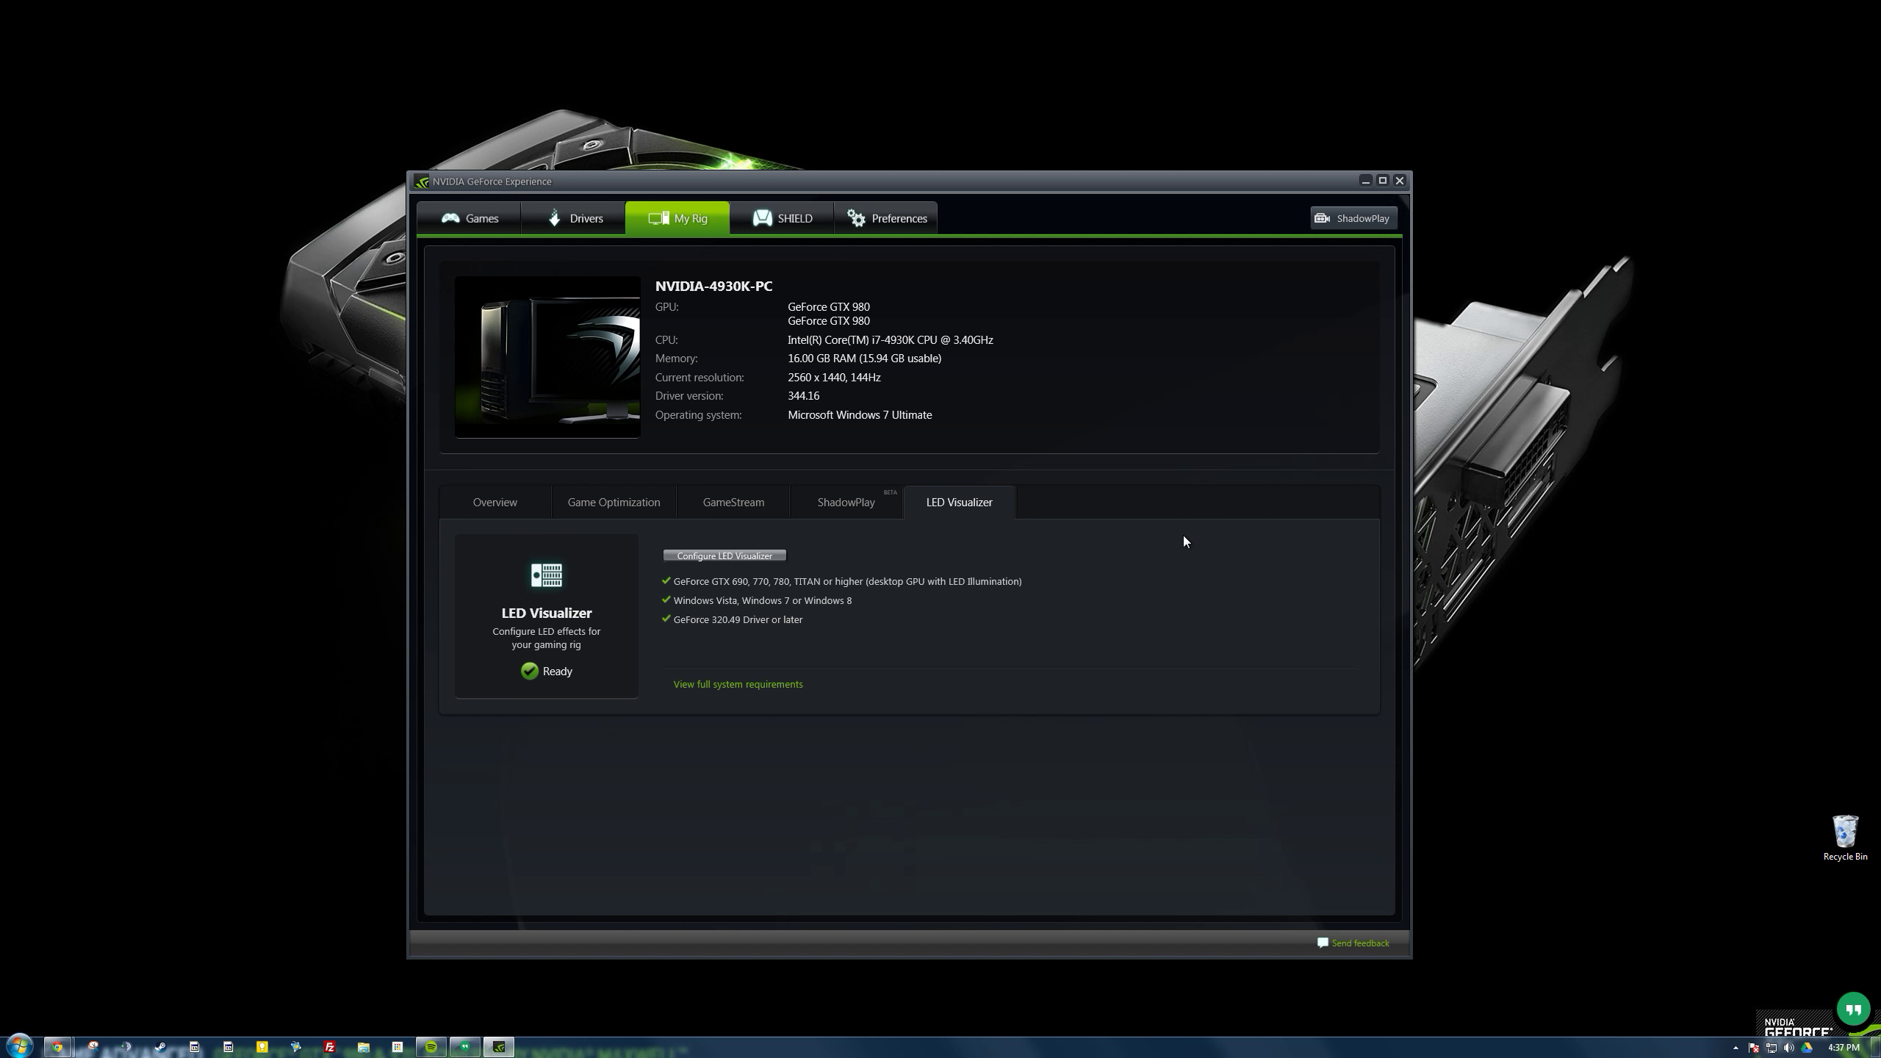
Step: Open and close the ShadowPlay panel, then show the SHIELD GameStream page
{"action": "left_click", "coordinate": [1353, 218]}
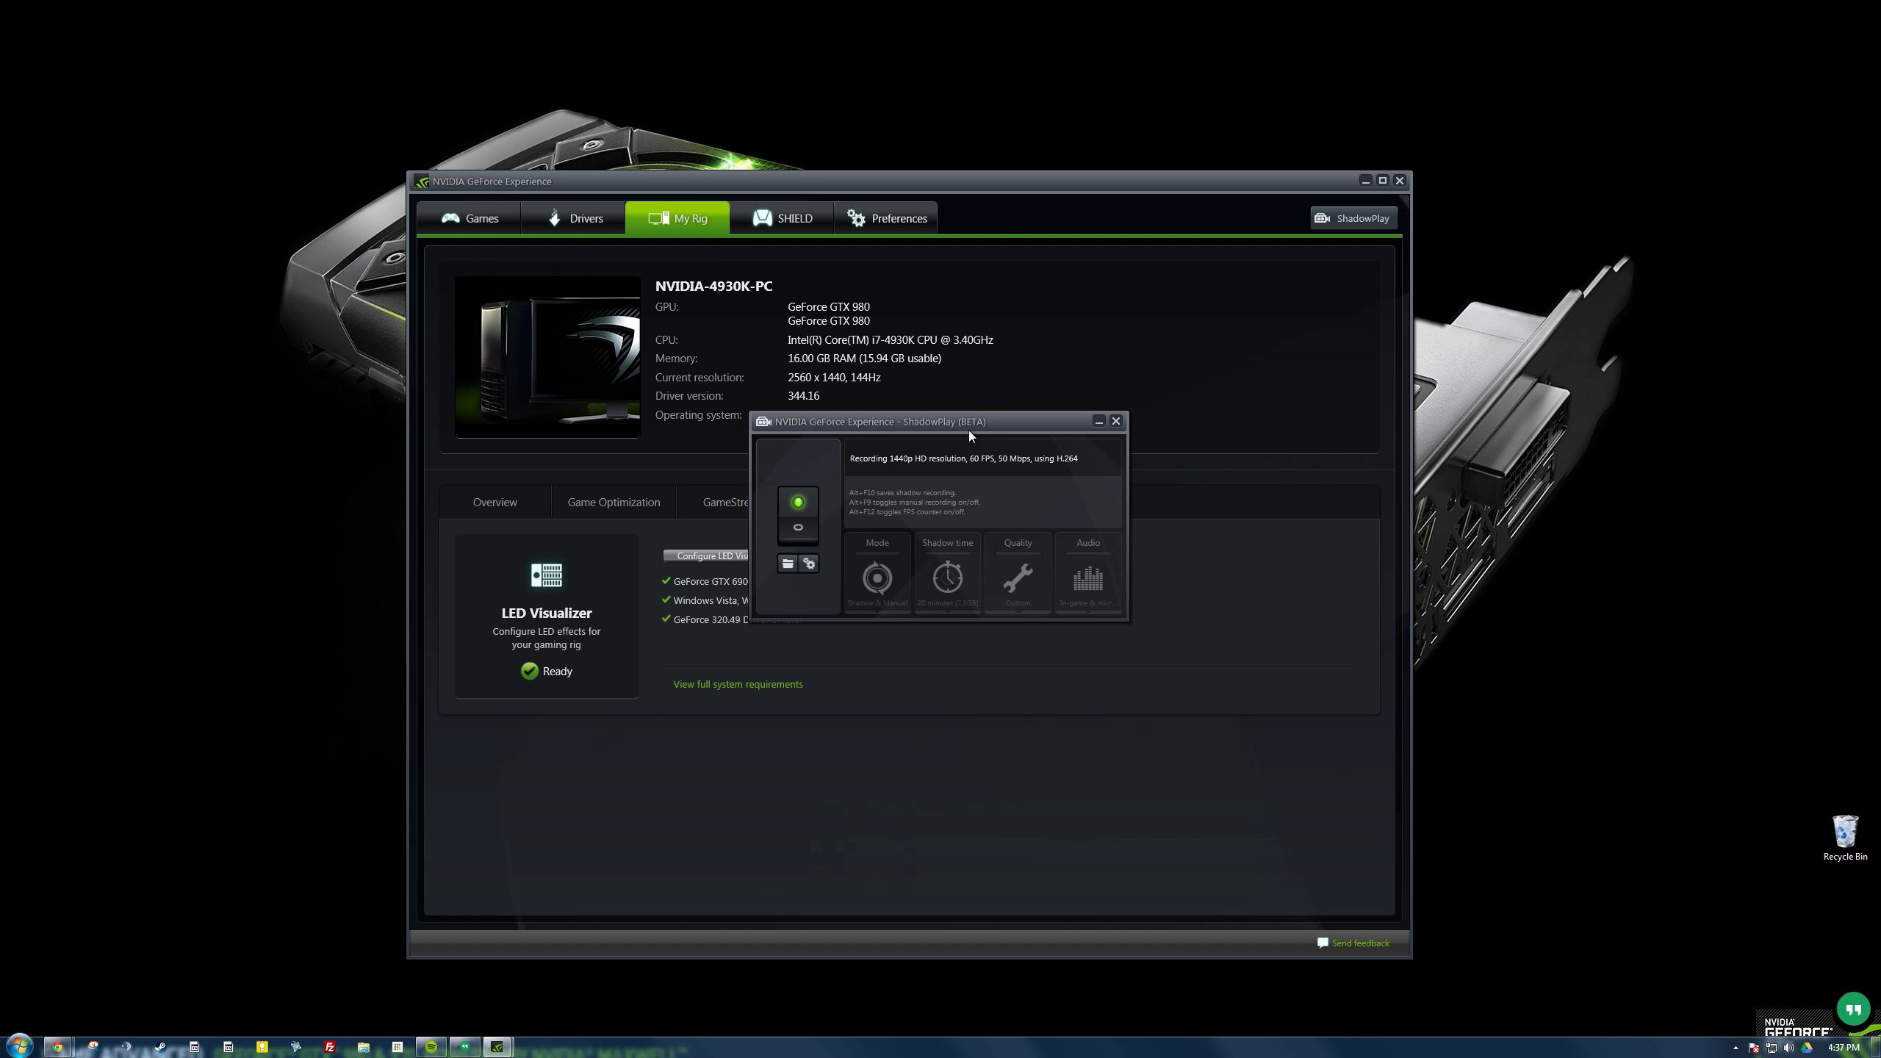
{"action": "left_click", "coordinate": [1116, 422]}
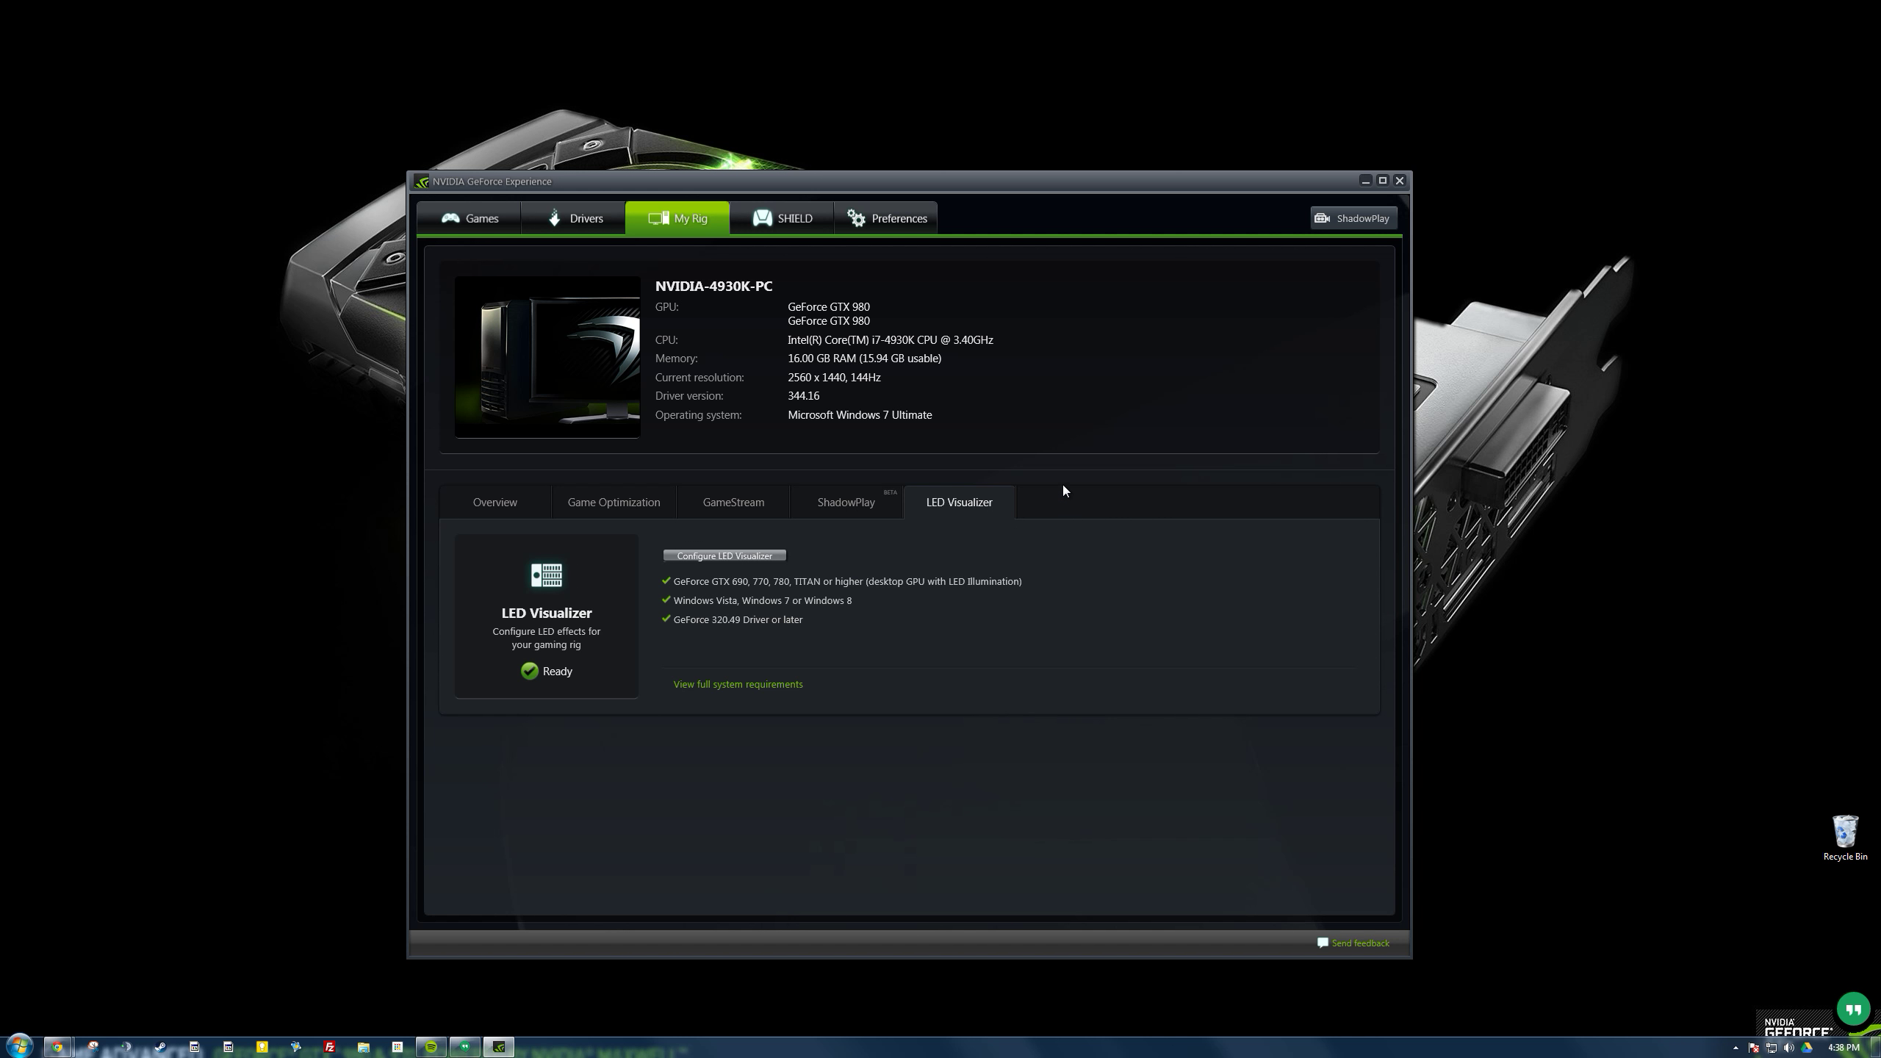
{"action": "left_click", "coordinate": [776, 215]}
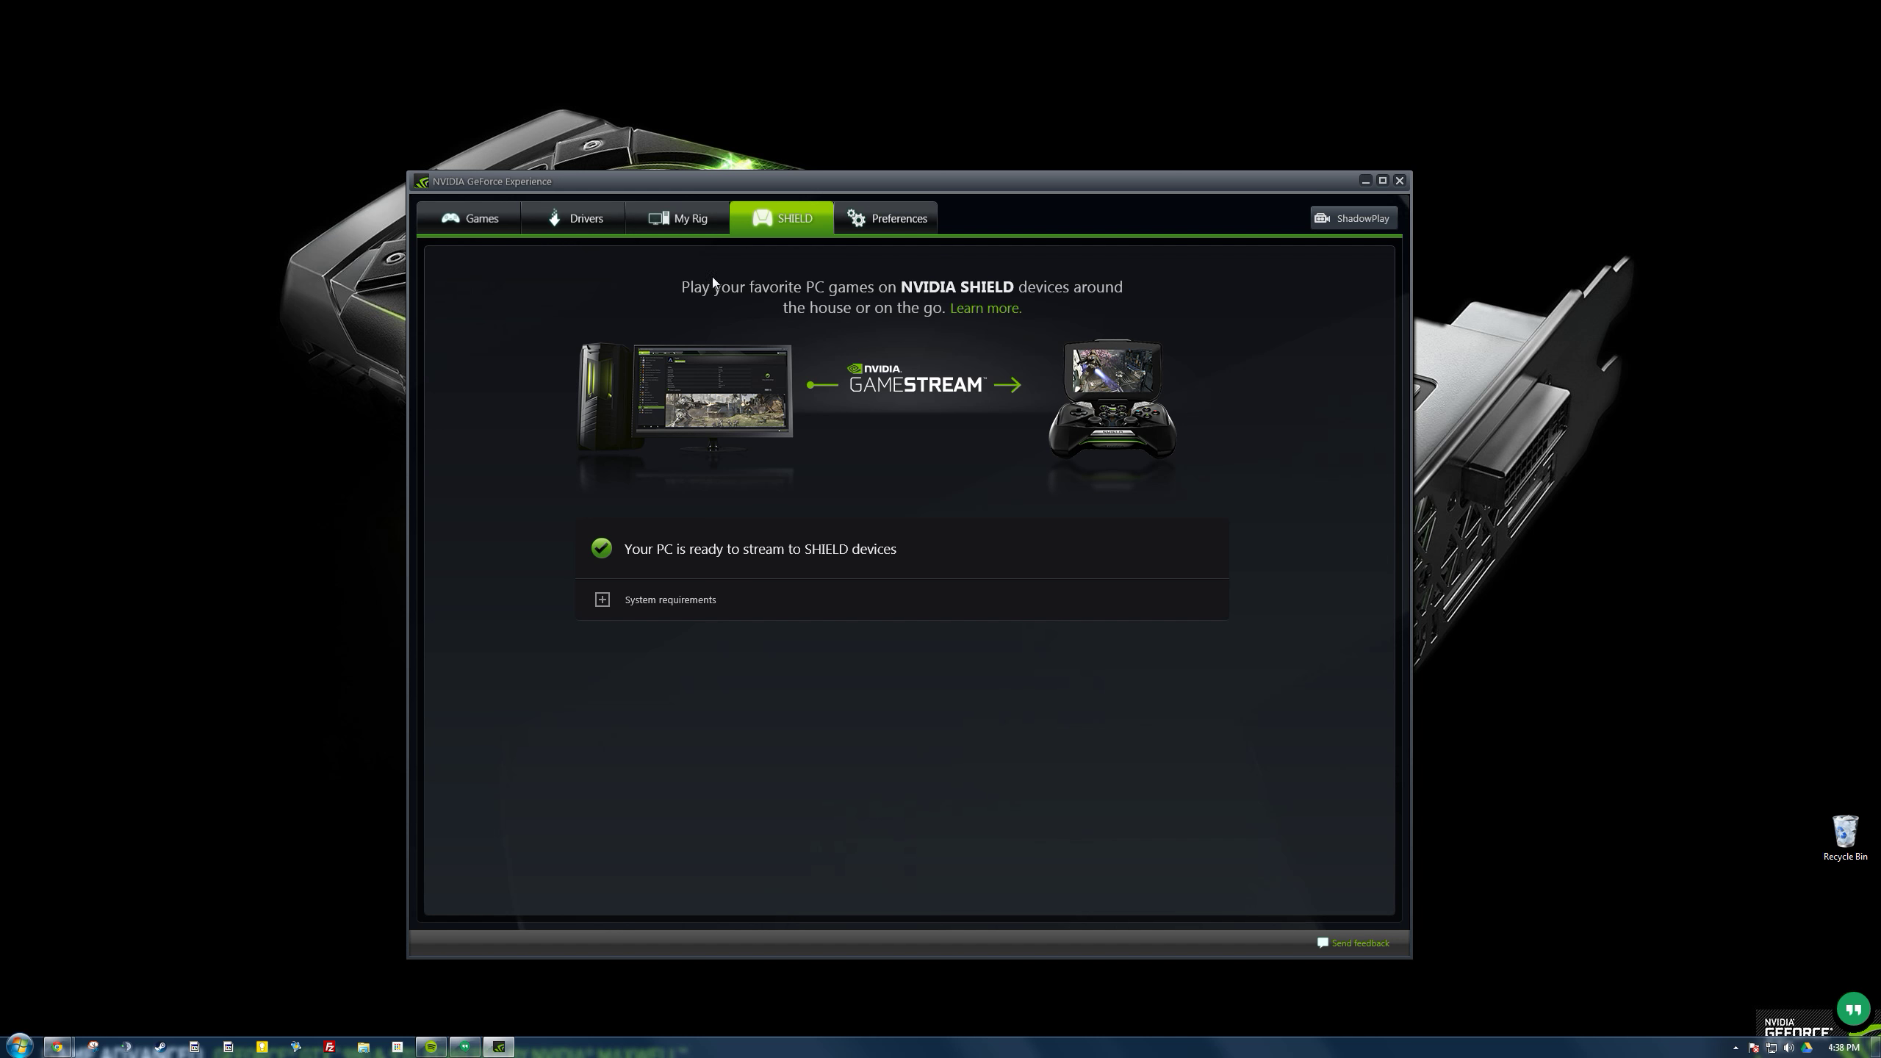
Step: Check the Games list, then return to the ShadowPlay preferences page
{"action": "left_click", "coordinate": [470, 218]}
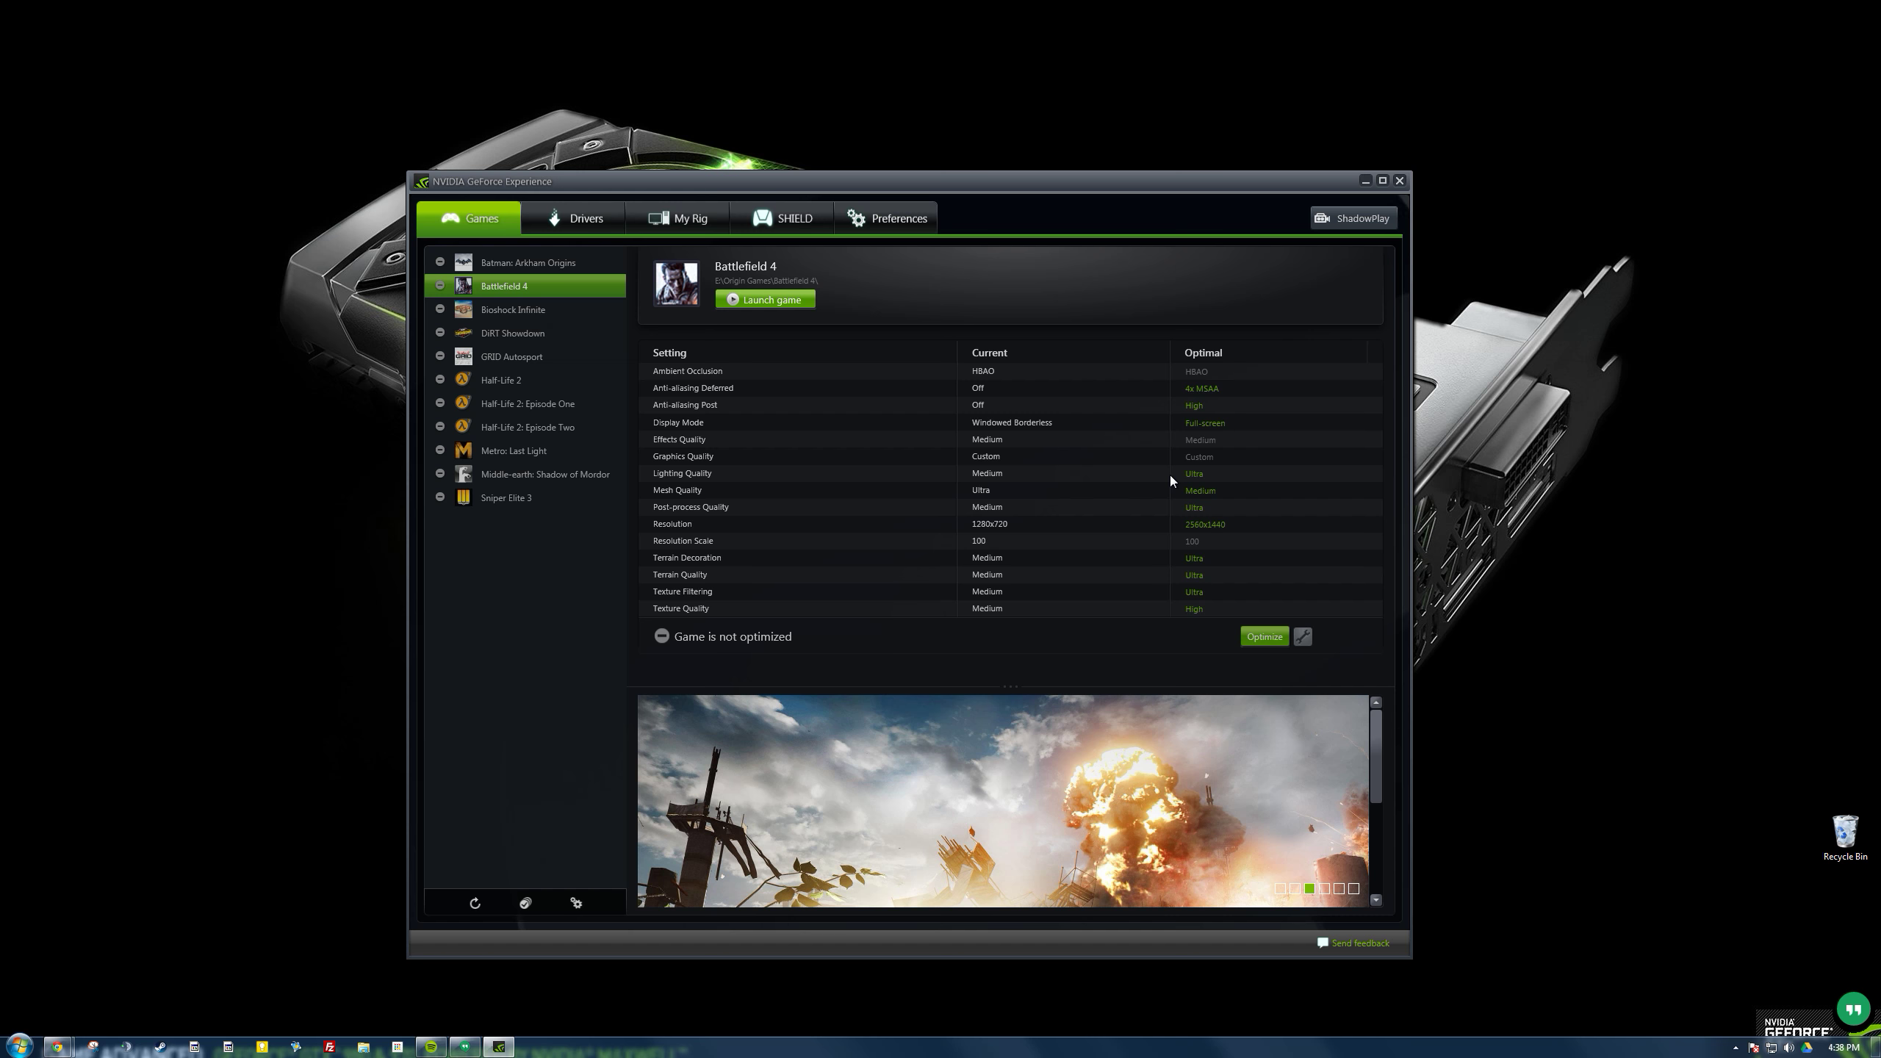
{"action": "left_click", "coordinate": [911, 223]}
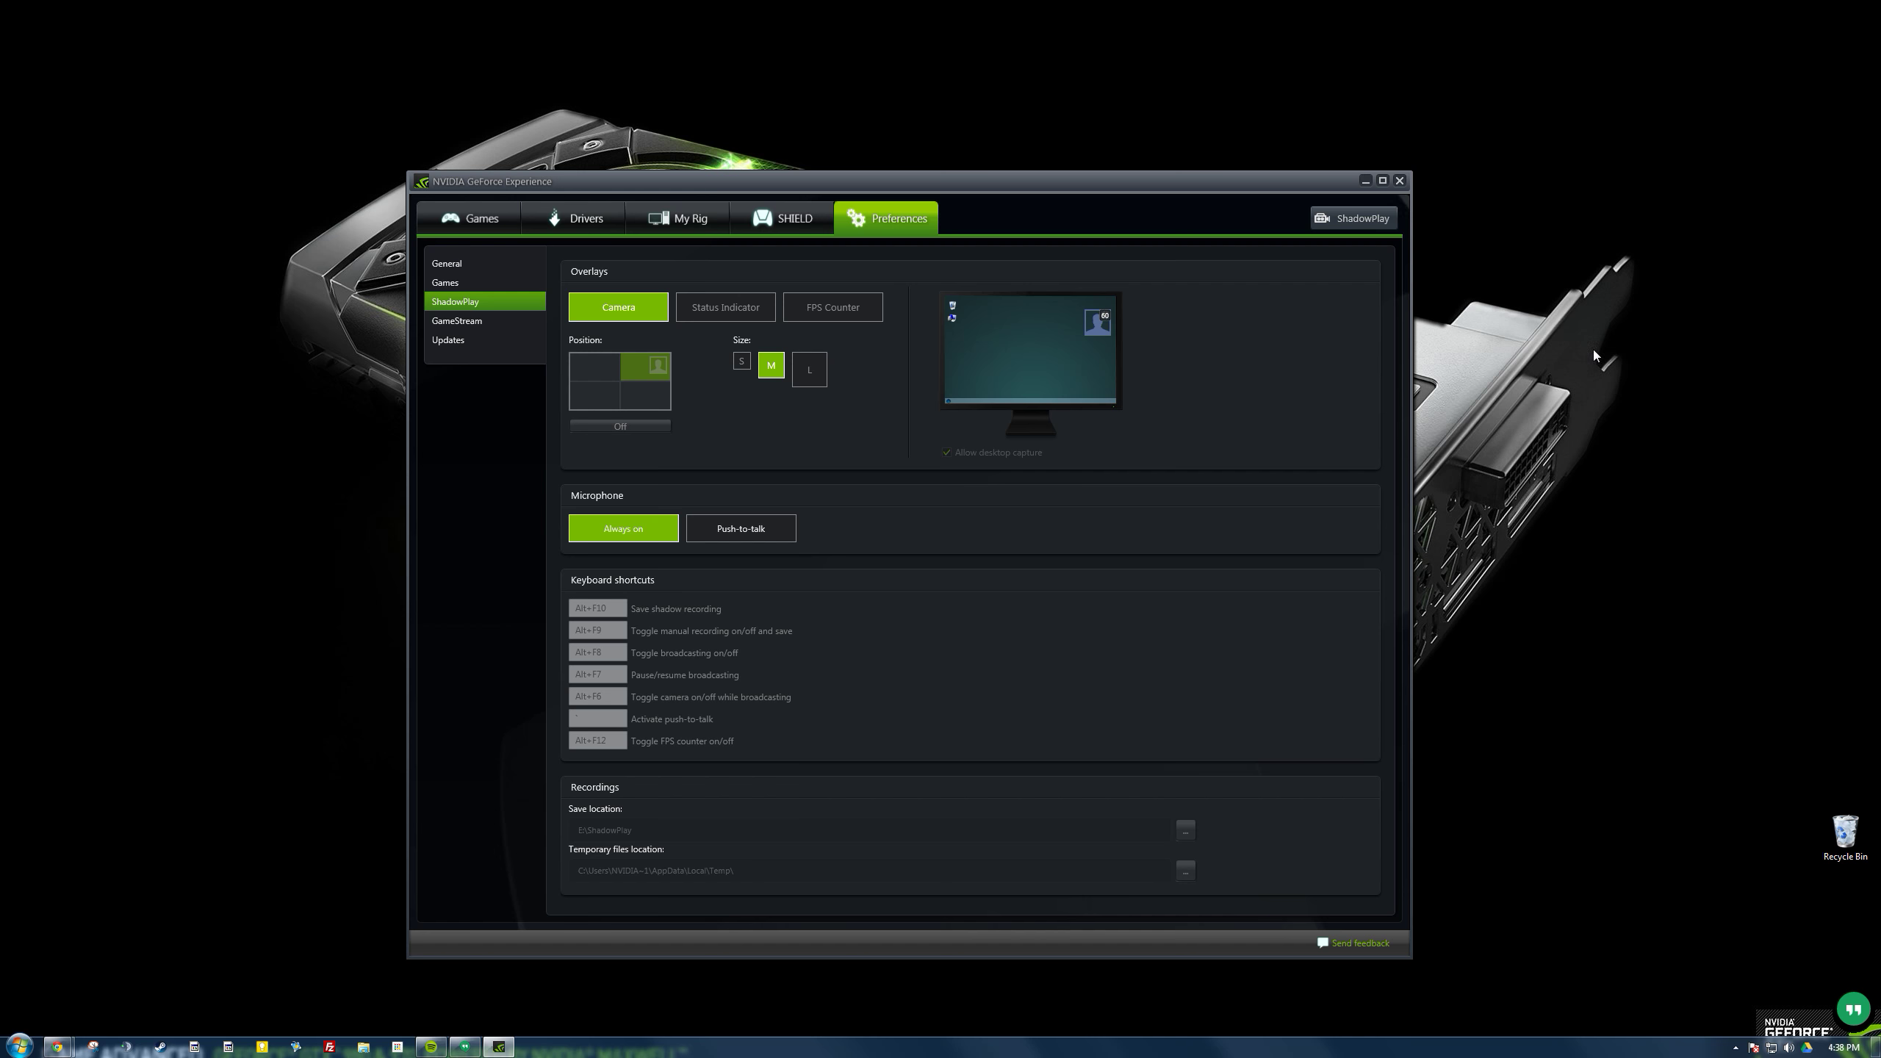
Step: Drag the GeForce Experience window up, then nudge it slightly down and right
{"action": "mouse_move", "coordinate": [911, 223]}
{"action": "left_mouse_down"}
{"action": "mouse_move", "coordinate": [820, 111]}
{"action": "mouse_move", "coordinate": [938, 130]}
{"action": "left_mouse_up"}
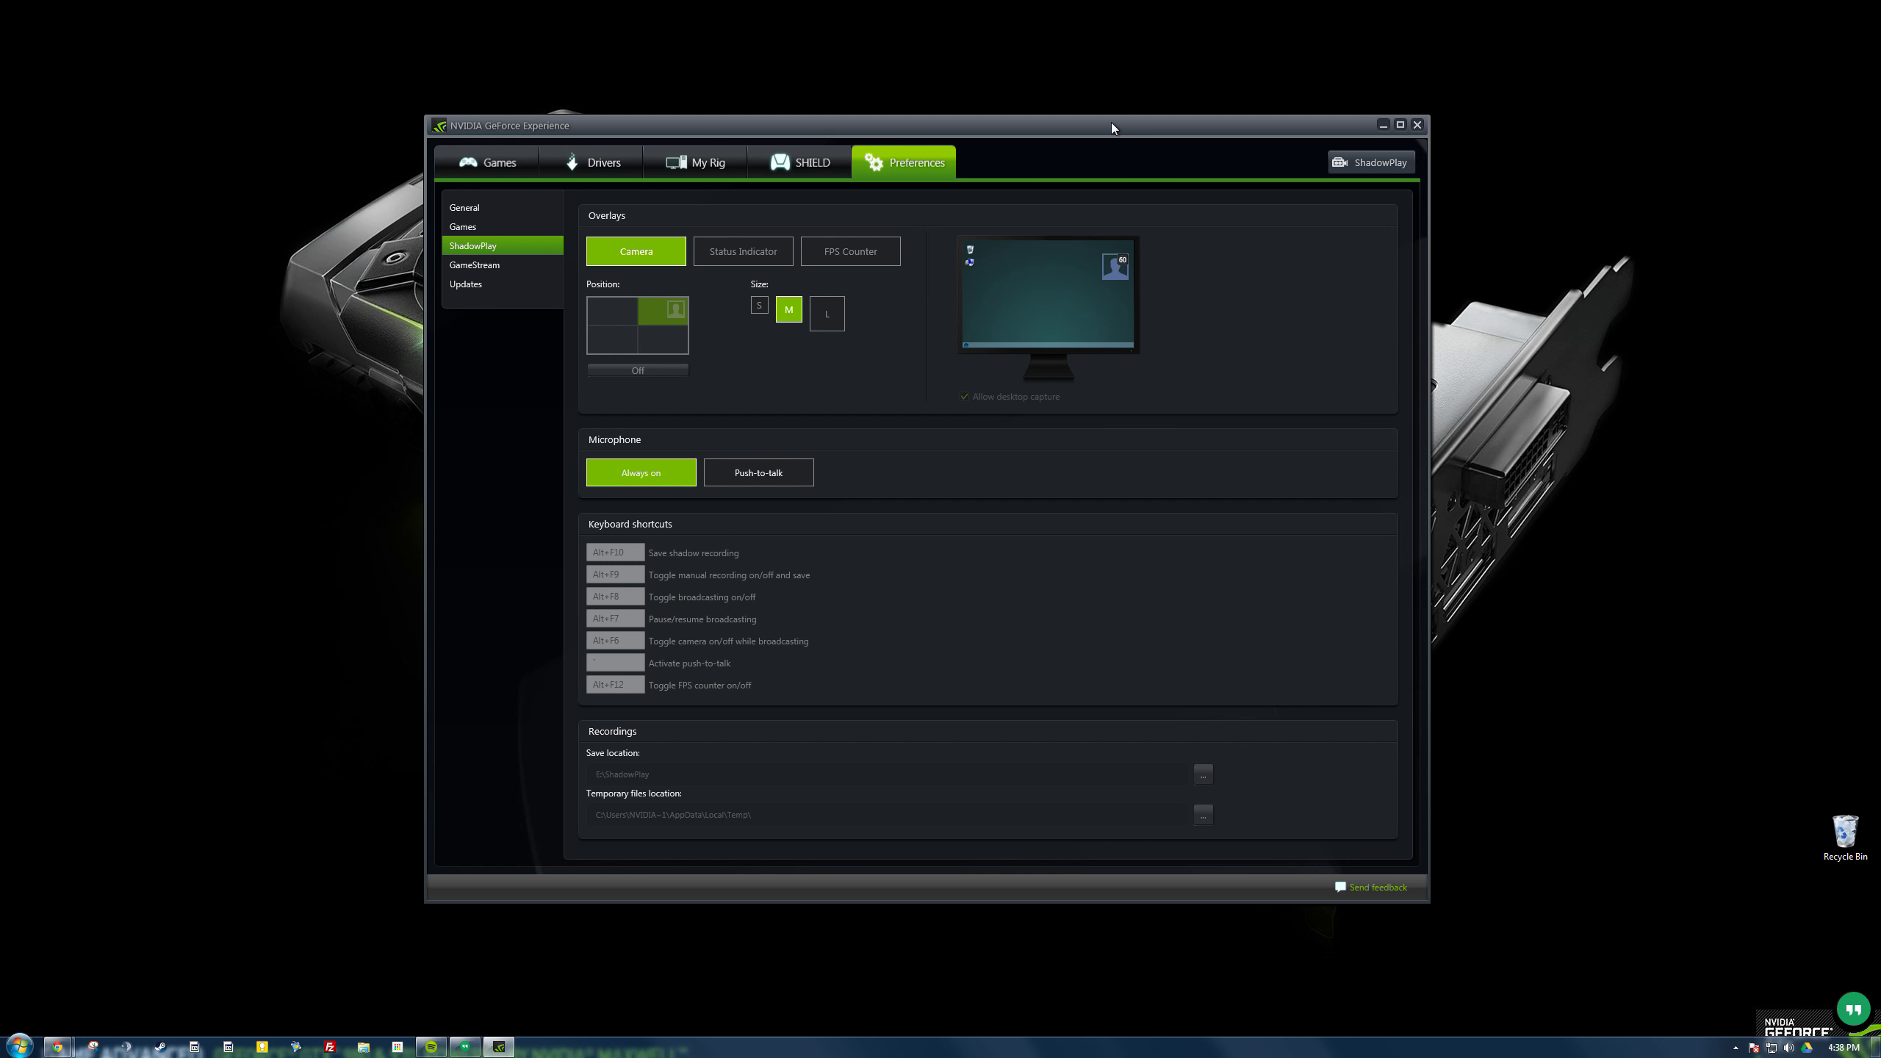
{"action": "left_click_drag", "start_coordinate": [1112, 127], "coordinate": [1122, 161]}
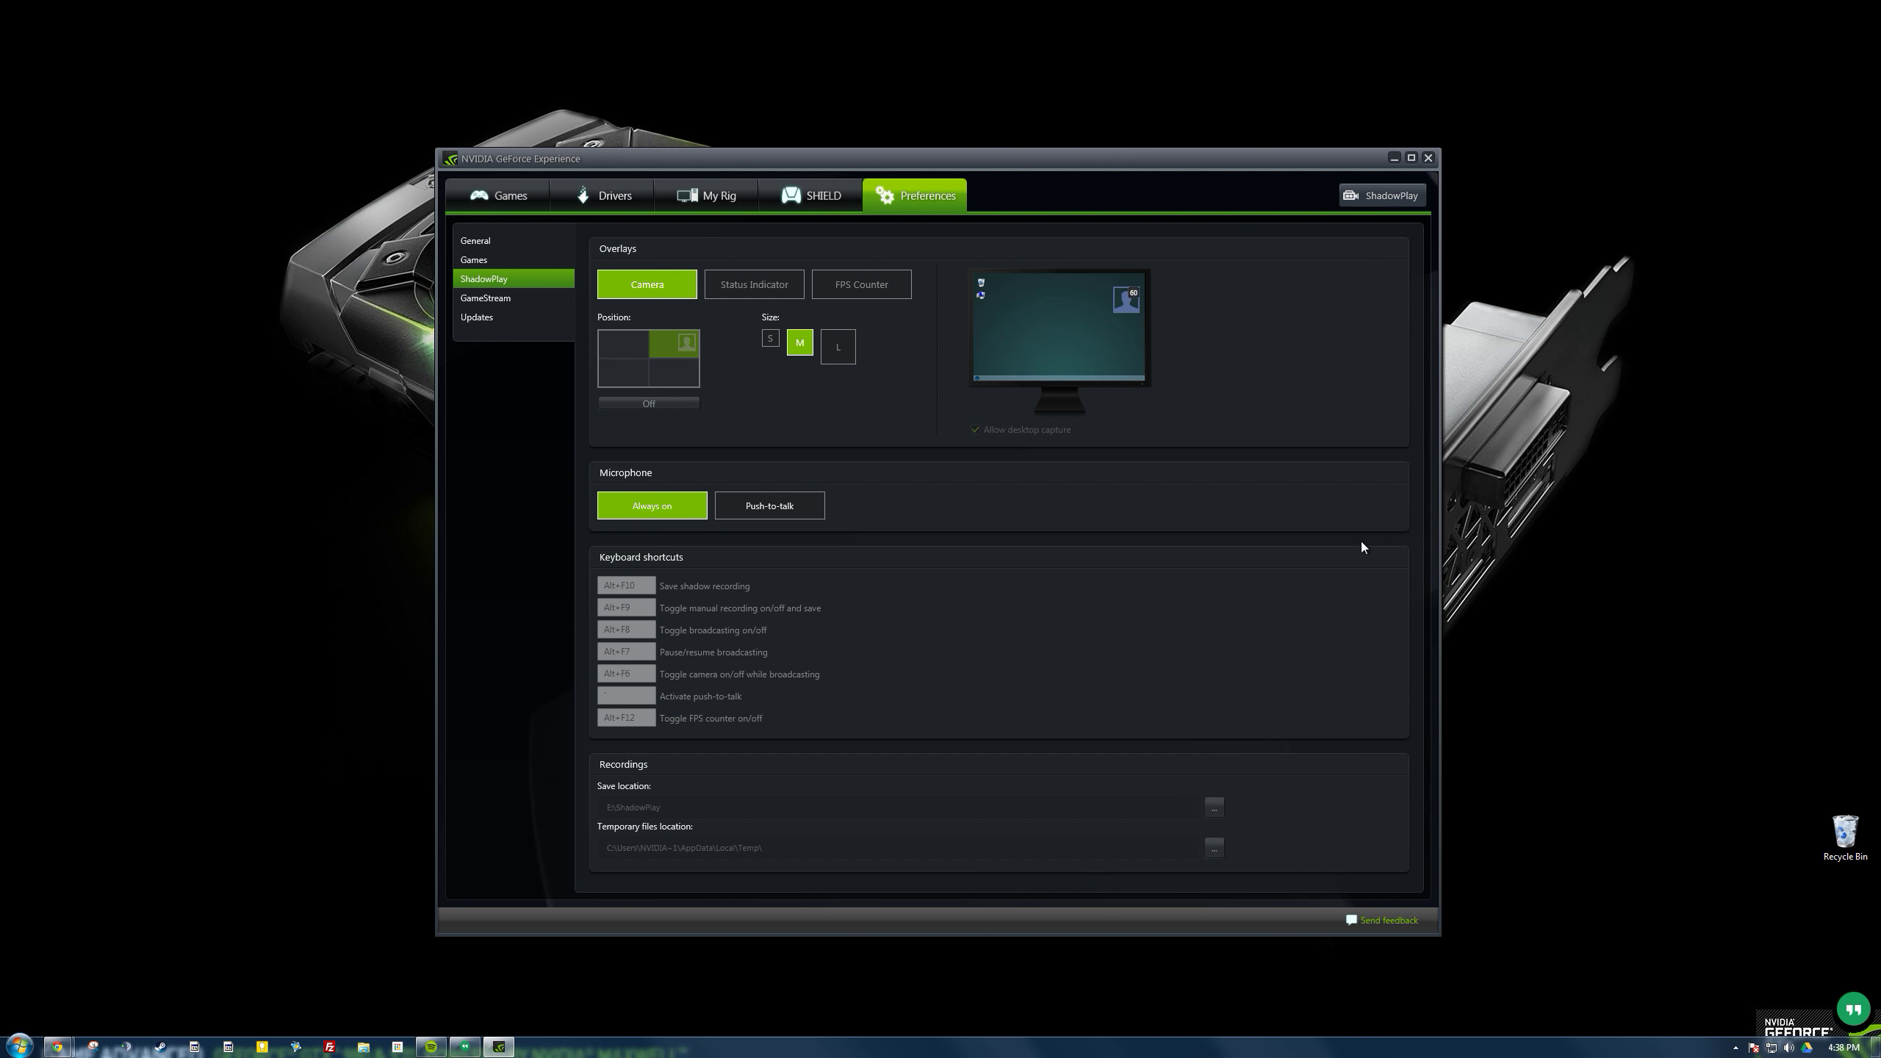